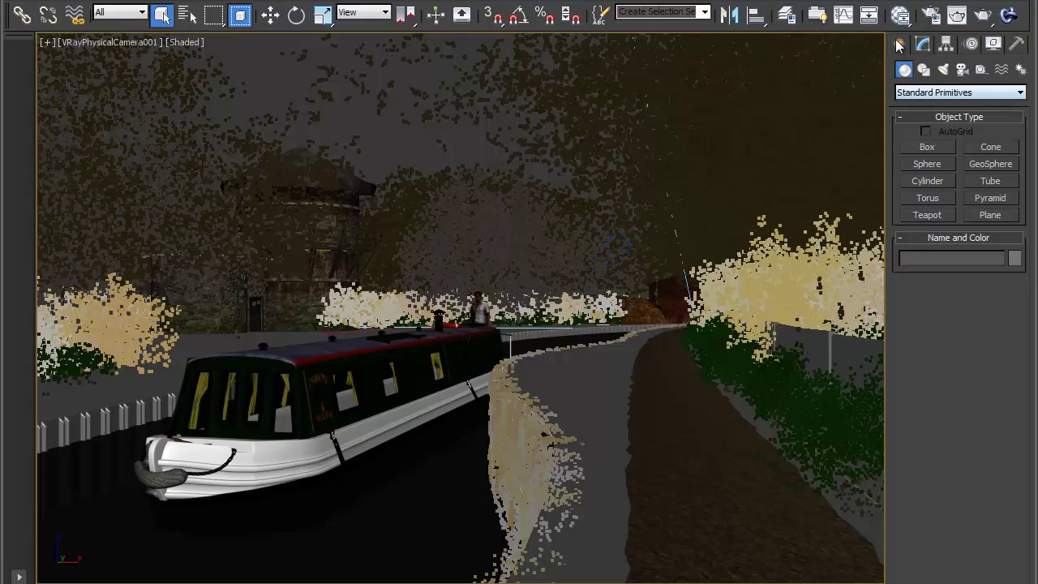
Create an Itoo Forest Pro 3 object in Generate mode, scattering over the ground surface on the left bank of the canal
click(931, 92)
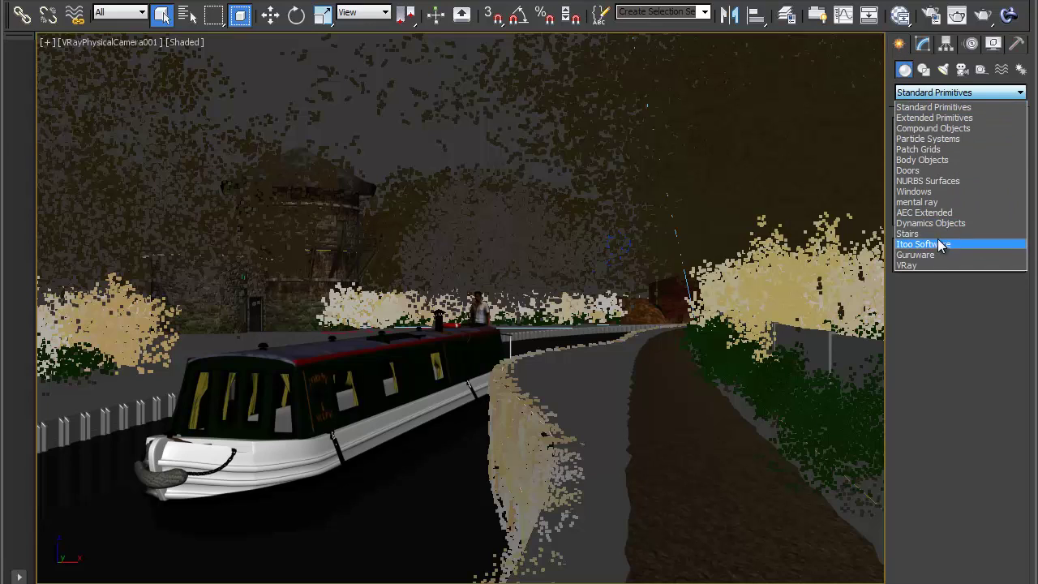
click(941, 245)
click(944, 149)
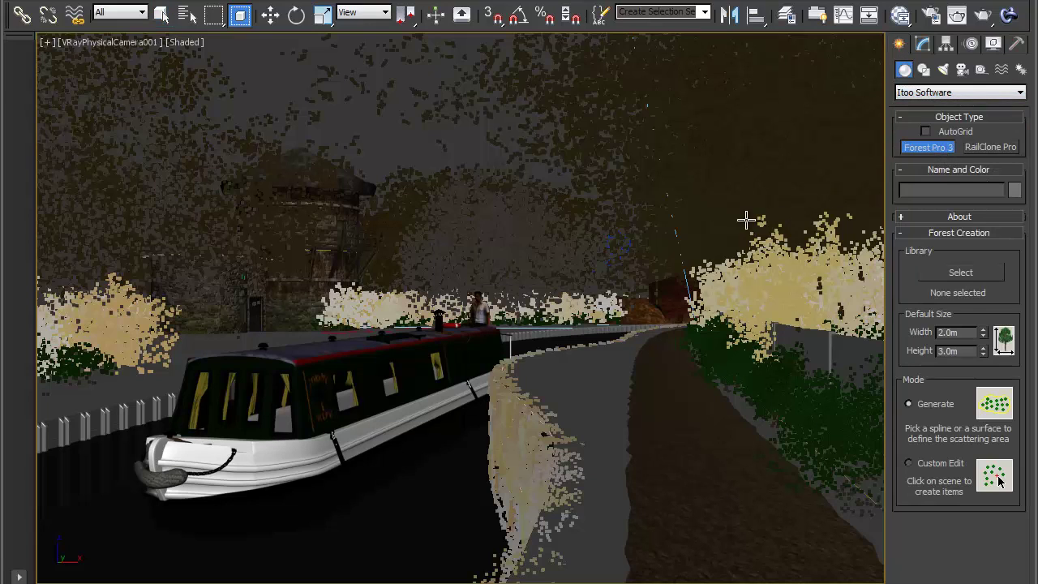
key(p)
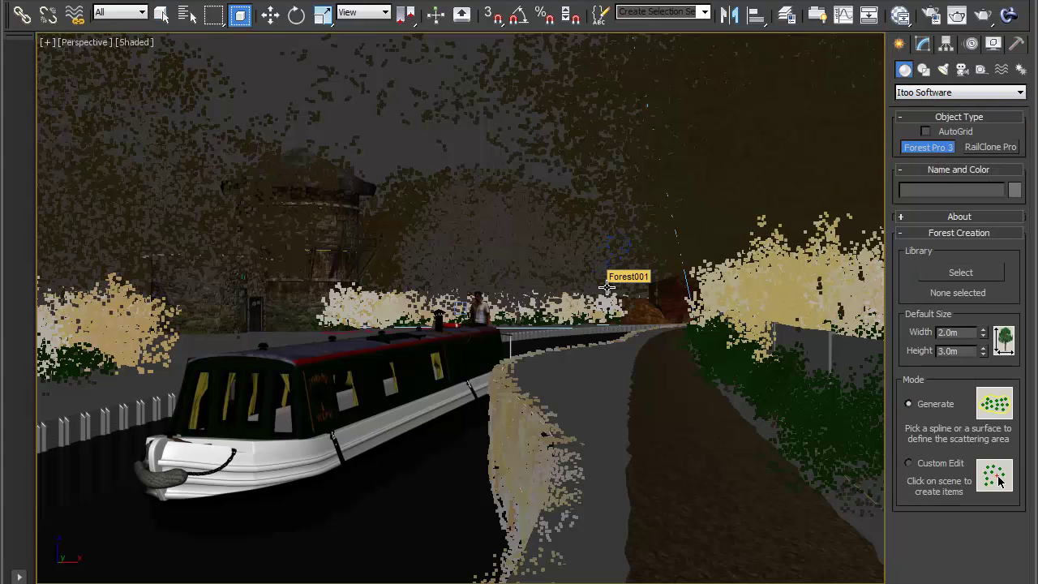
key(z)
alt+middle_drag(581, 307, 513, 354)
middle_drag(454, 367, 553, 328)
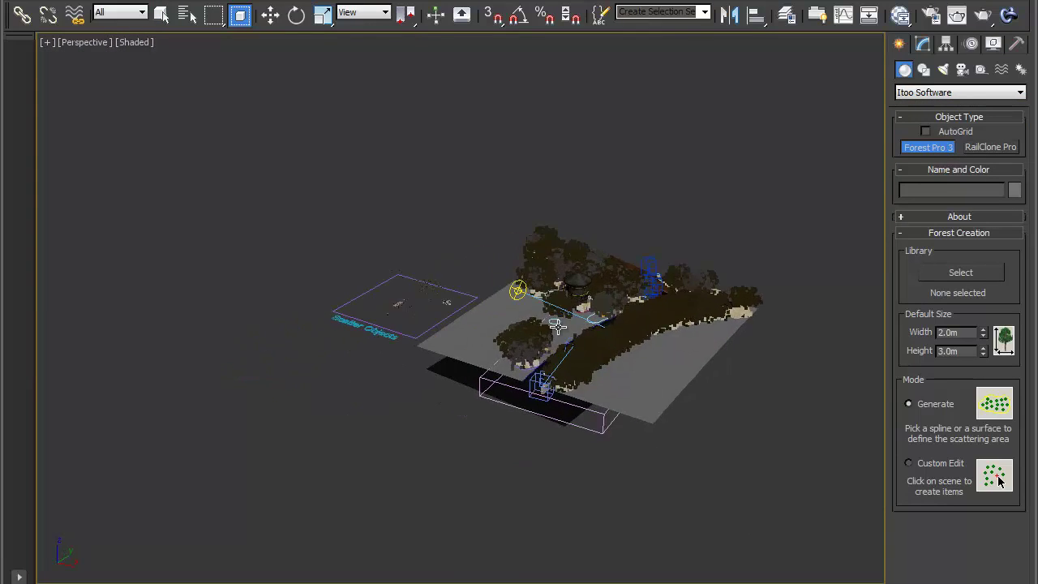
scroll(552, 326, up, 4)
scroll(491, 319, up, 2)
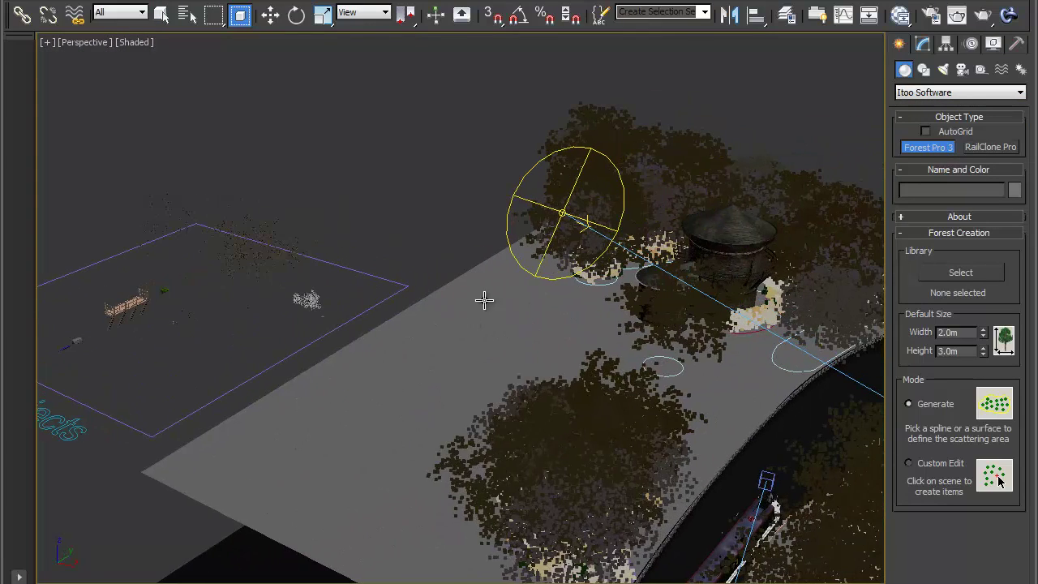
click(487, 303)
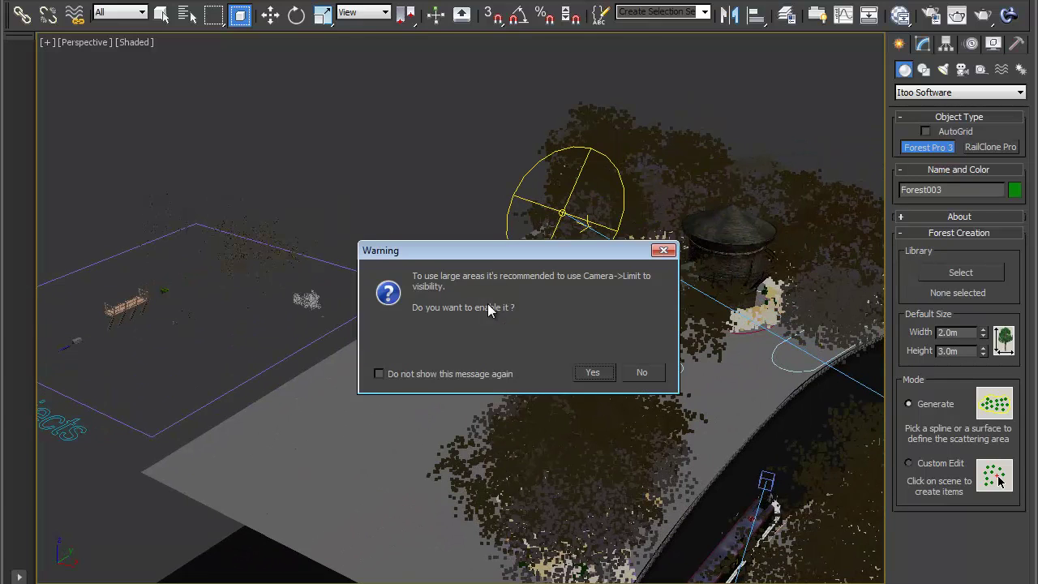
Enable the camera's Limit to visibility option for the new large-area forest
drag(491, 256, 687, 159)
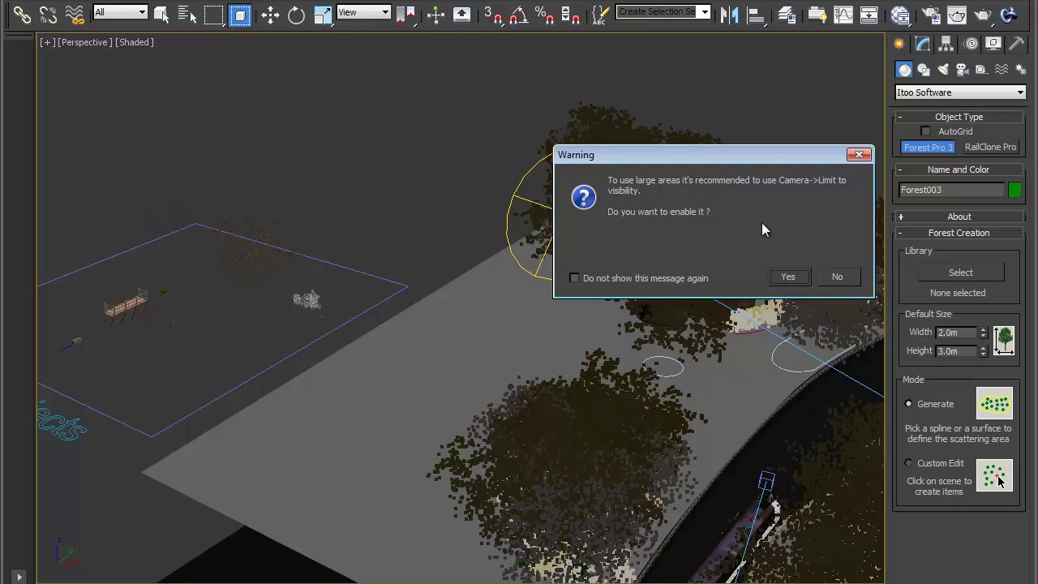
drag(736, 163, 697, 170)
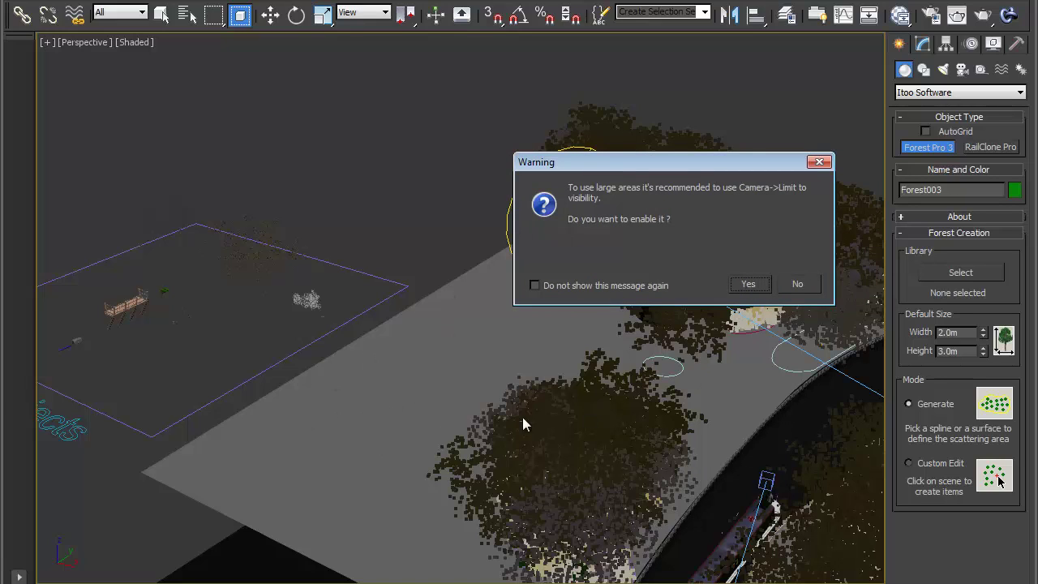
click(744, 284)
alt+middle_drag(662, 438, 576, 372)
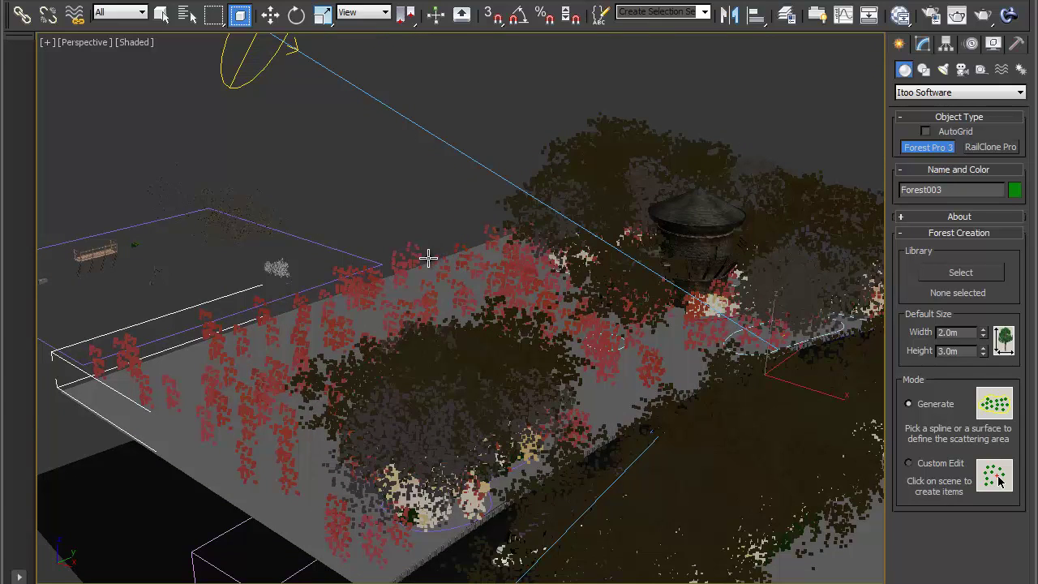
Show the new forest's camera settings and view the scene through VRayPhysicalCamera001 so it is auto-assigned
key(w)
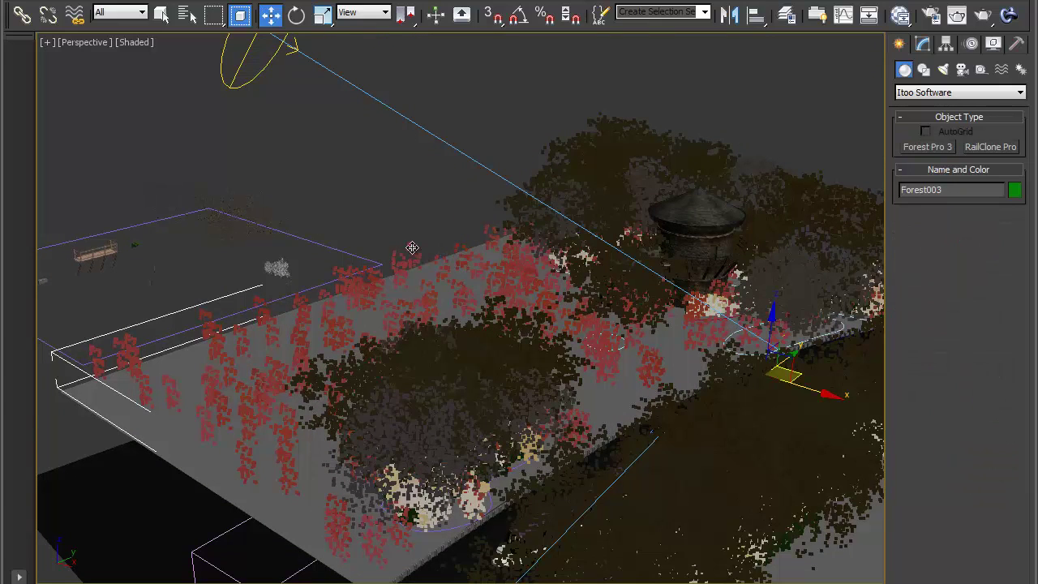
click(925, 46)
scroll(923, 275, up, 10)
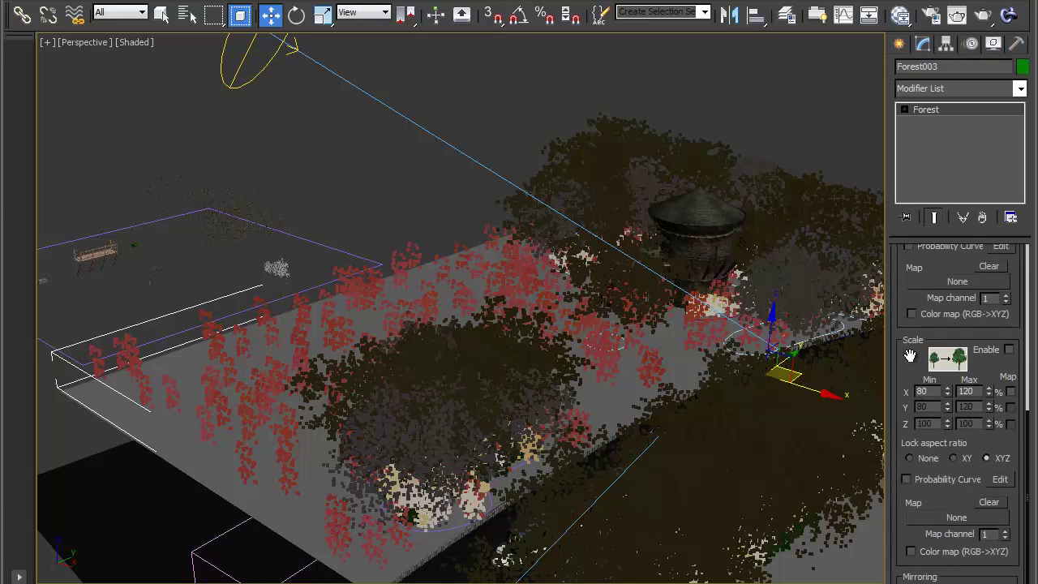
click(934, 331)
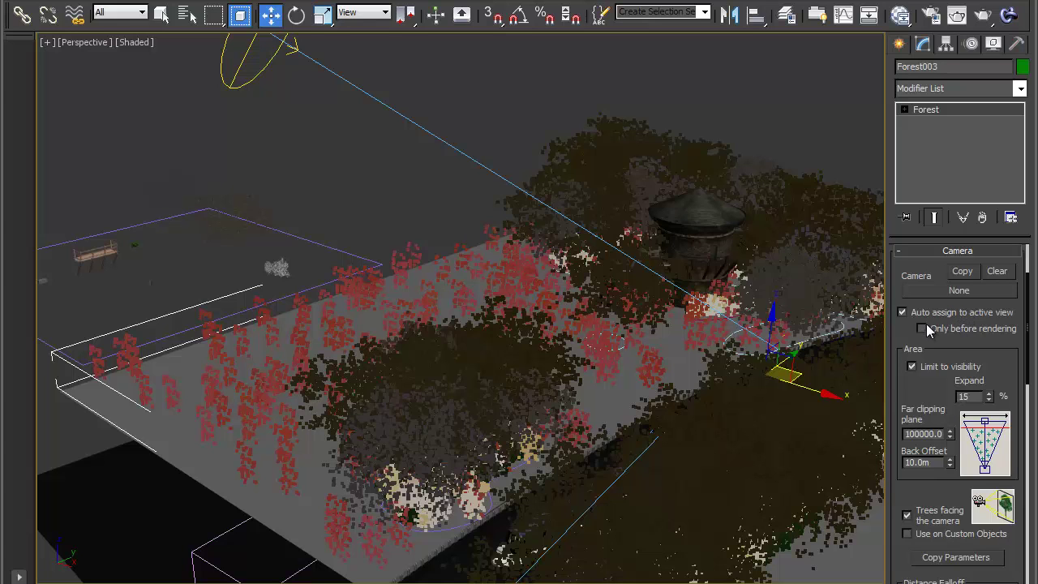
key(c)
double_click(519, 219)
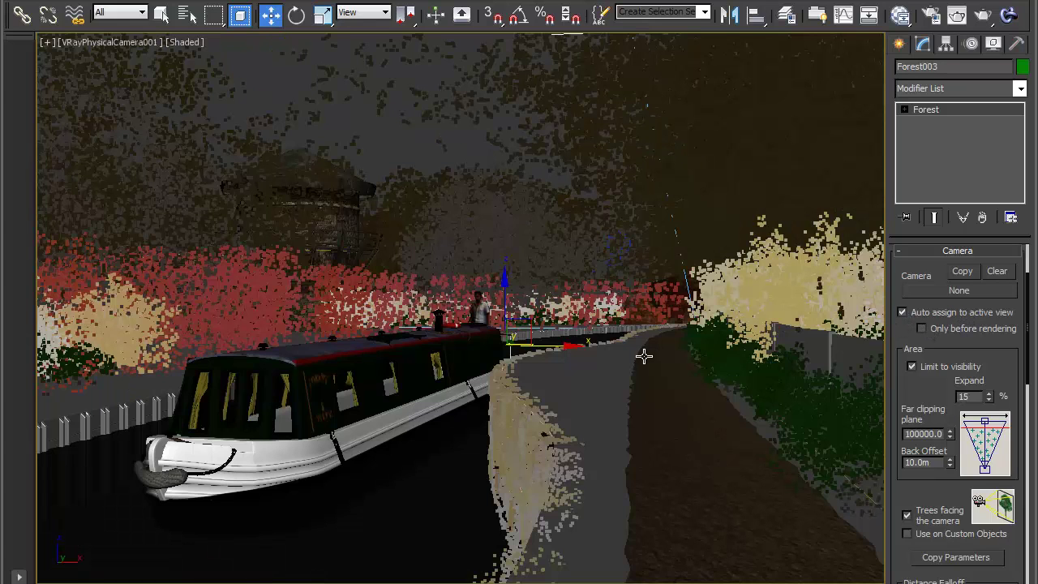
Examine in the perspective view how the scattered items are distributed around the towers and the bridge within the camera's field of view
key(p)
key(z)
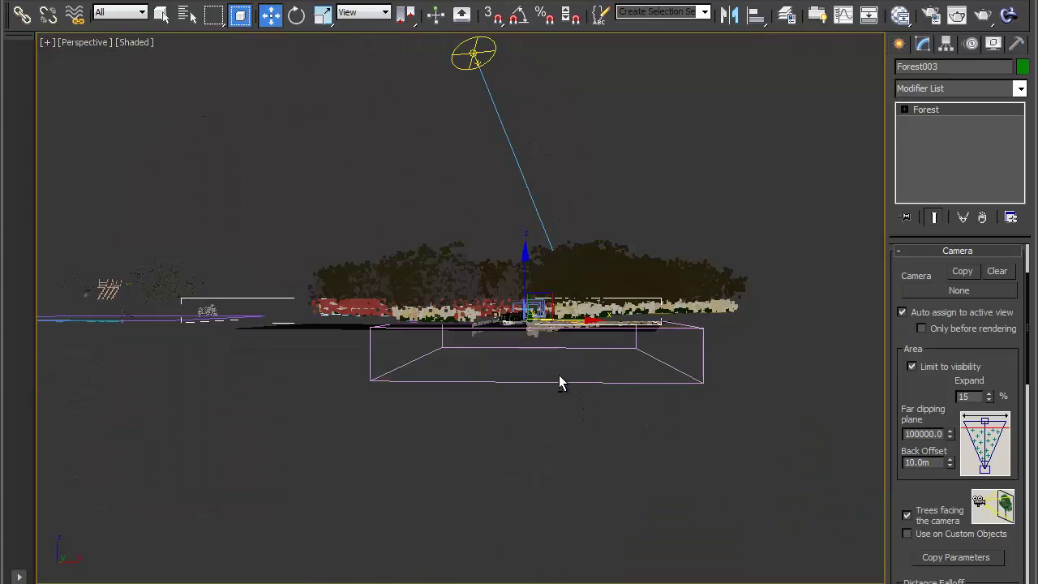
alt+middle_drag(555, 383, 530, 453)
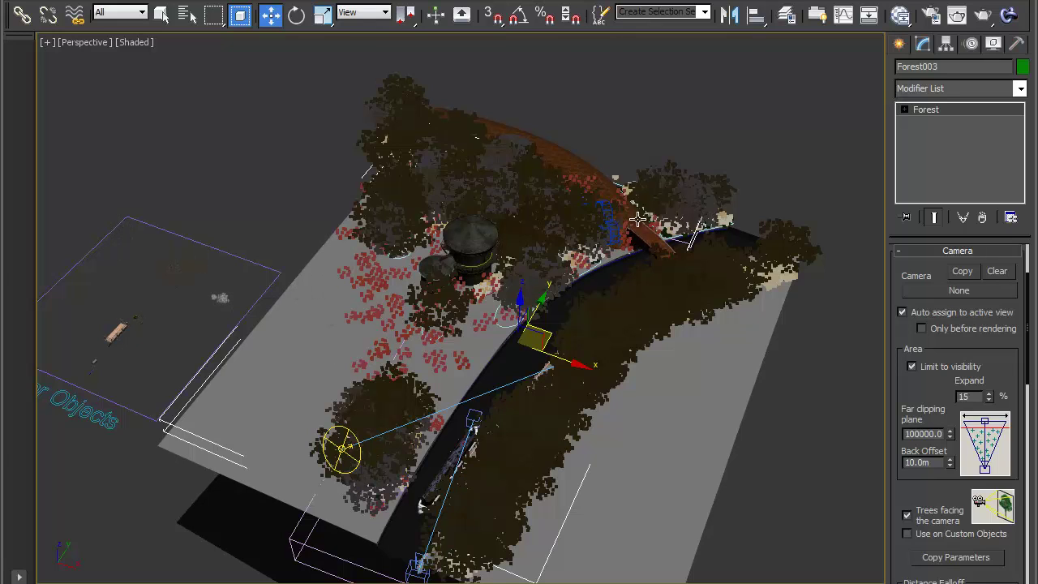
click(611, 211)
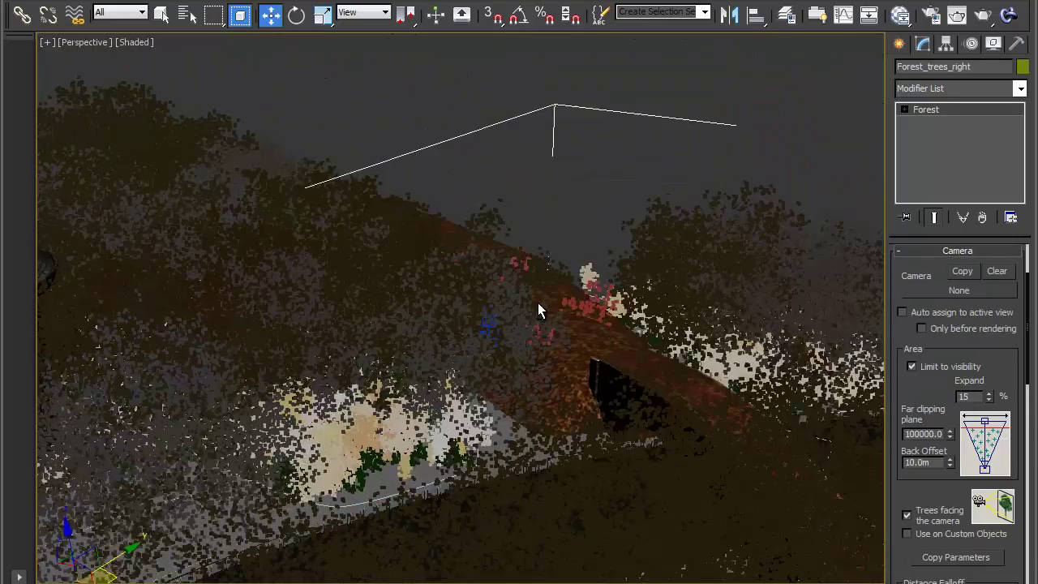
alt+middle_drag(537, 303, 598, 313)
scroll(574, 322, down, 8)
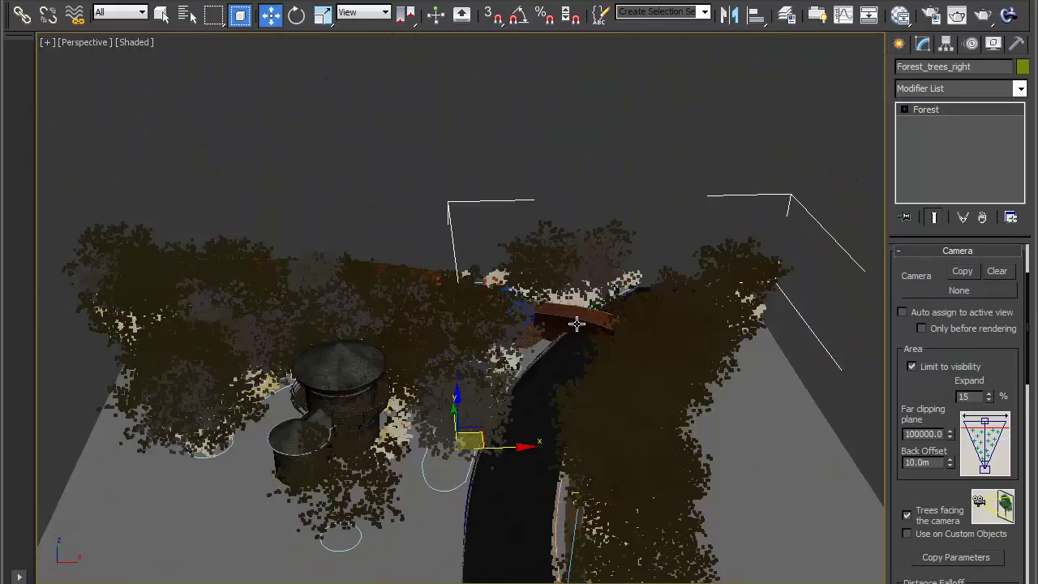
alt+middle_drag(478, 385, 509, 339)
scroll(395, 418, up, 6)
middle_drag(567, 356, 778, 194)
scroll(590, 269, down, 3)
middle_drag(588, 273, 568, 290)
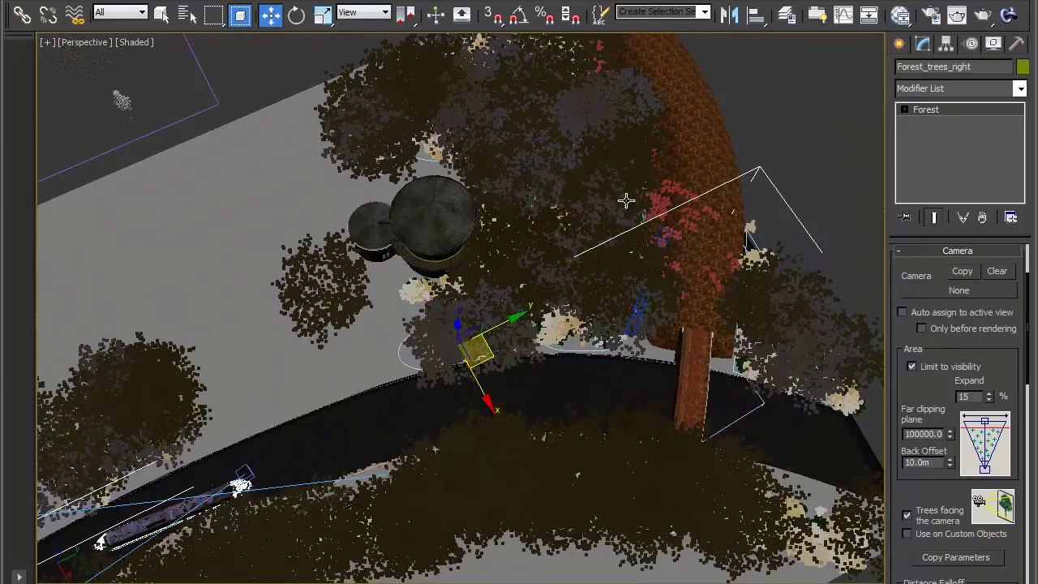
alt+middle_drag(647, 319, 527, 286)
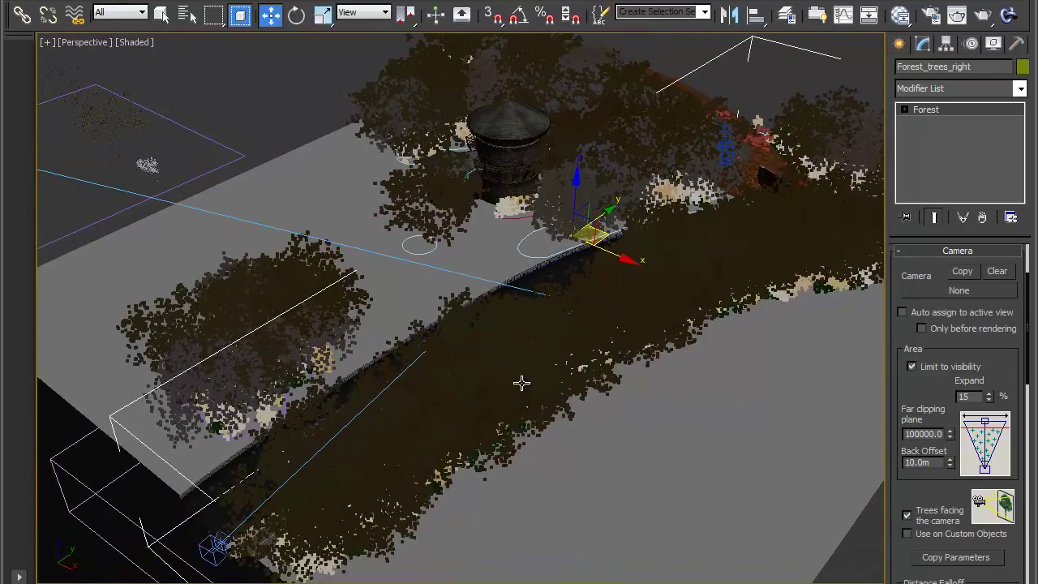
Inspect the camera's position at the near end of the canal and the extent of the visibility-limited scatter on the left bank
middle_drag(321, 496, 474, 326)
click(408, 324)
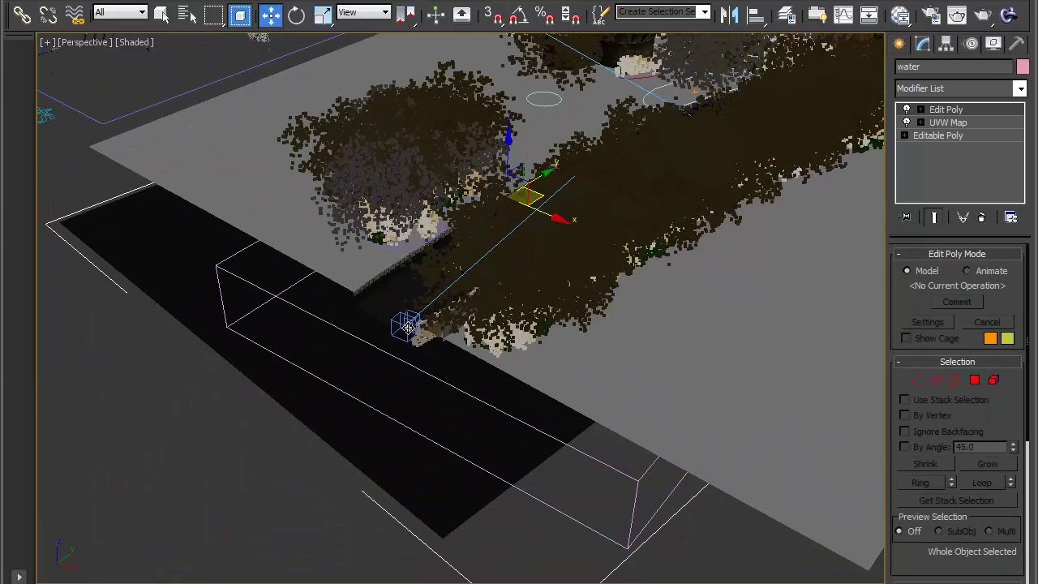
key(c)
key(p)
scroll(519, 357, down, 10)
alt+middle_drag(507, 355, 462, 424)
alt+middle_drag(601, 397, 621, 454)
scroll(527, 392, up, 5)
middle_drag(527, 392, 561, 397)
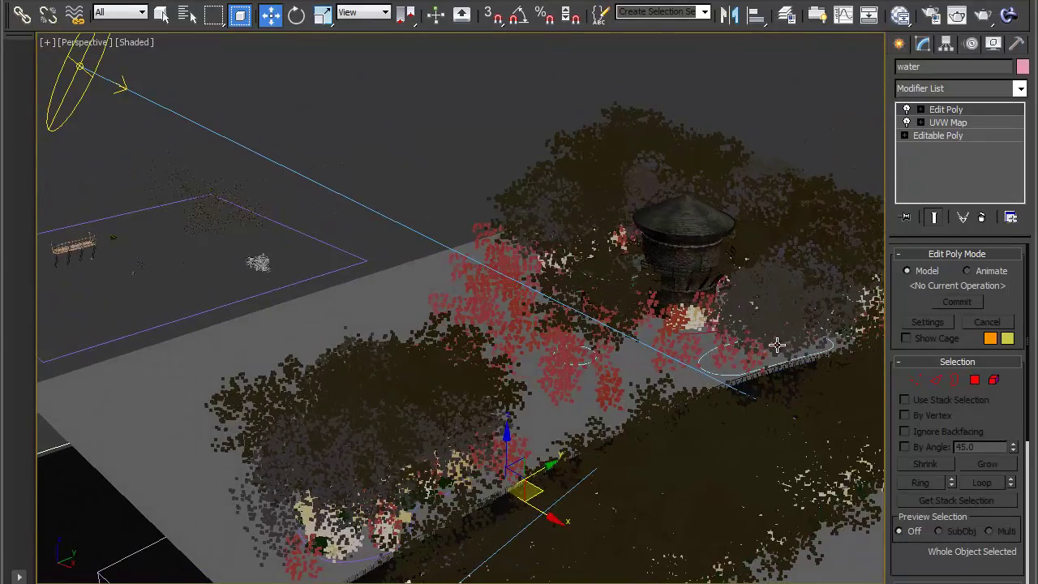
alt+middle_drag(759, 350, 605, 376)
alt+middle_drag(413, 385, 177, 306)
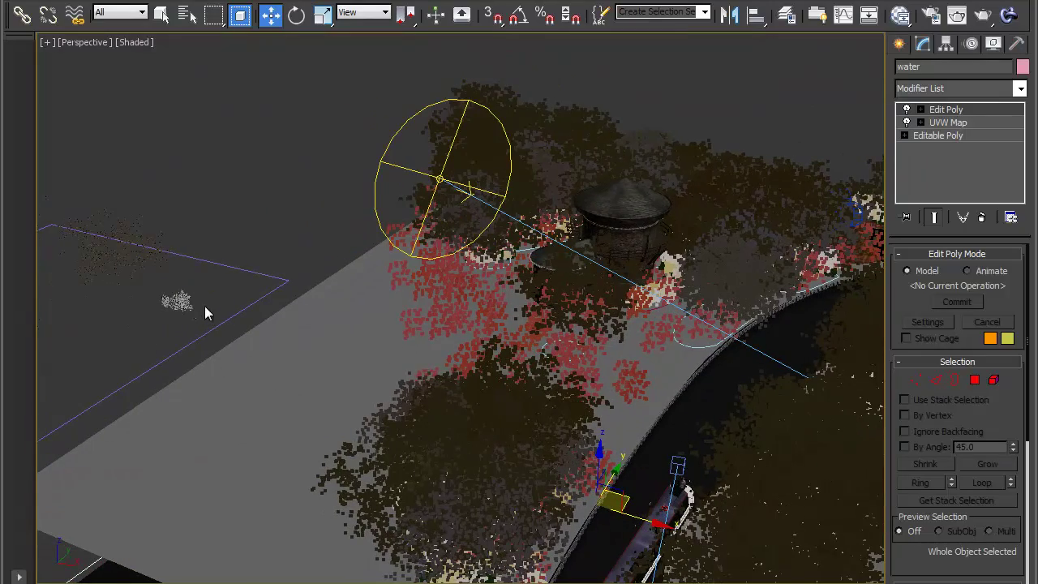
alt+middle_drag(503, 388, 493, 368)
Rename the new left-bank forest object to Forest_Grass_Left and collapse its camera settings
click(372, 230)
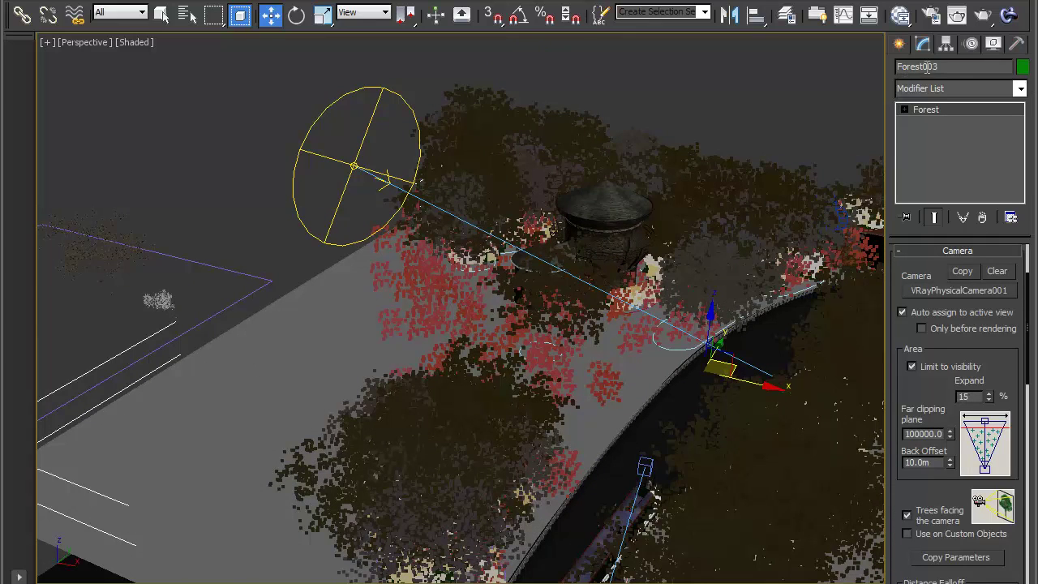
drag(923, 67, 1001, 71)
click(910, 250)
click(933, 299)
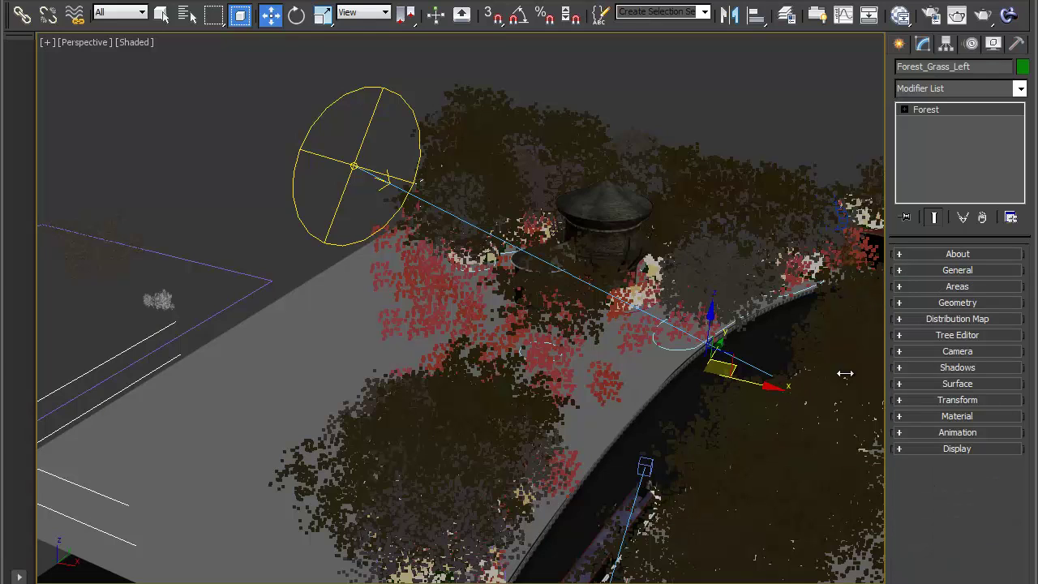
Add wild-grass a1 01, wild-grass c1 01 and wild-grass i1 01 to the forest's geometry list and delete the default item
click(958, 303)
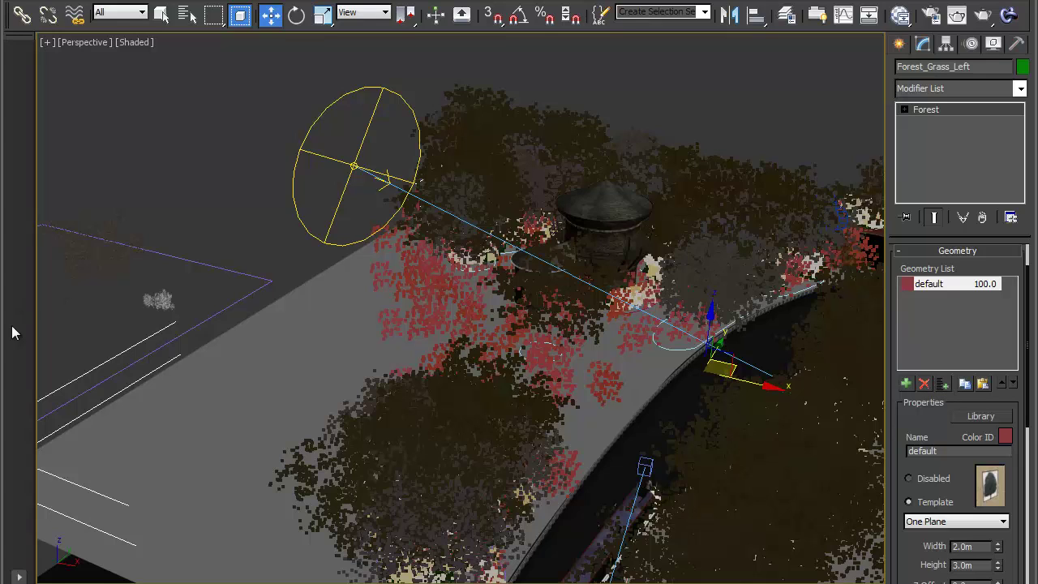
click(943, 384)
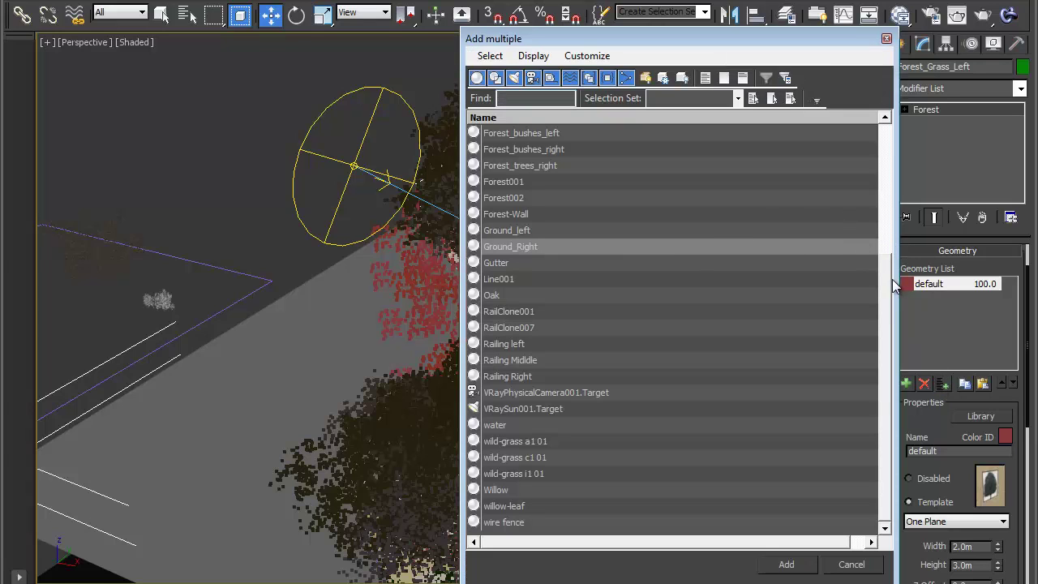
click(576, 441)
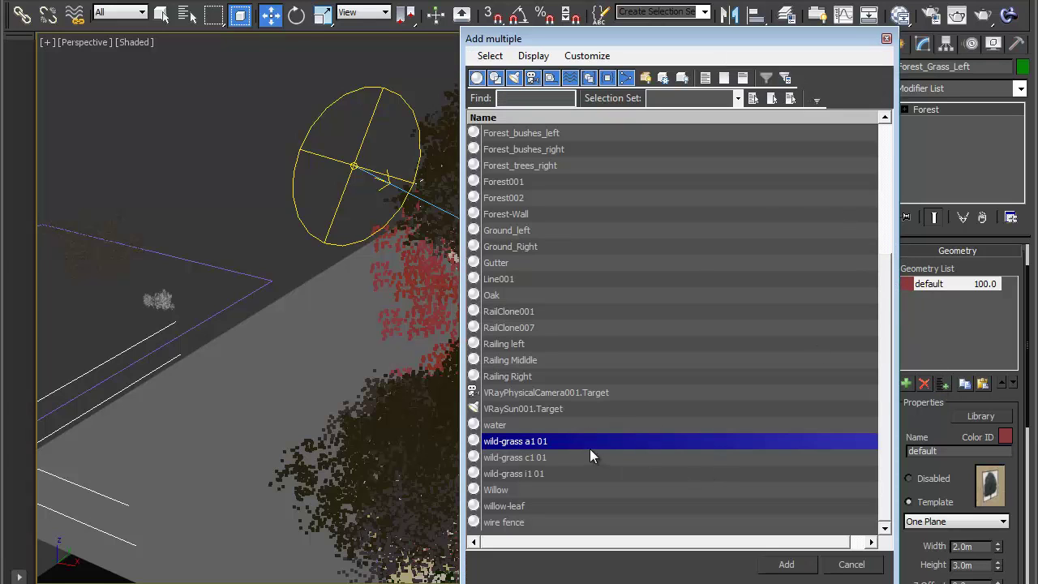
ctrl+click(570, 457)
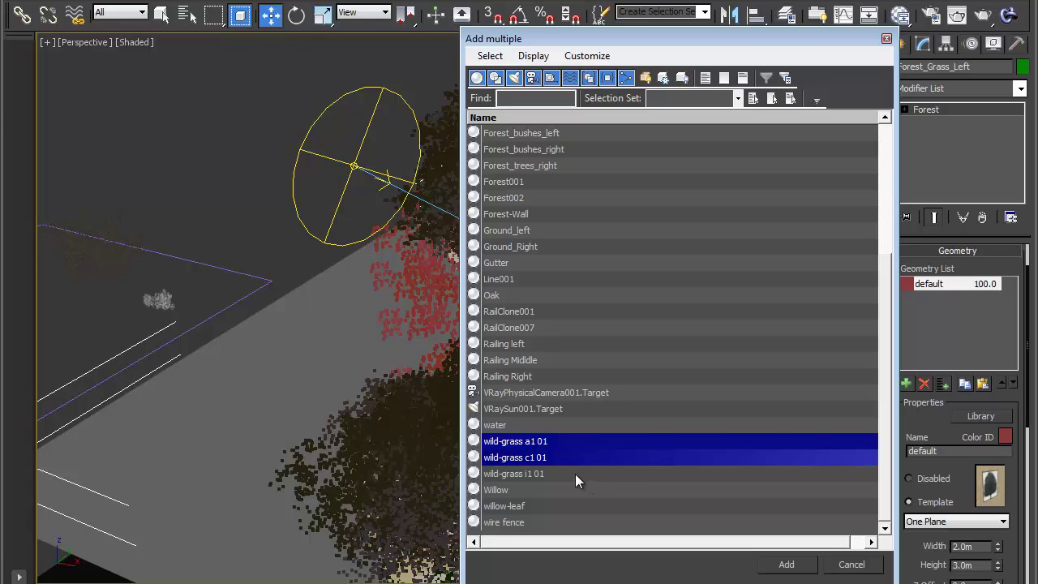
ctrl+click(575, 474)
click(788, 565)
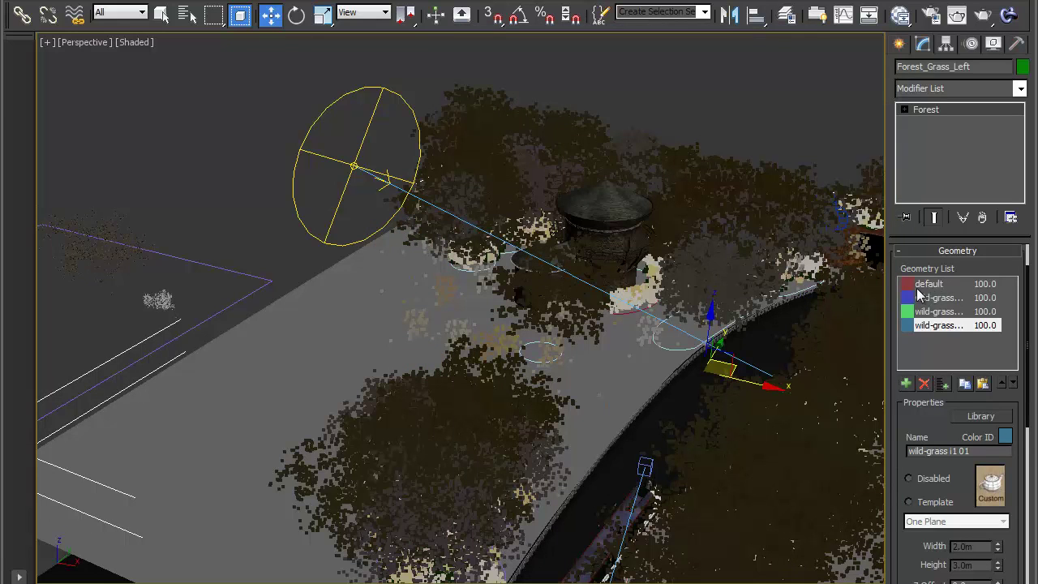
click(932, 284)
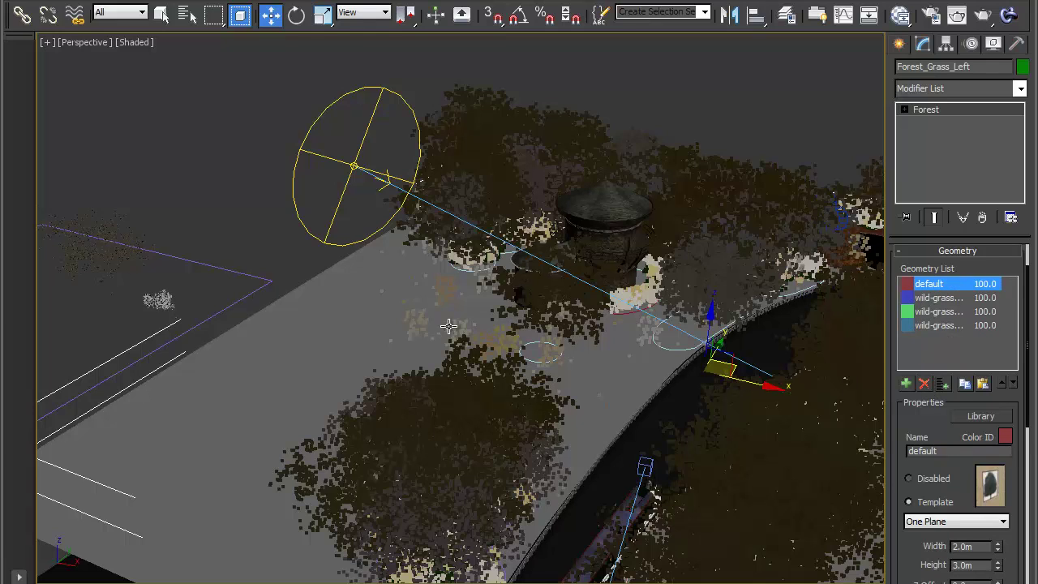
click(924, 383)
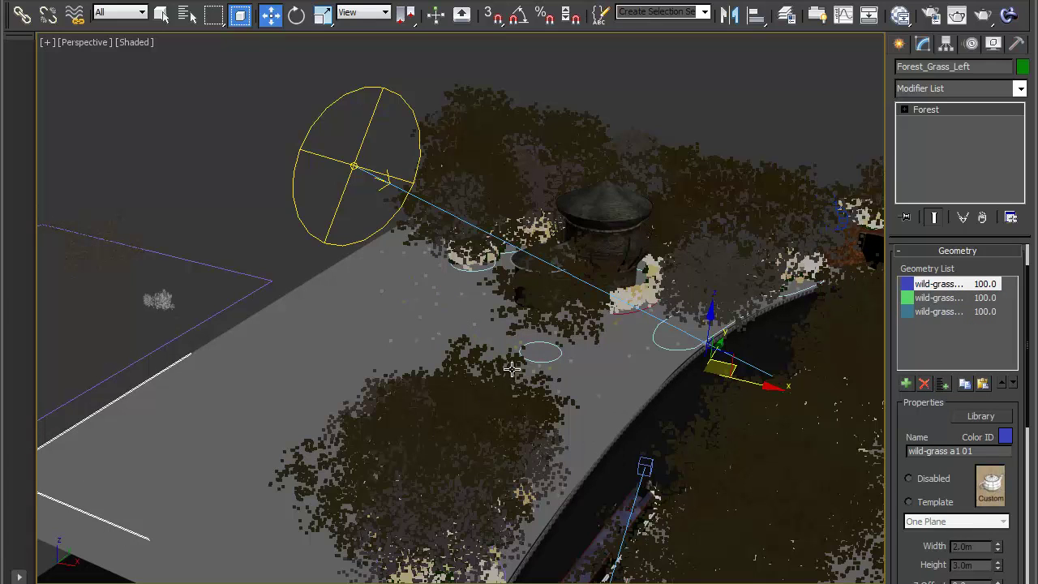
Set the forest's distribution map to the Dense preset, leaving the custom map unassigned
alt+middle_drag(528, 388, 612, 392)
middle_drag(559, 359, 422, 361)
click(1006, 303)
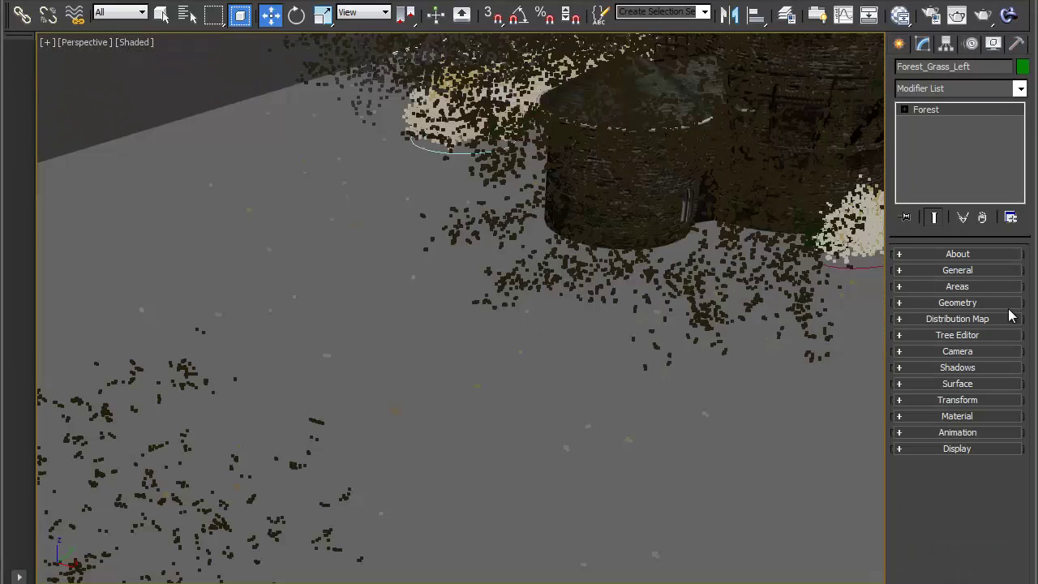
click(962, 320)
drag(952, 390, 951, 359)
click(947, 345)
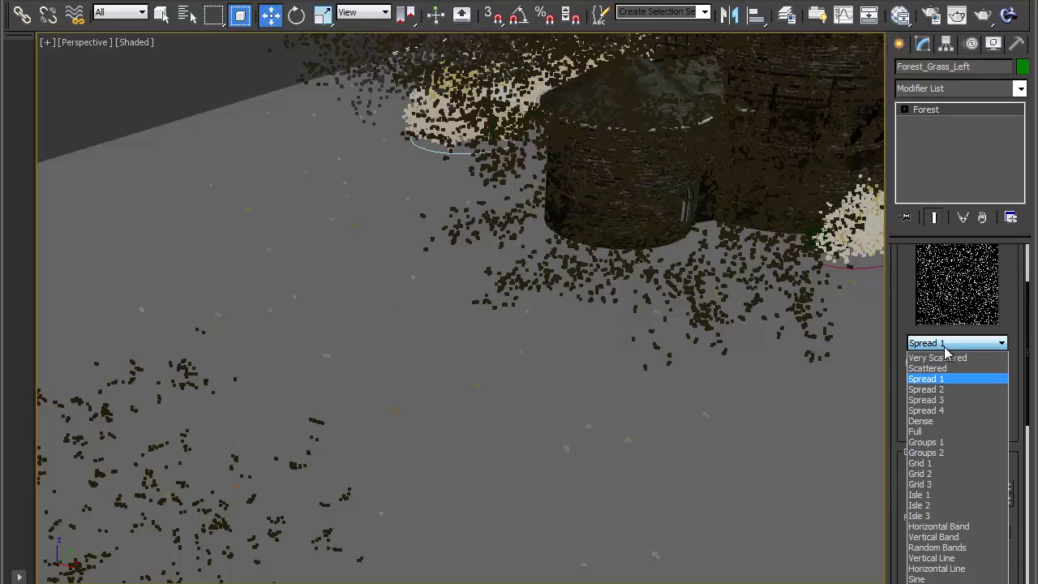
click(930, 423)
click(934, 408)
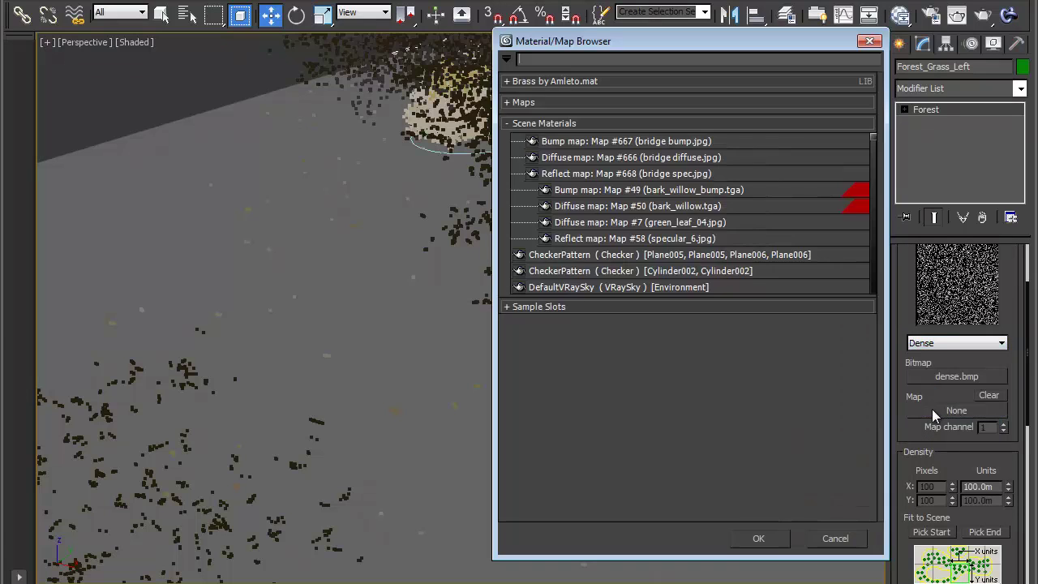
click(850, 538)
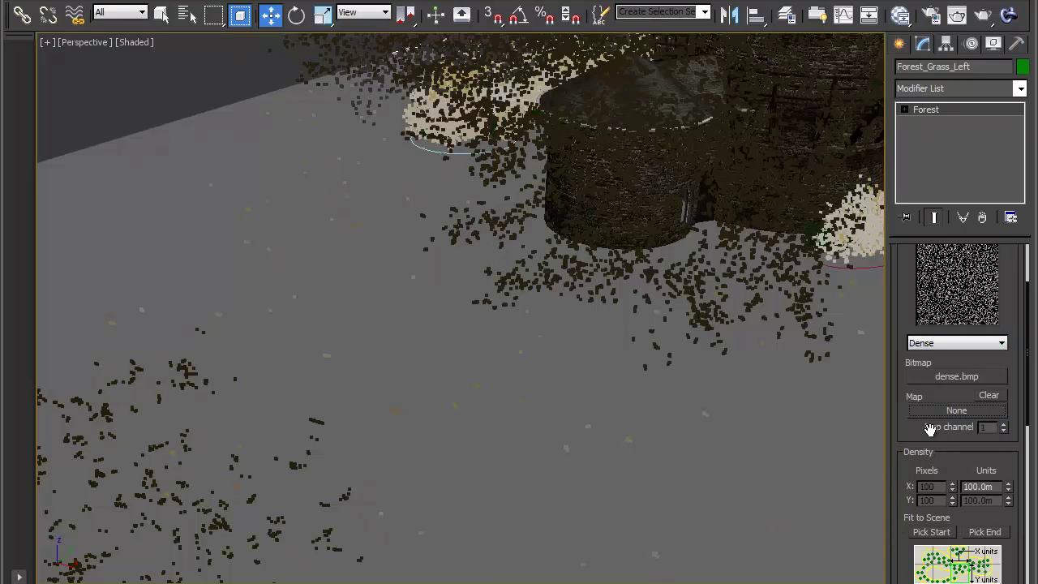
Set the X density units of the left grass forest's distribution to 4.25 m and dismiss the resulting warning
drag(931, 430, 925, 355)
drag(929, 397, 927, 382)
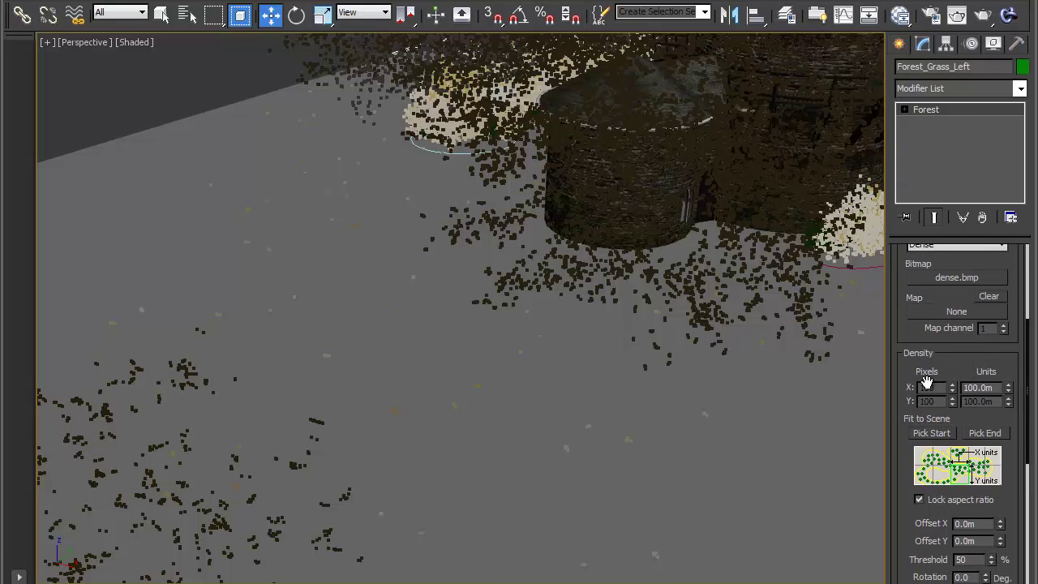
drag(1008, 389, 1012, 433)
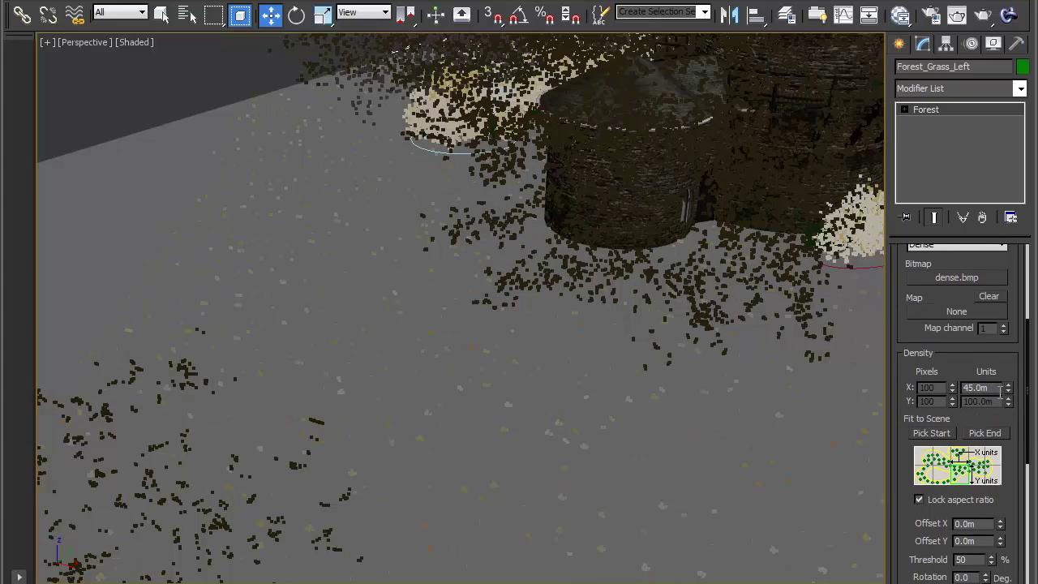
drag(999, 390, 944, 389)
text(4.25)
key(Return)
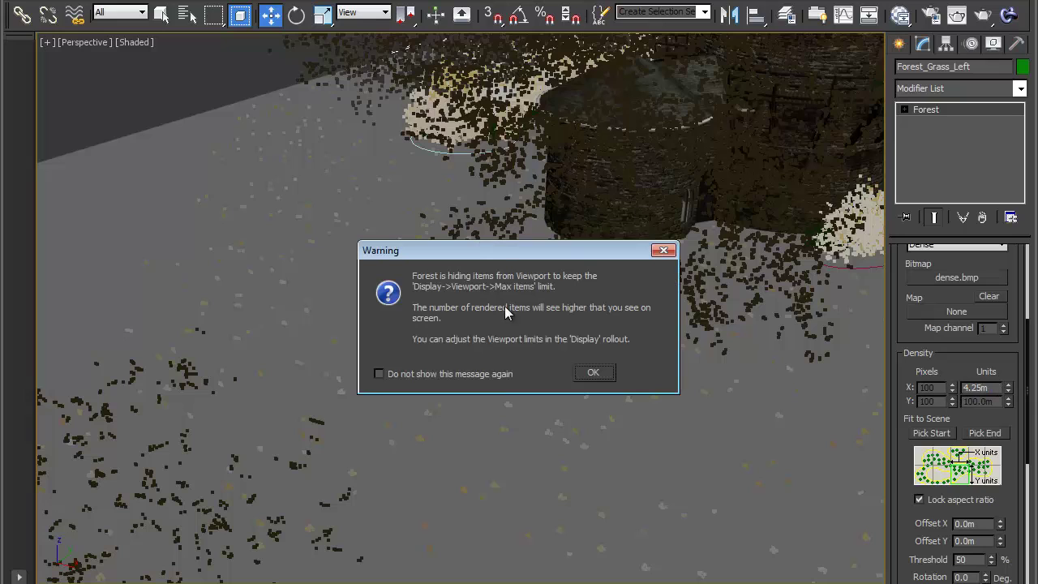
drag(500, 250, 554, 212)
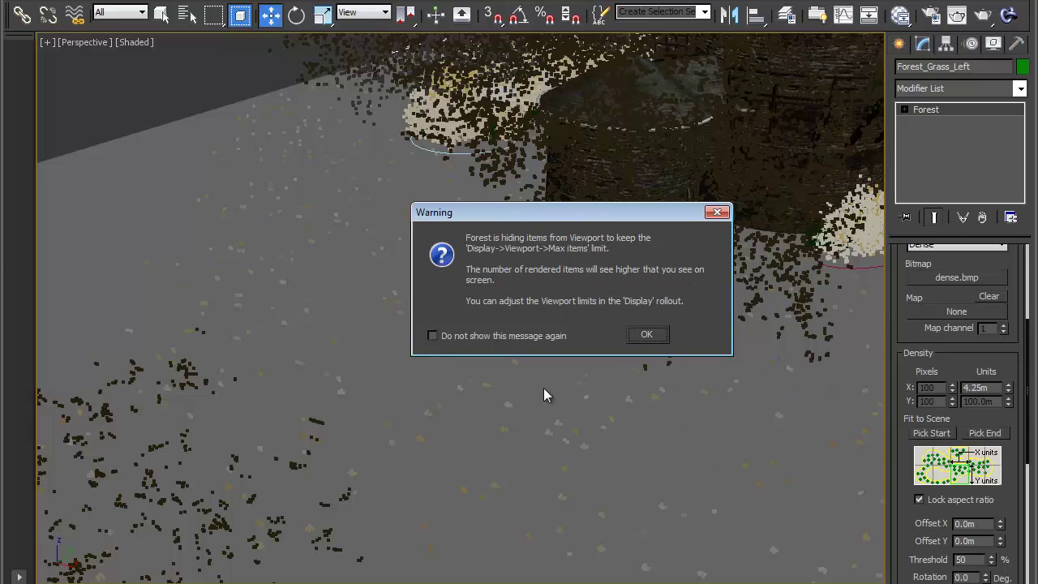
click(647, 335)
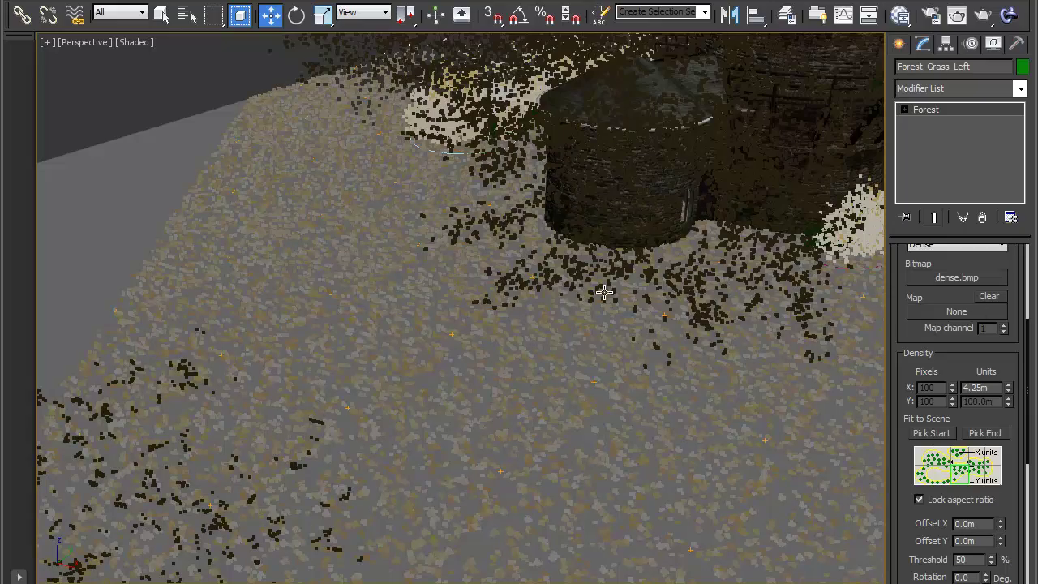
Enter -5 in the left grass forest's transform settings and enable random scaling with an X minimum of 70%
scroll(604, 295, down, 6)
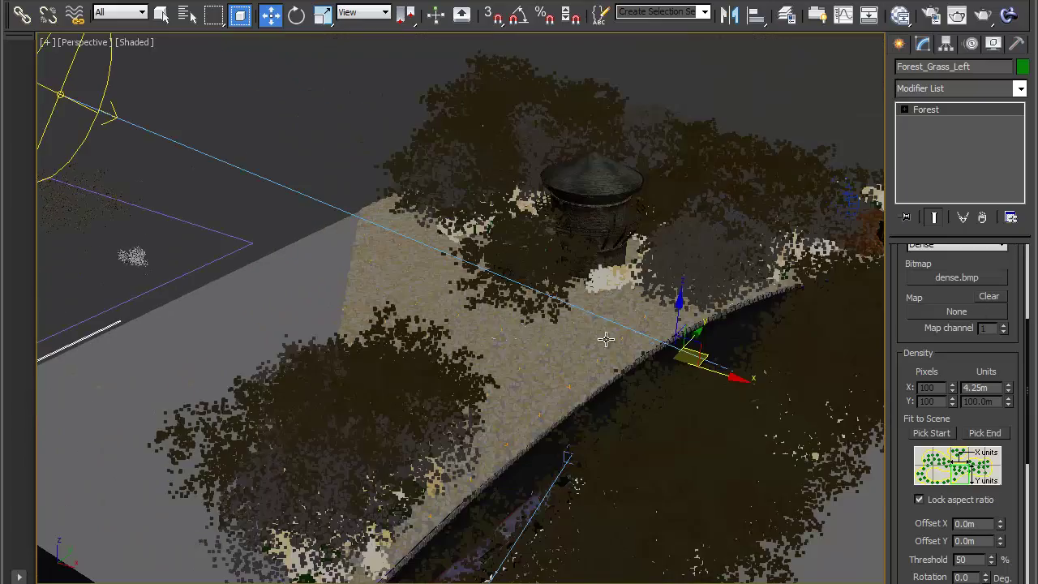
mouse_move(615, 339)
alt+middle_down()
mouse_move(714, 367)
mouse_move(688, 255)
mouse_move(630, 354)
mouse_move(598, 338)
mouse_move(618, 345)
alt+middle_up()
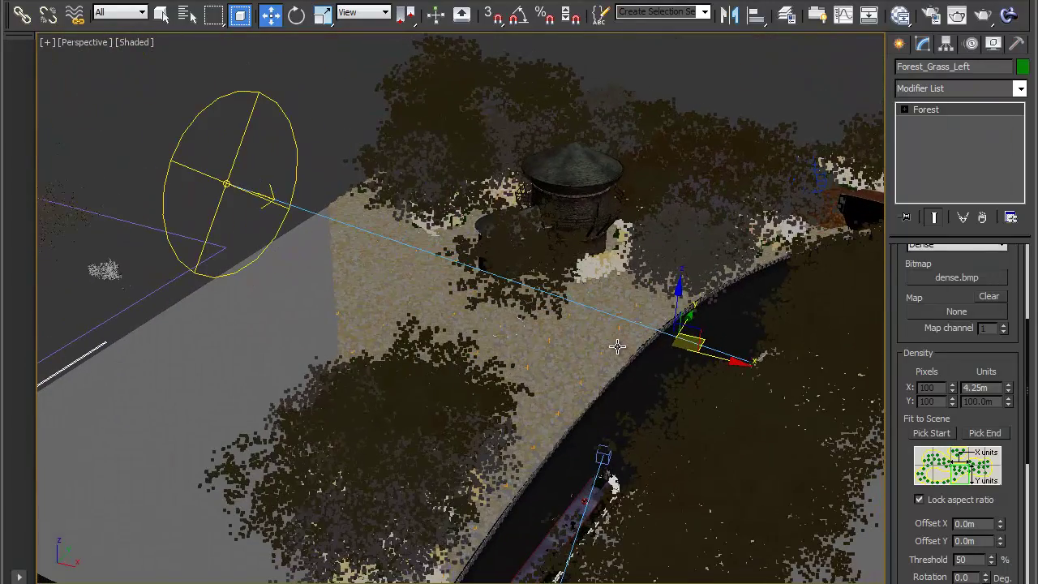
drag(897, 326, 898, 462)
click(938, 252)
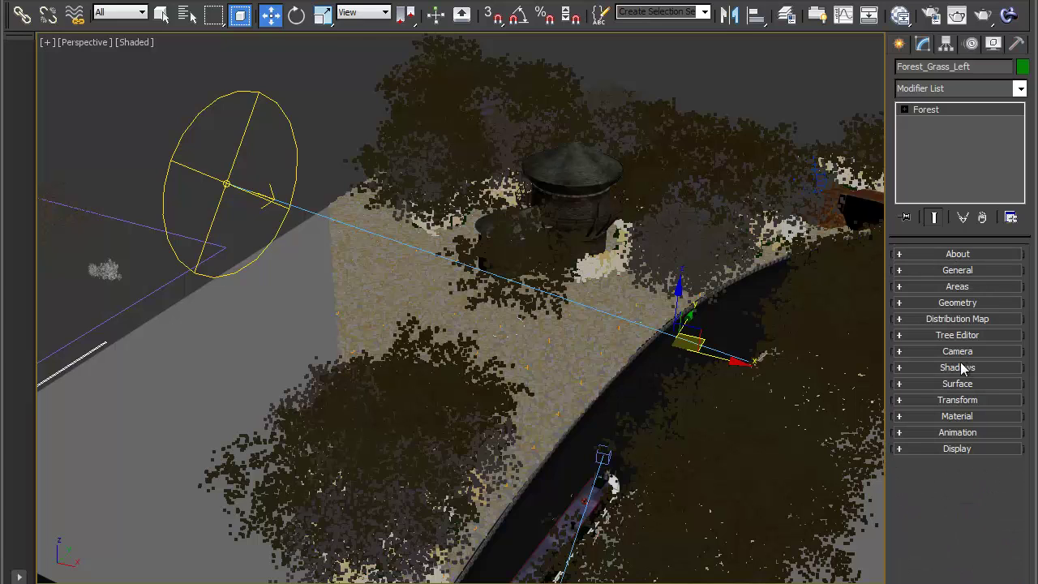
click(944, 400)
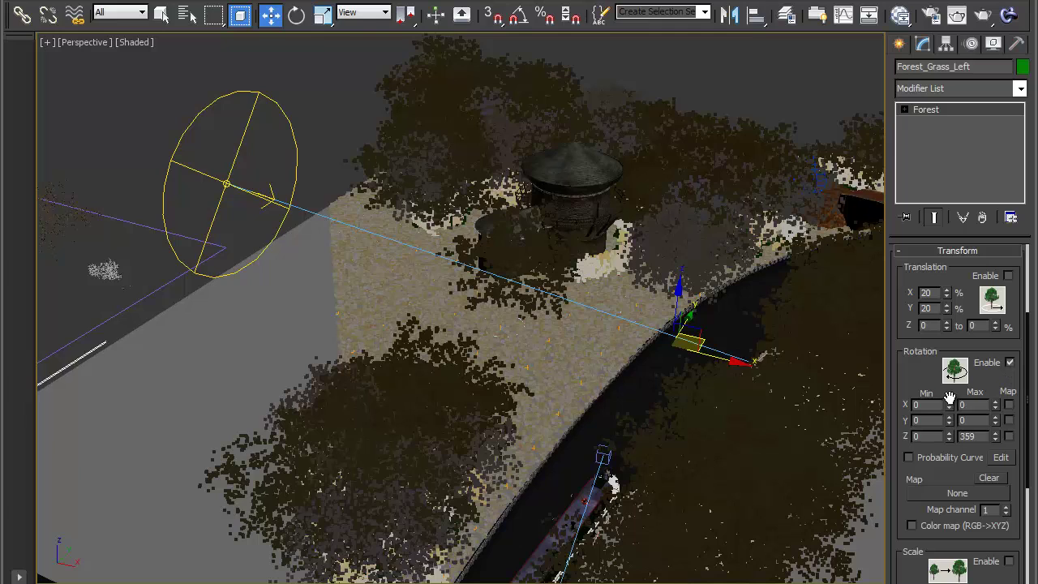
text(-5)
scroll(899, 475, down, 5)
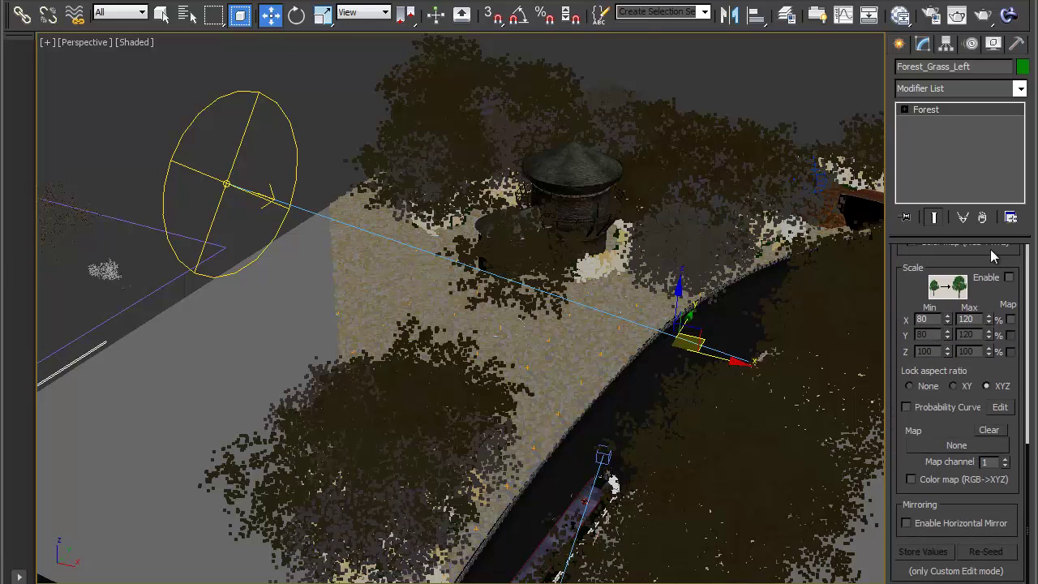
click(1009, 277)
text(70)
key(Return)
Examine the grass coverage on the left bank and the ground across the canal from several angles
alt+middle_drag(658, 434, 712, 420)
key(shift+z)
key(shift+z)
key(shift+z)
key(shift+z)
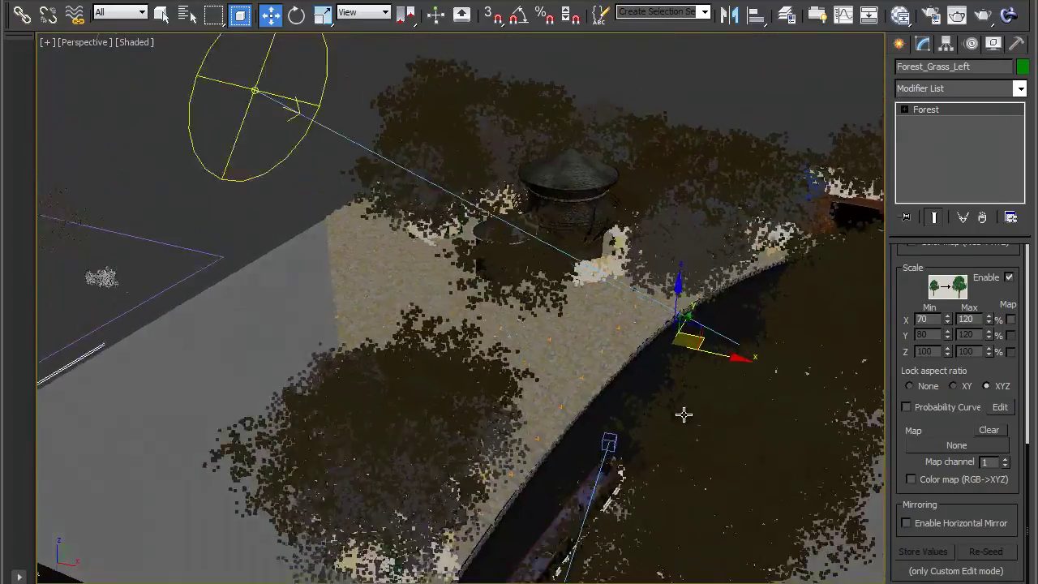
key(shift+z)
key(shift+z)
key(shift+z)
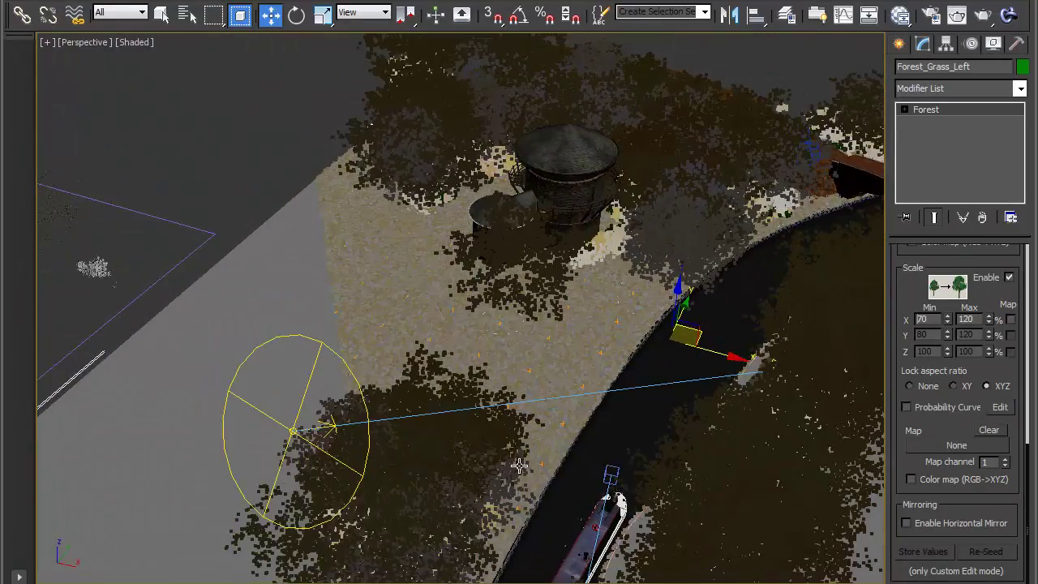
key(shift+z)
key(shift+z)
key(shift+z)
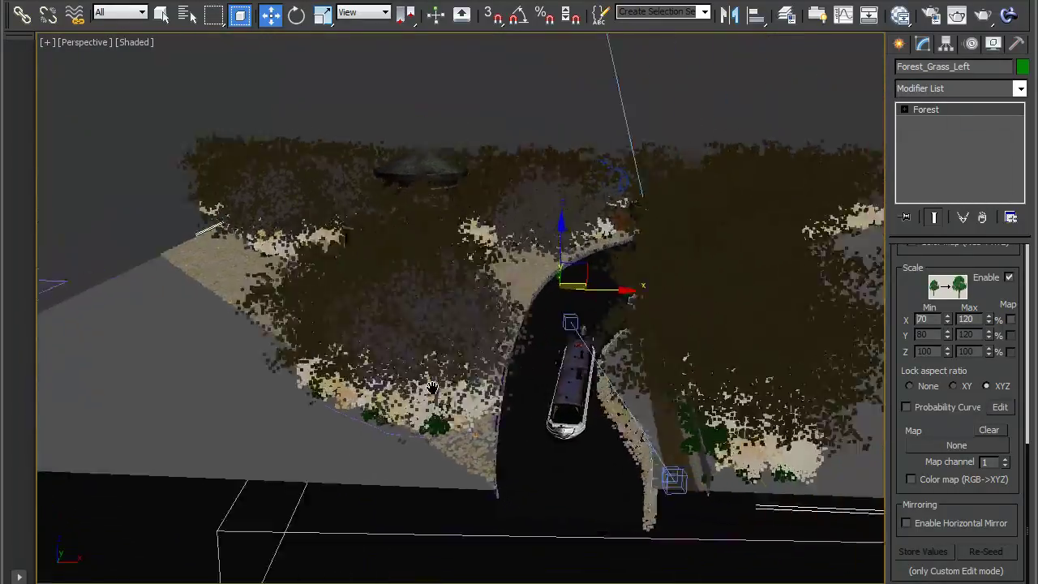
key(shift+z)
key(shift+z)
key(shift+z)
key(shift+z)
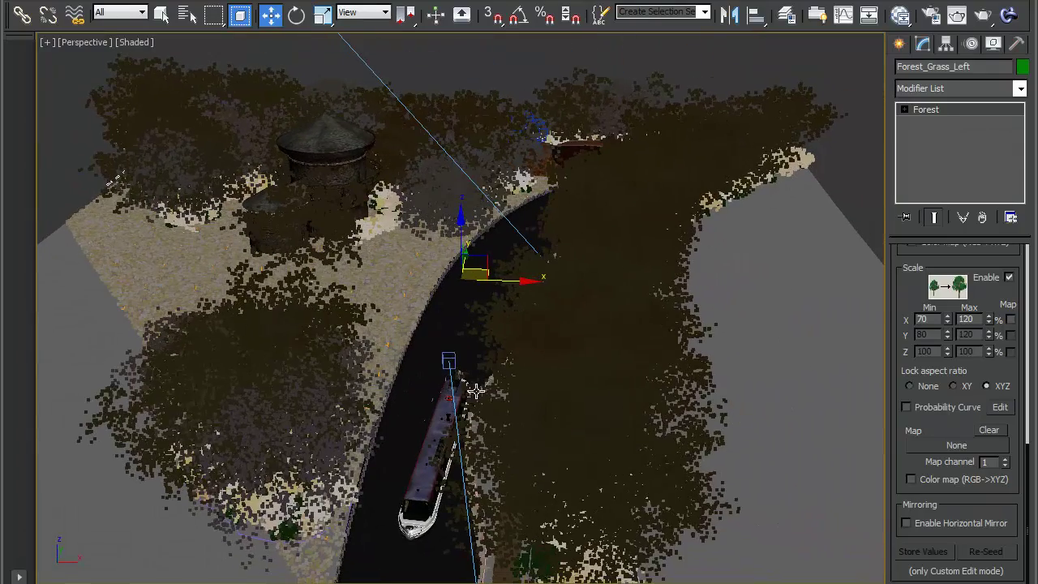
key(shift+z)
key(shift+z)
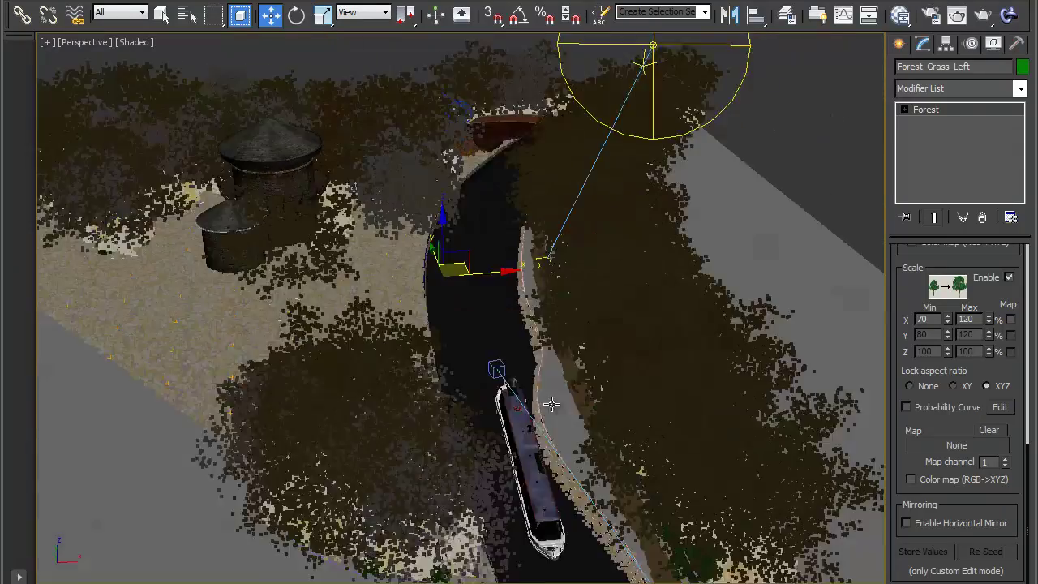
key(shift+z)
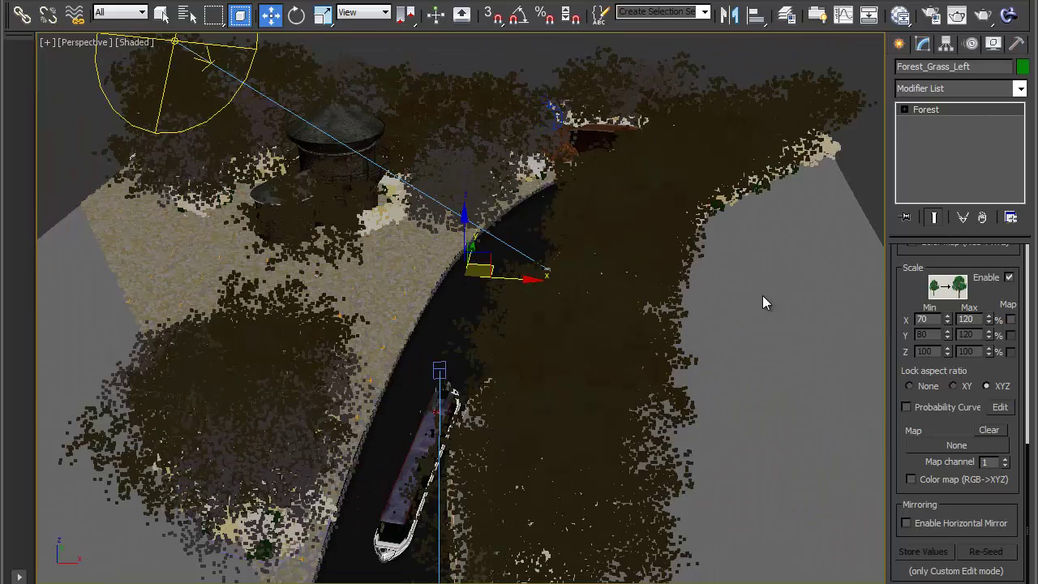
key(shift+z)
key(shift+z)
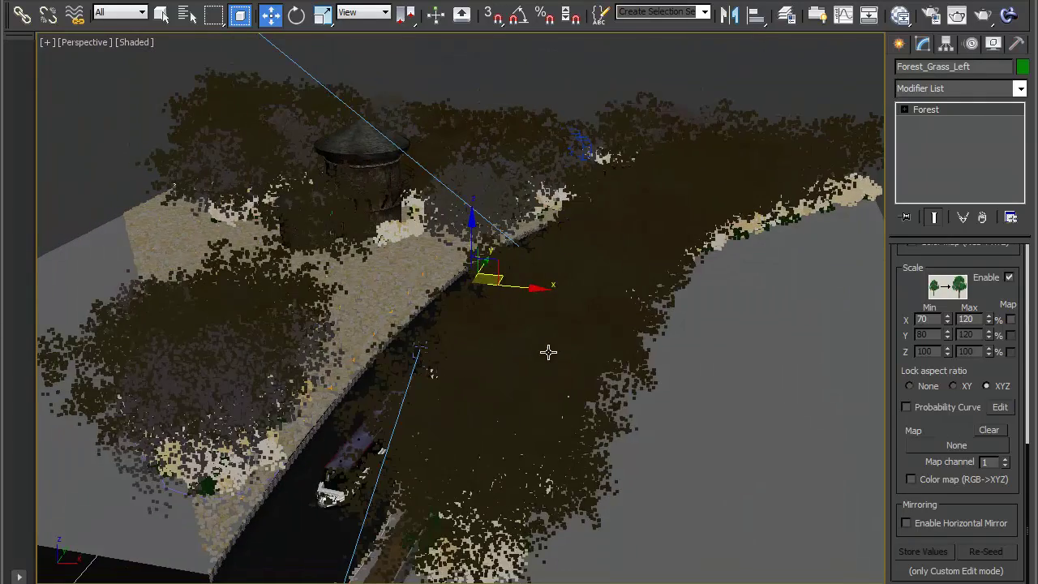
key(shift+z)
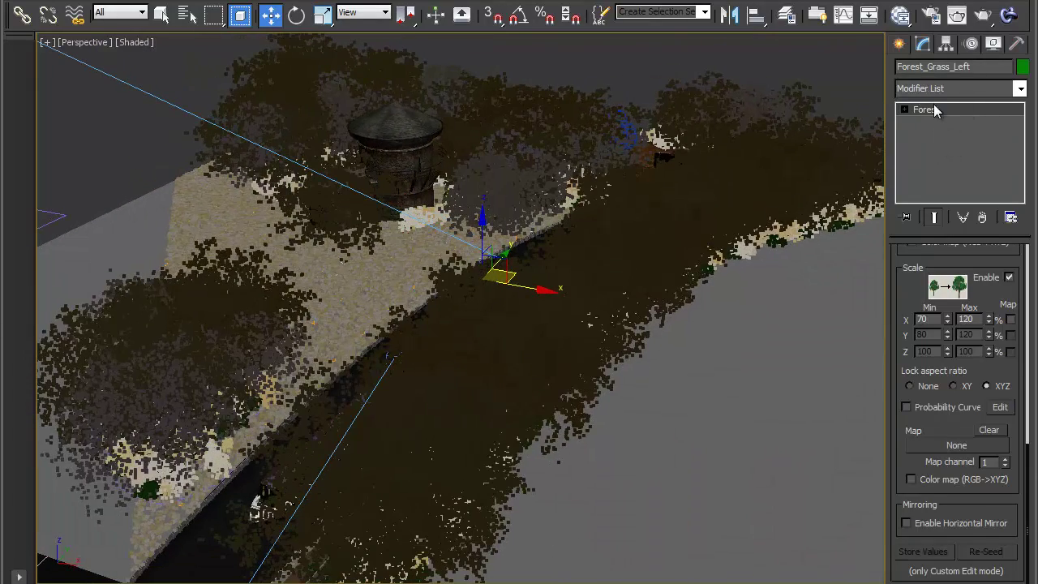
Clone the left grass forest as an independent copy named Forest_Grass_Right and collapse its settings
key(ctrl+v)
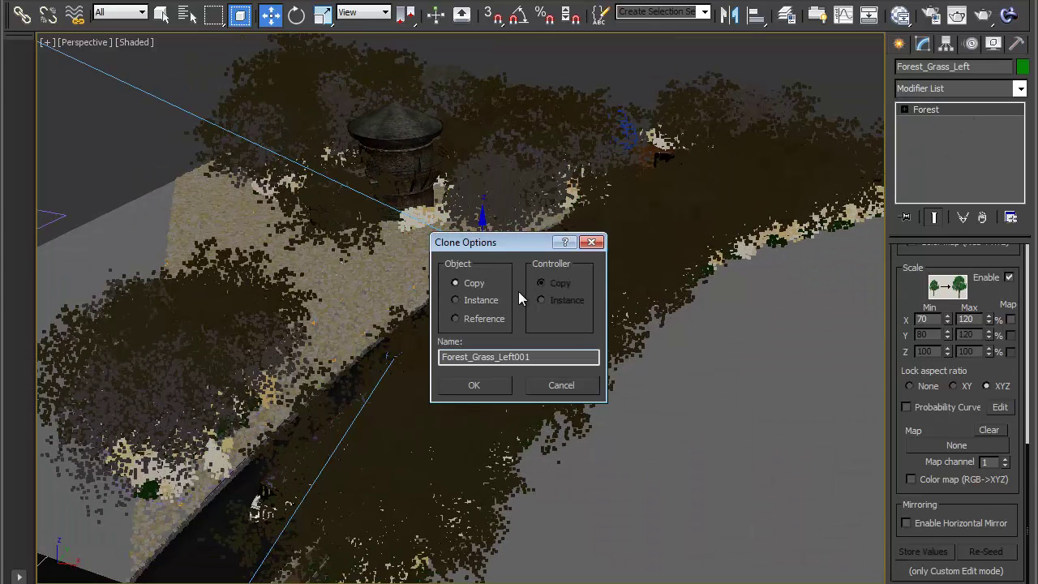
drag(500, 357, 696, 343)
text(Righ)
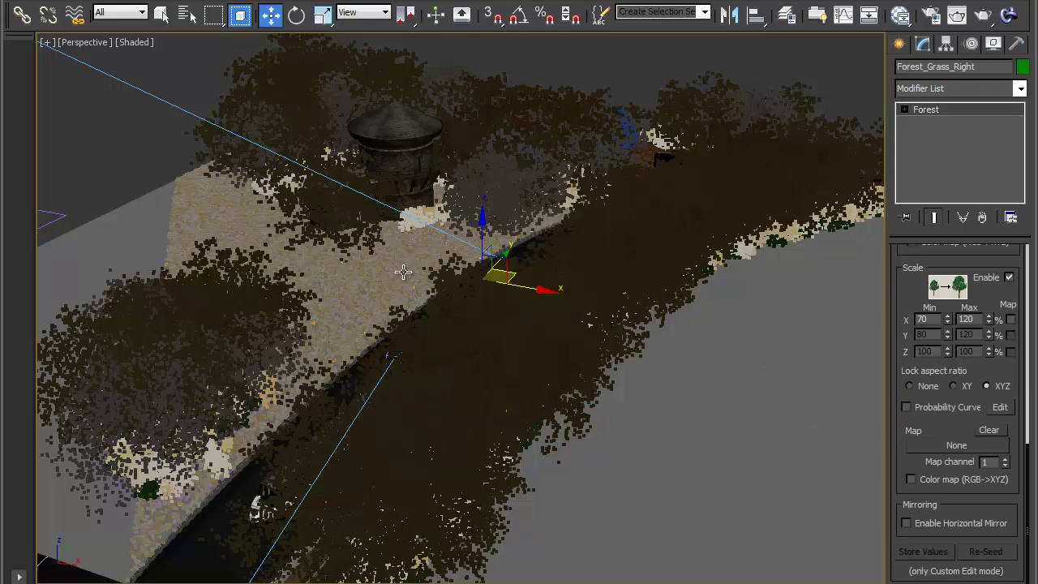
drag(929, 312, 950, 401)
scroll(949, 403, up, 5)
click(946, 402)
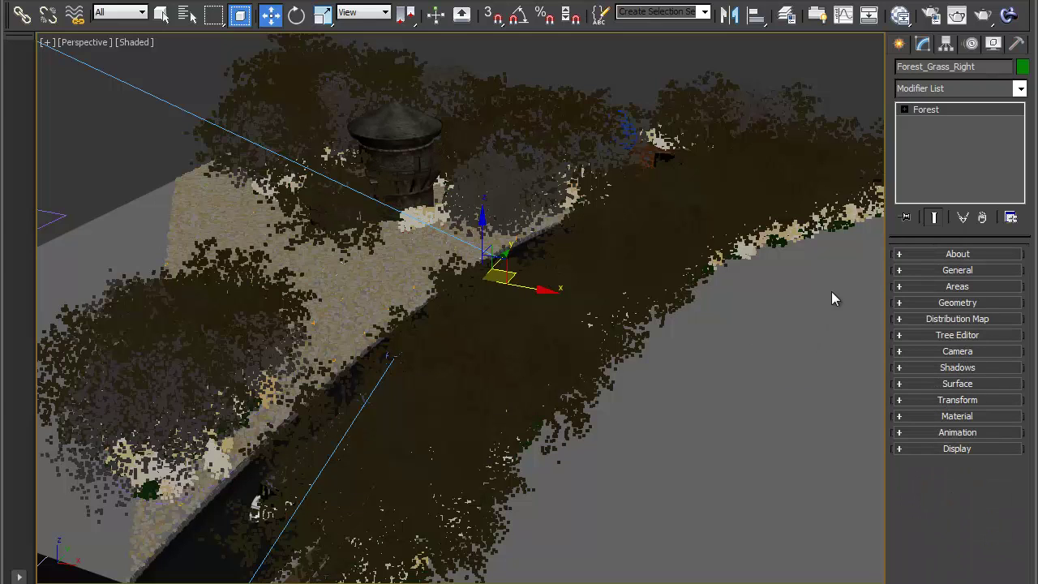
Check the Surface Area properties and falloff options in Forest_Grass_Right's area settings
click(952, 288)
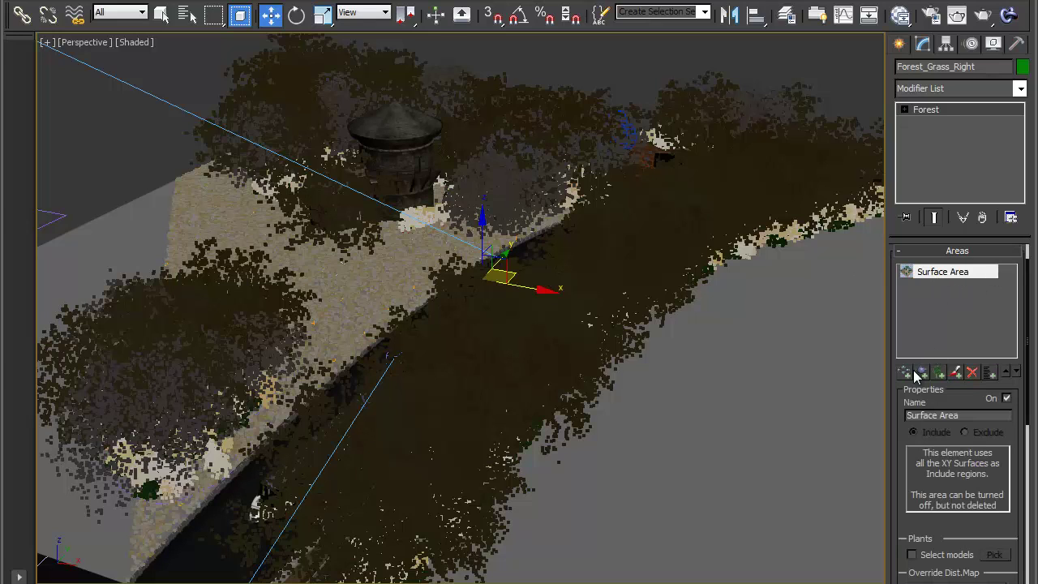
scroll(950, 303, down, 5)
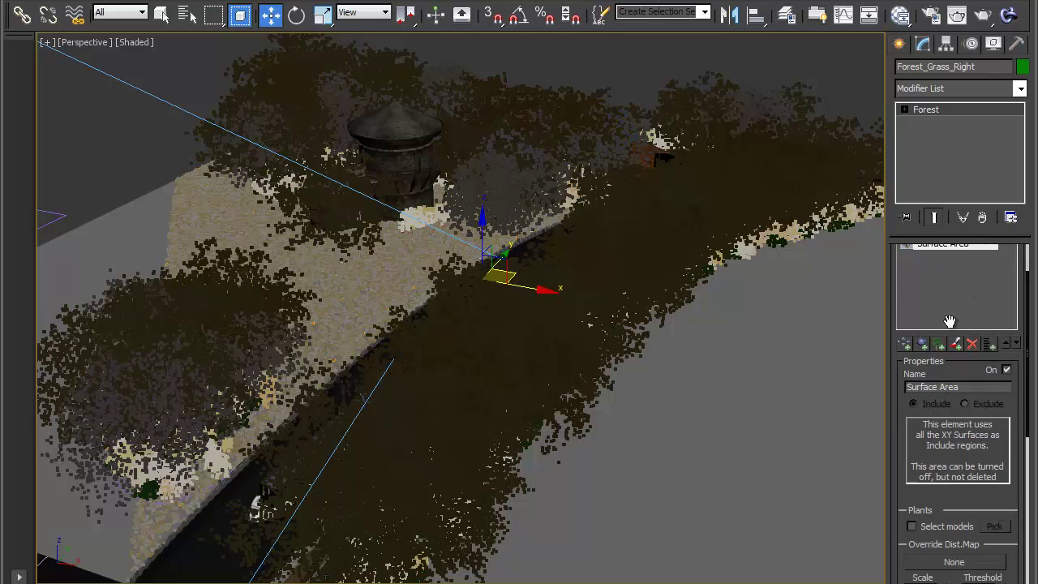
scroll(992, 407, down, 5)
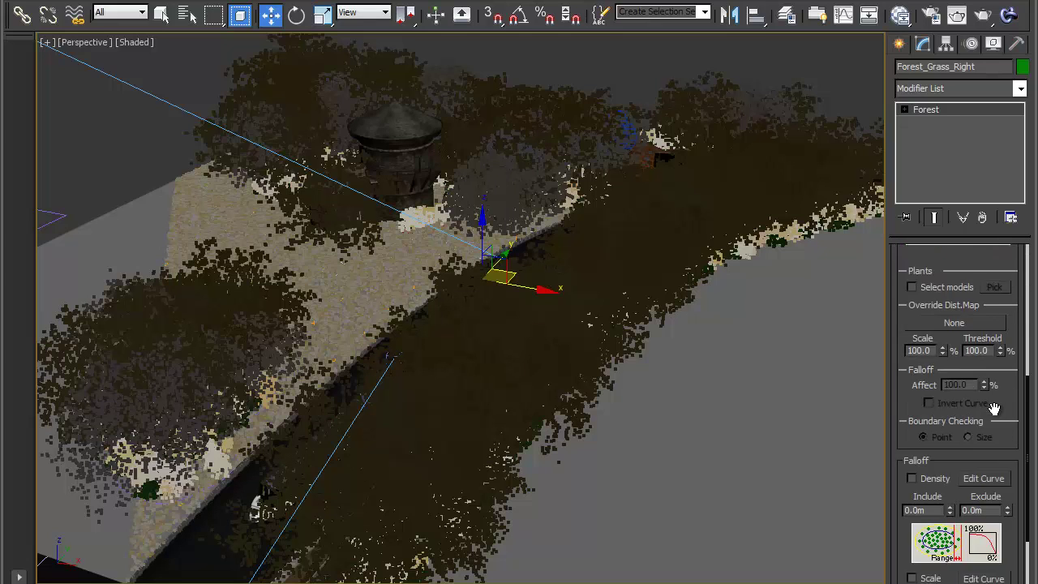
scroll(982, 489, up, 12)
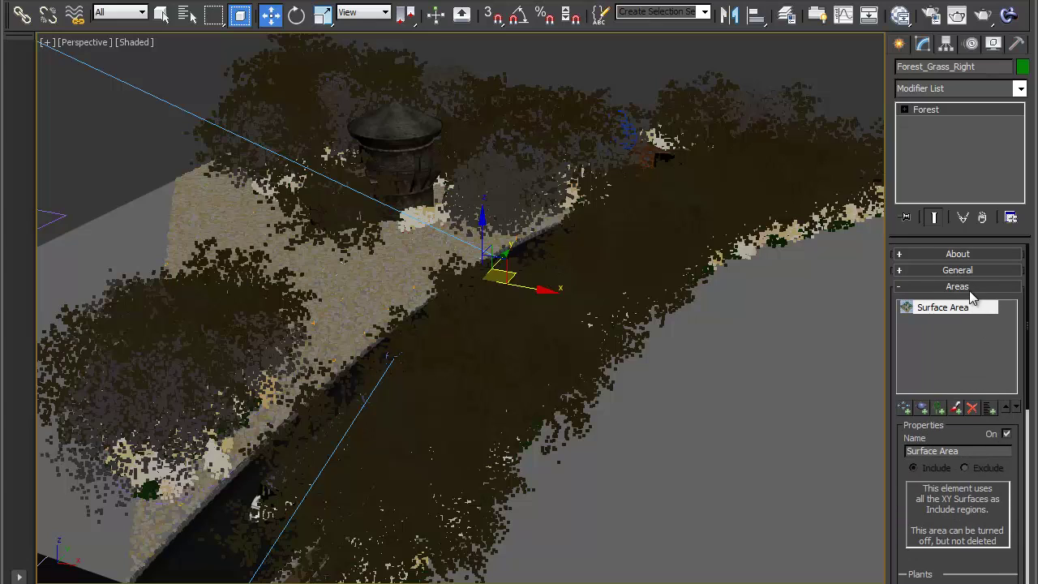
click(969, 288)
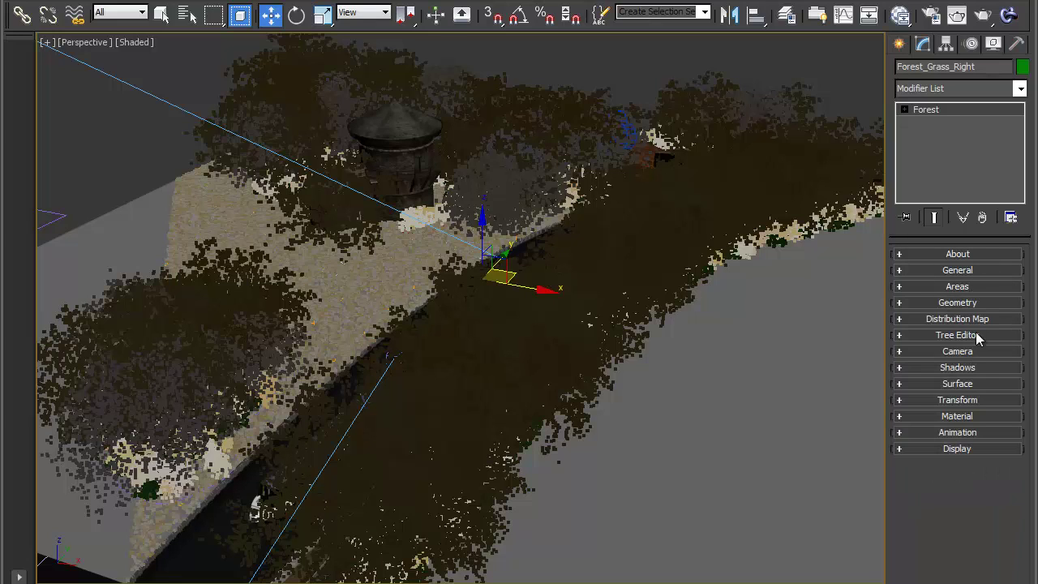
Replace Ground_left with Ground_Right as the scatter surface of Forest_Grass_Right
click(937, 382)
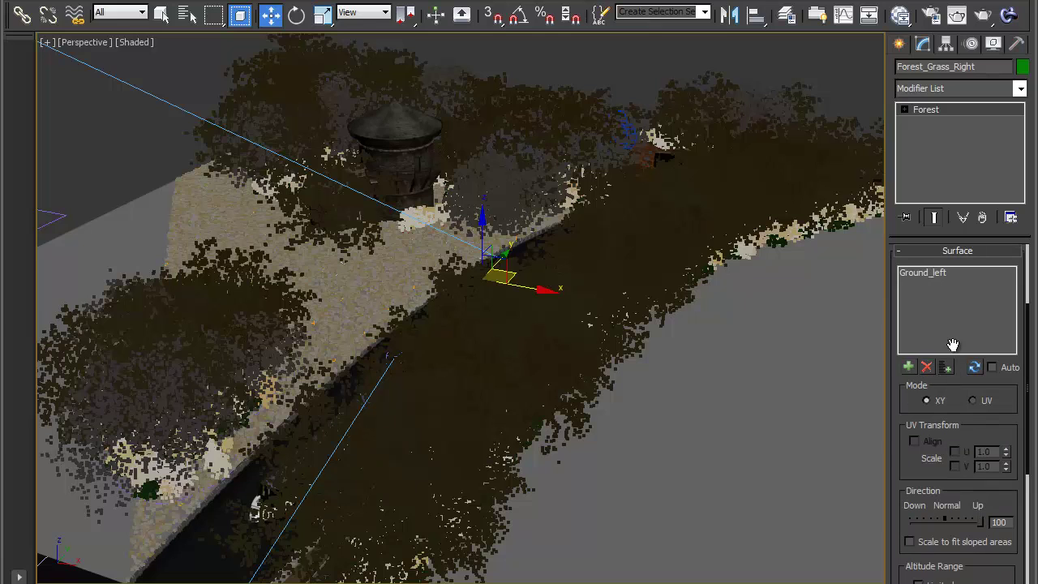
click(905, 273)
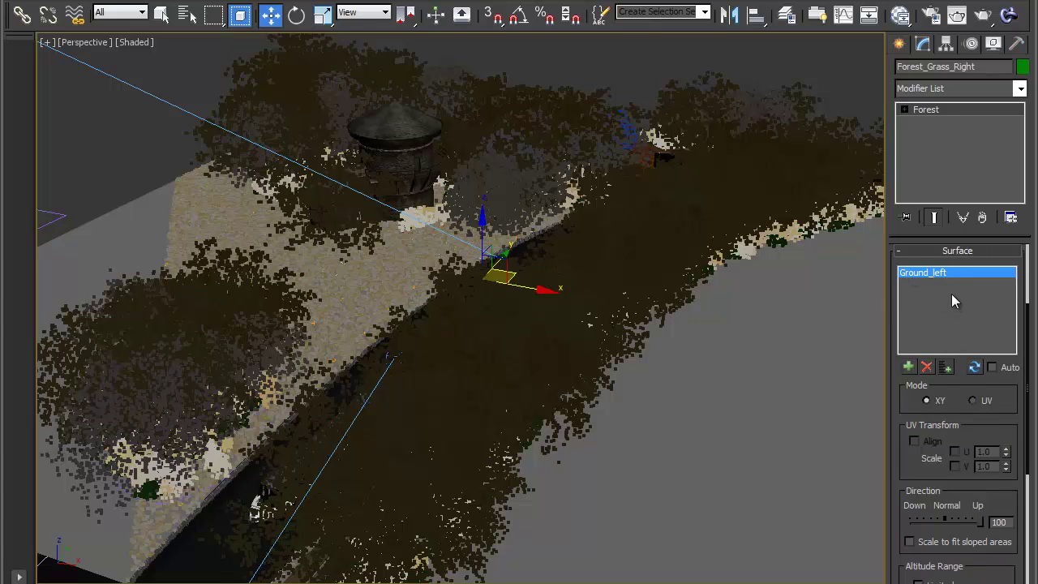
alt+middle_drag(663, 409, 542, 419)
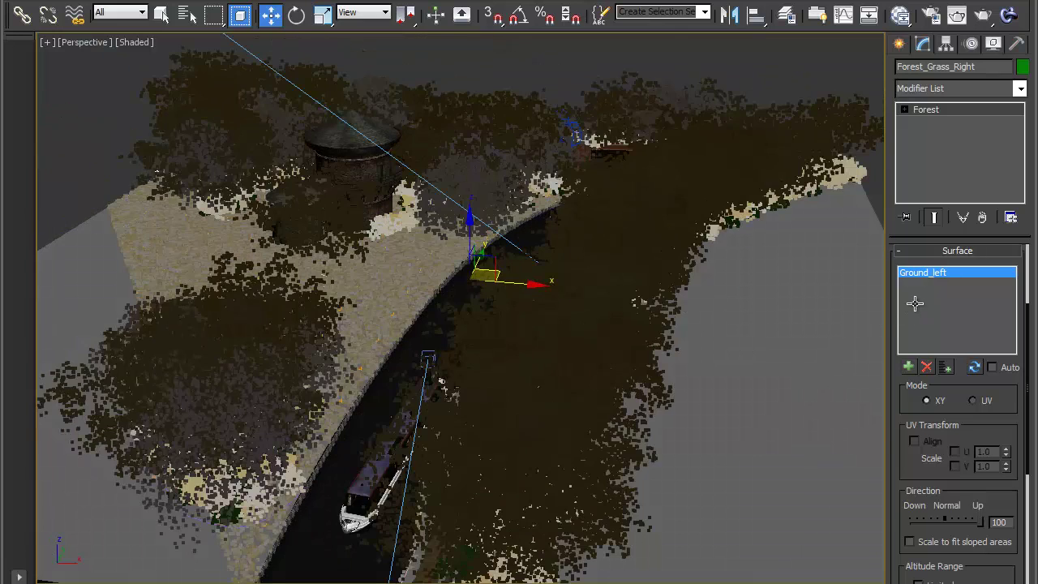
click(927, 369)
alt+middle_drag(510, 382, 670, 347)
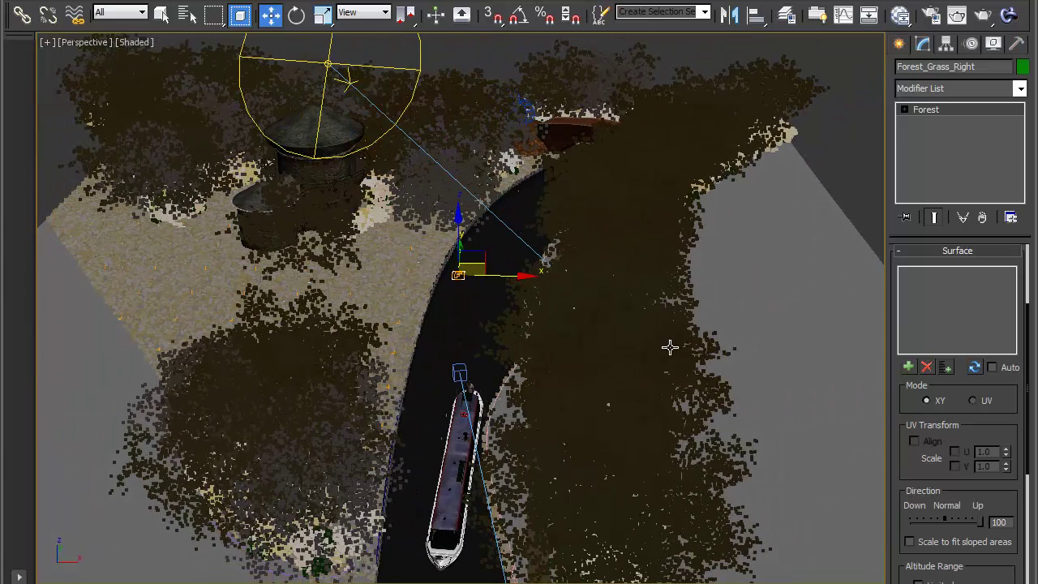
click(908, 369)
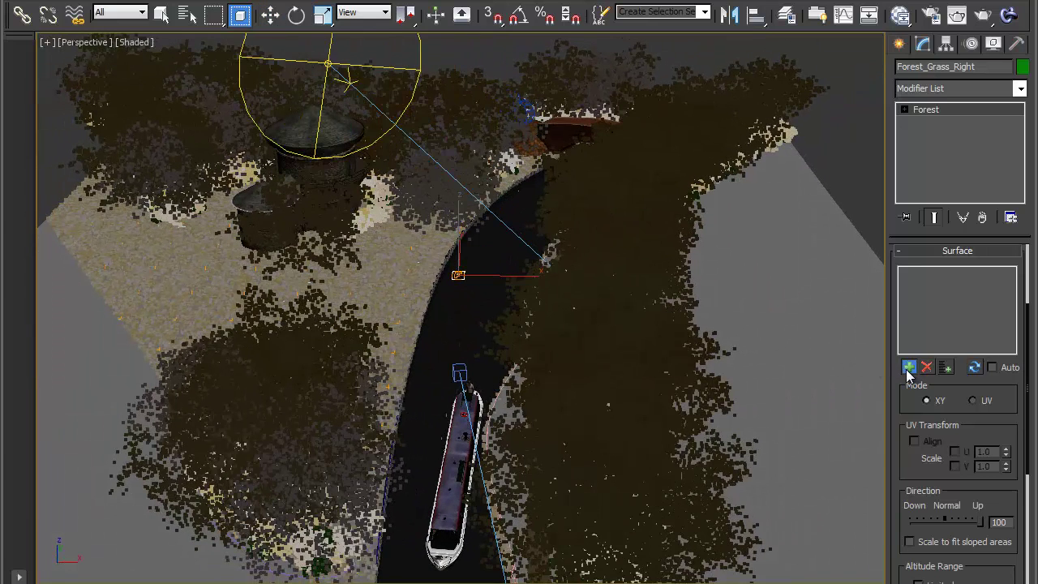
click(831, 329)
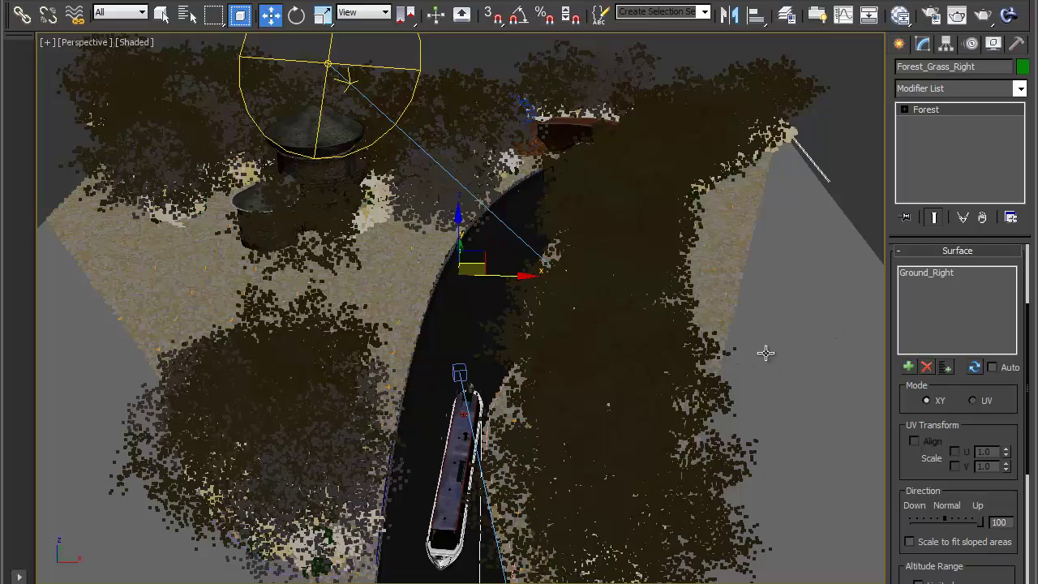
Inspect the new grass scatter on the right bank, closing in on the dirt path beside the canal
alt+middle_drag(766, 354, 819, 359)
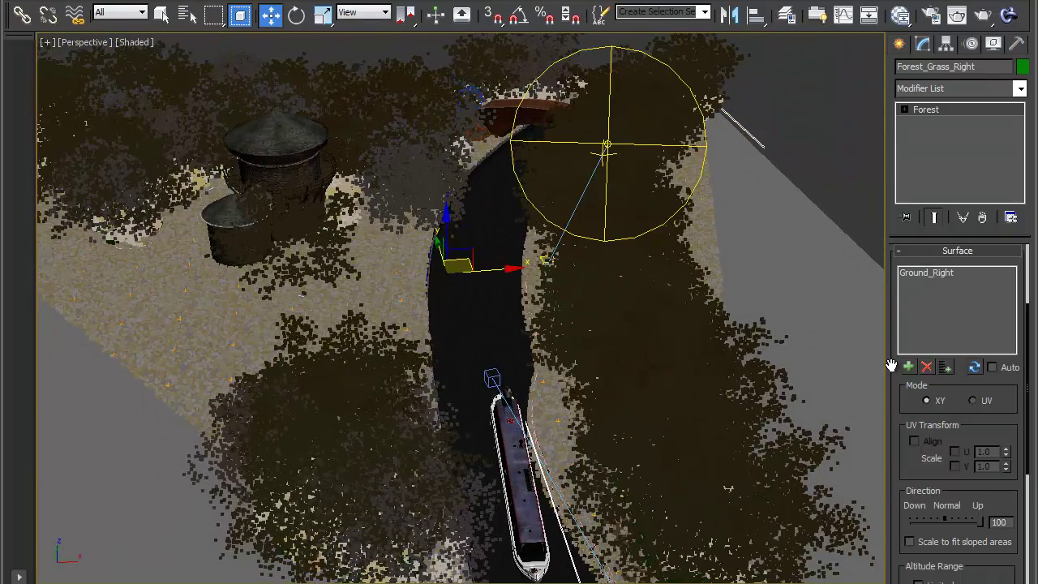
alt+middle_drag(690, 412, 778, 414)
scroll(779, 414, up, 4)
middle_drag(454, 383, 58, 197)
scroll(375, 365, up, 7)
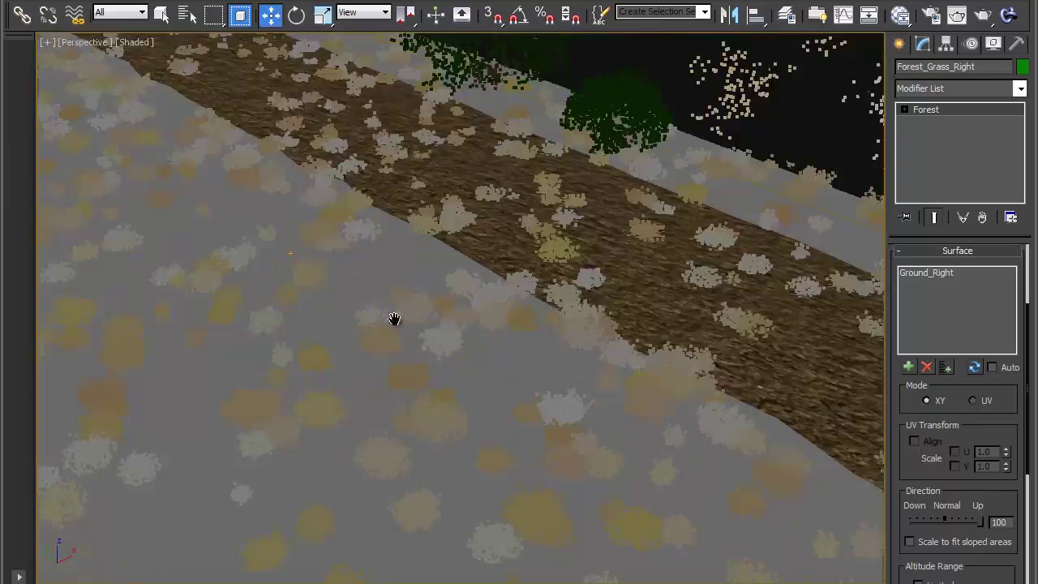
middle_drag(584, 302, 398, 307)
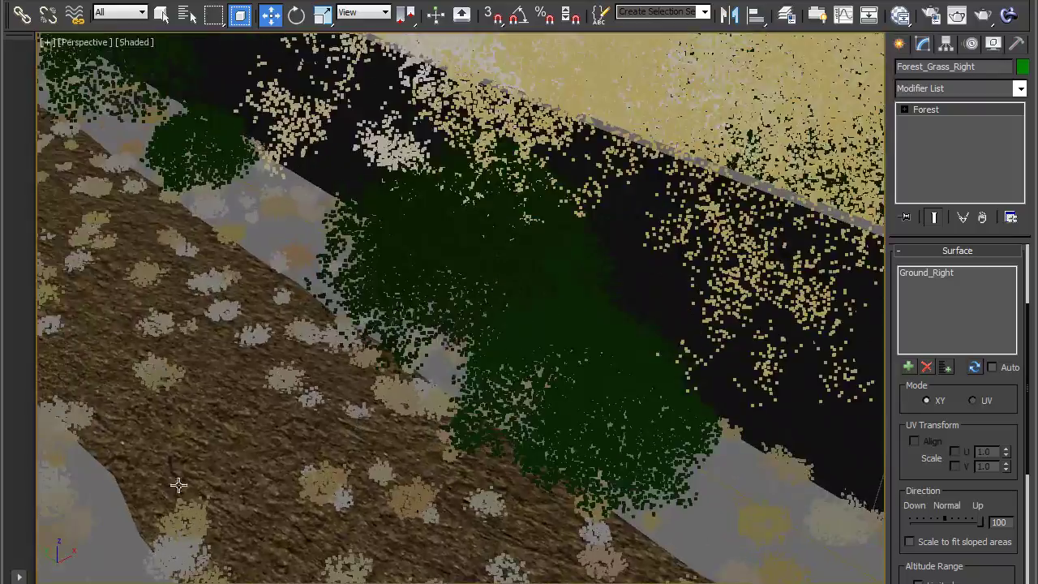
Examine the grass scattered over the dirt path on the right bank from several angles
middle_drag(120, 283, 135, 283)
scroll(134, 283, down, 8)
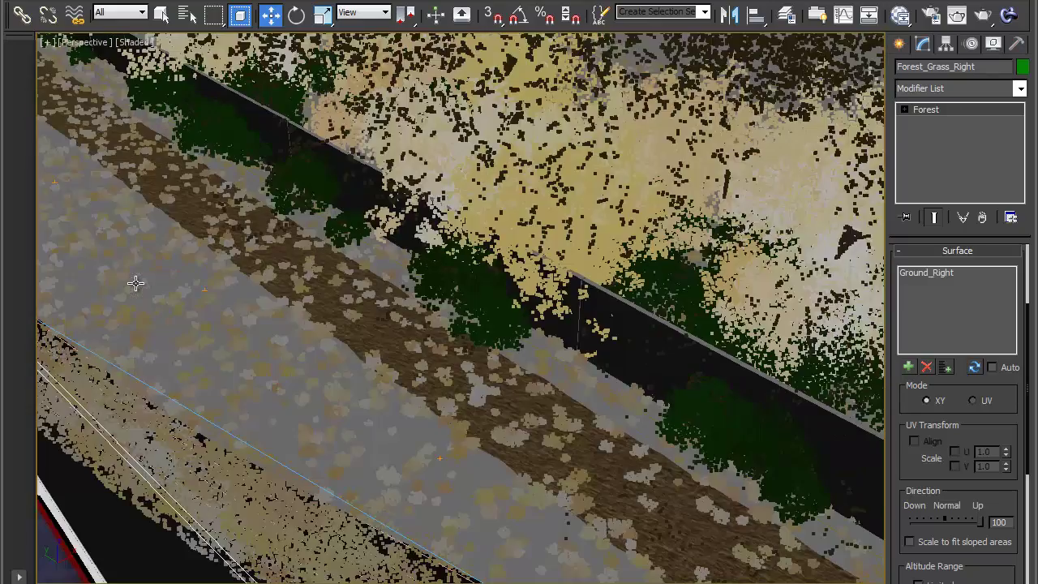
middle_drag(495, 408, 160, 199)
alt+middle_drag(407, 390, 271, 270)
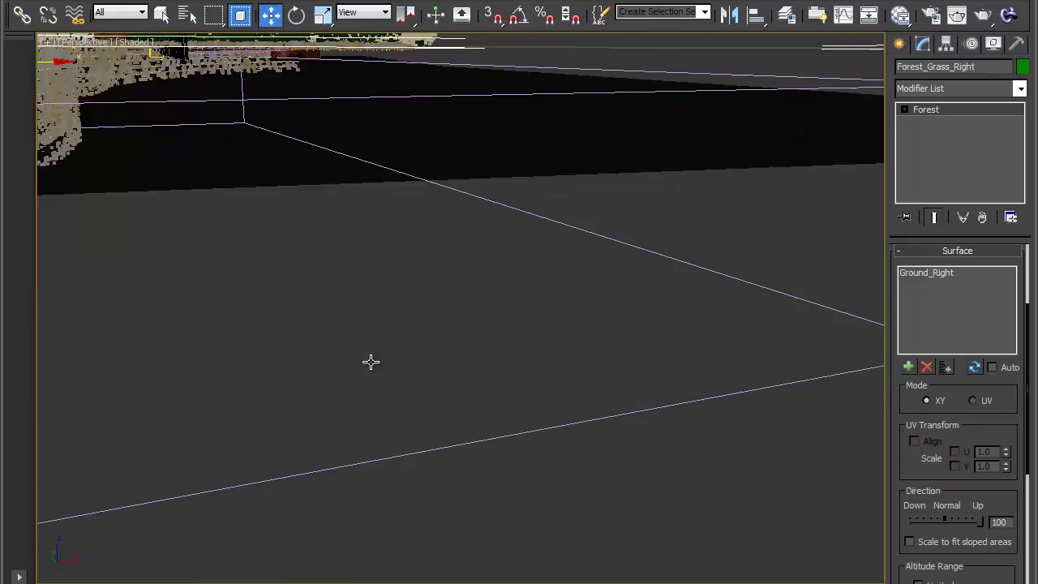
alt+middle_drag(370, 361, 453, 478)
scroll(329, 333, up, 6)
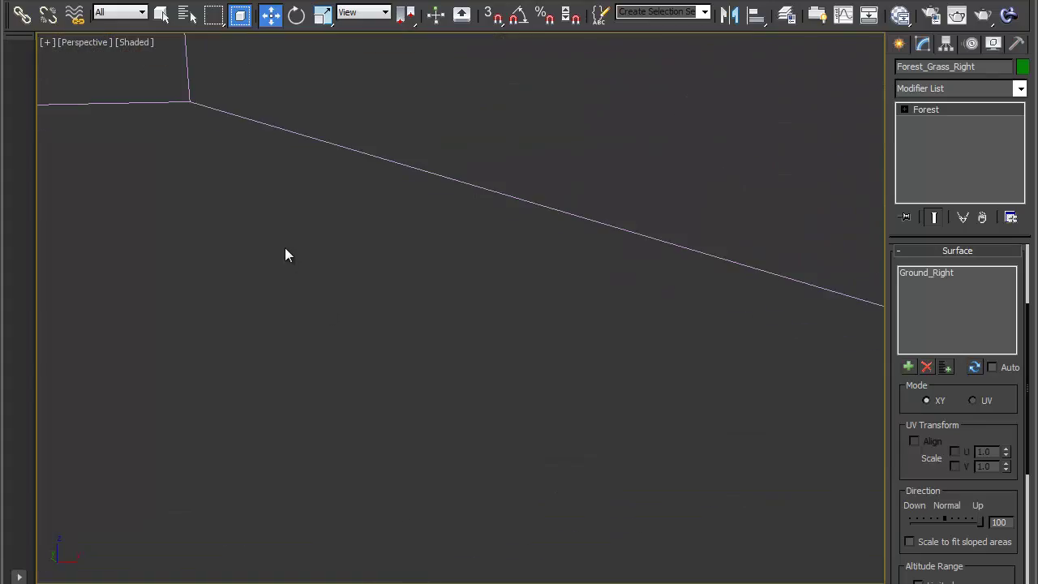
scroll(284, 246, down, 1)
middle_drag(261, 225, 236, 432)
alt+middle_drag(399, 352, 298, 350)
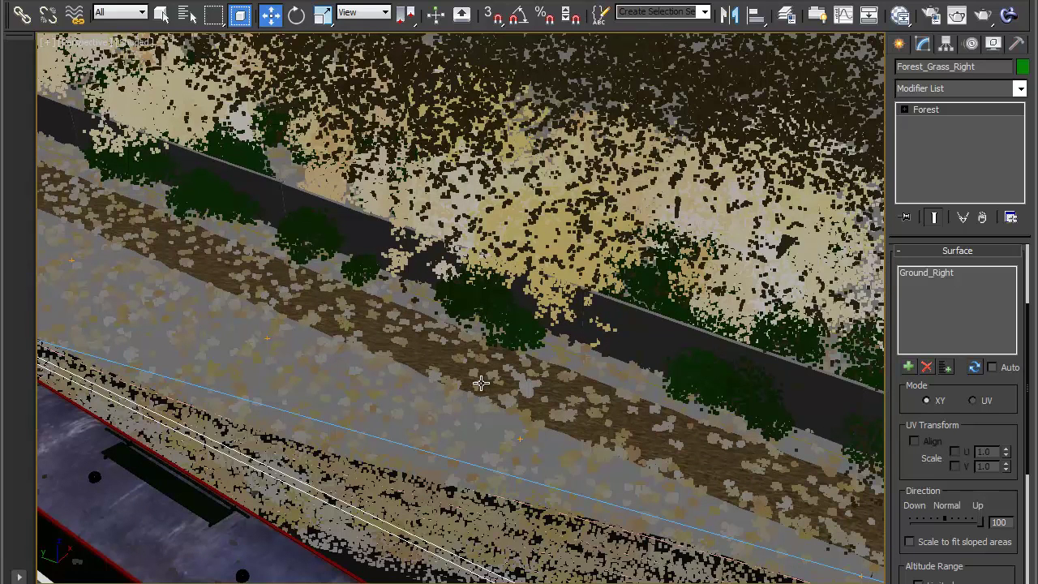
alt+middle_drag(400, 346, 382, 334)
alt+middle_drag(440, 362, 418, 356)
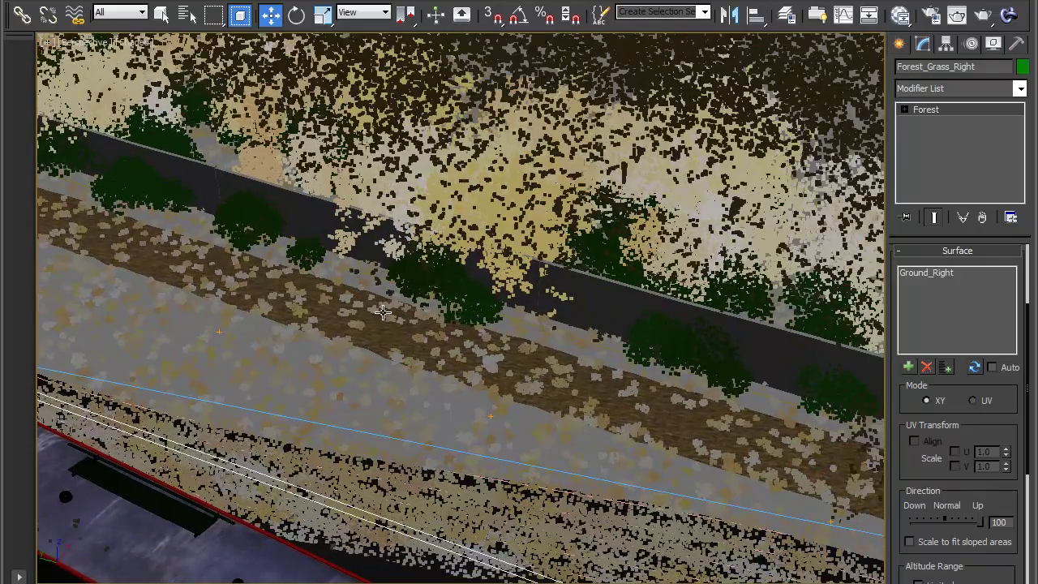
alt+middle_drag(540, 372, 393, 371)
mouse_move(660, 326)
middle_down()
mouse_move(709, 323)
mouse_move(722, 304)
mouse_move(649, 316)
middle_up()
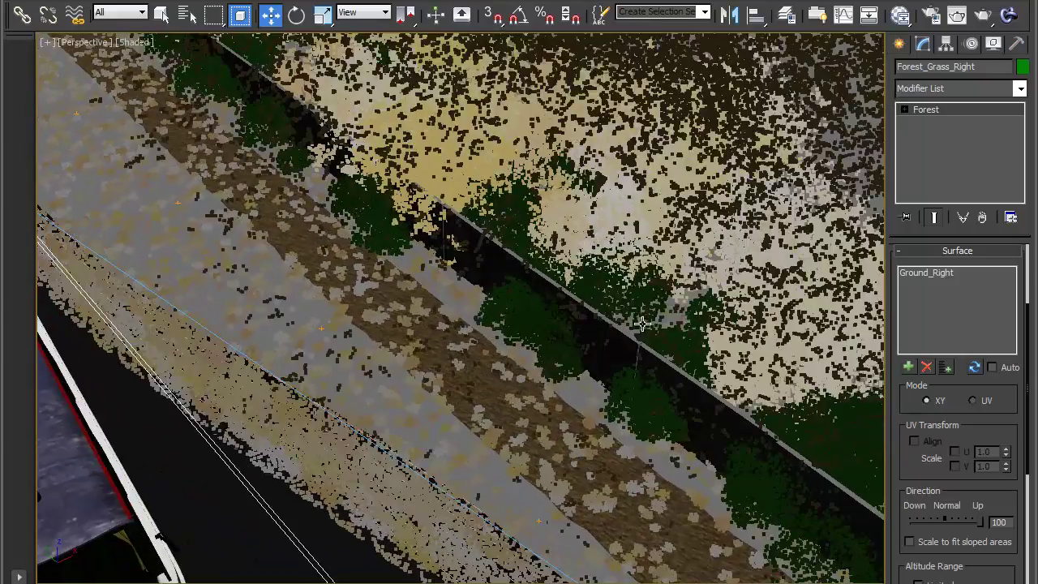
Add a paint area to Forest_Grass_Right and set it to Exclude
click(983, 247)
click(958, 286)
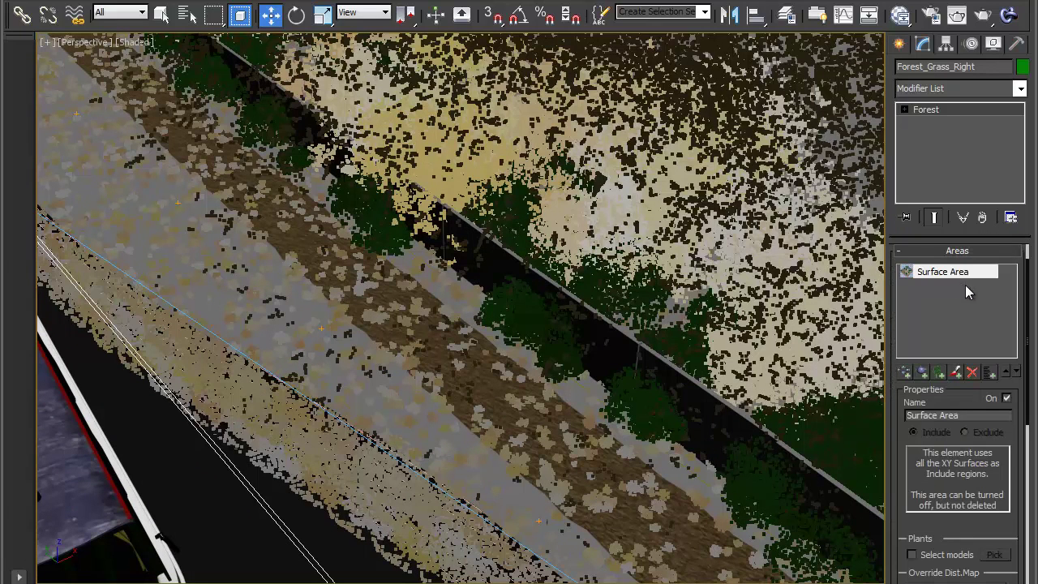
click(955, 373)
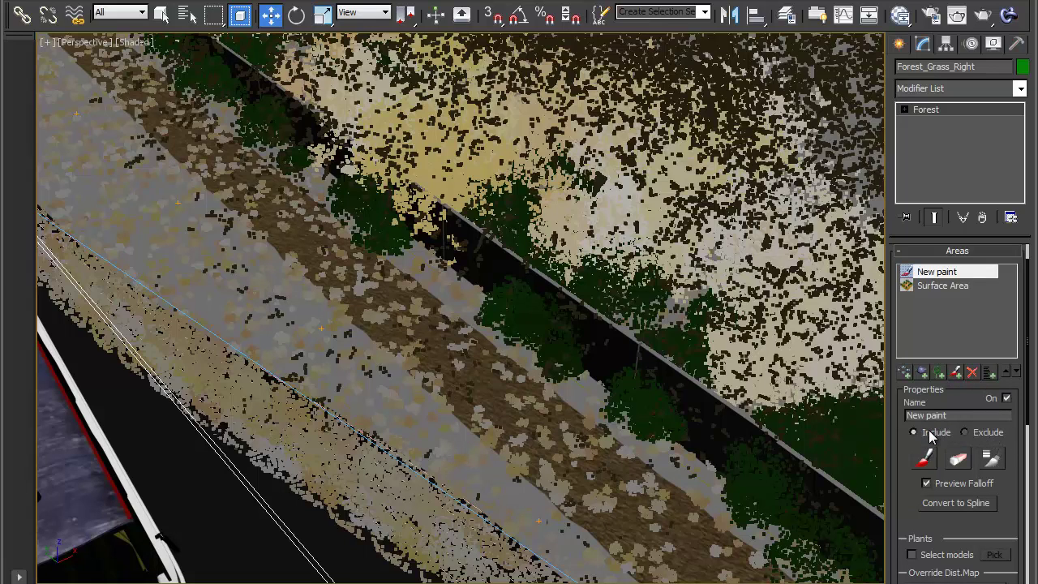
click(990, 436)
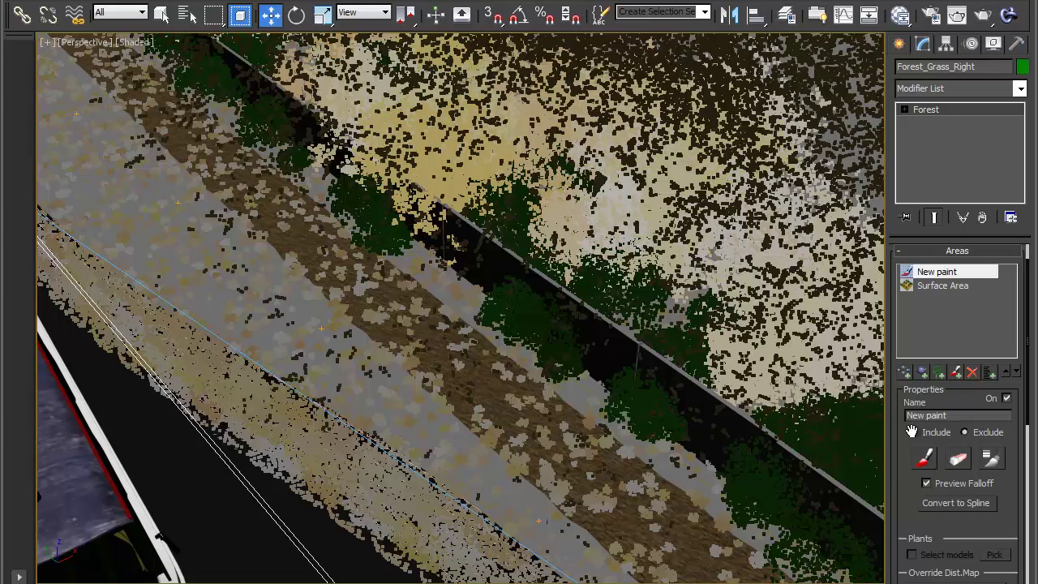
Paint the exclusion area over the middle stretch of the dirt path to clear its grass
click(924, 460)
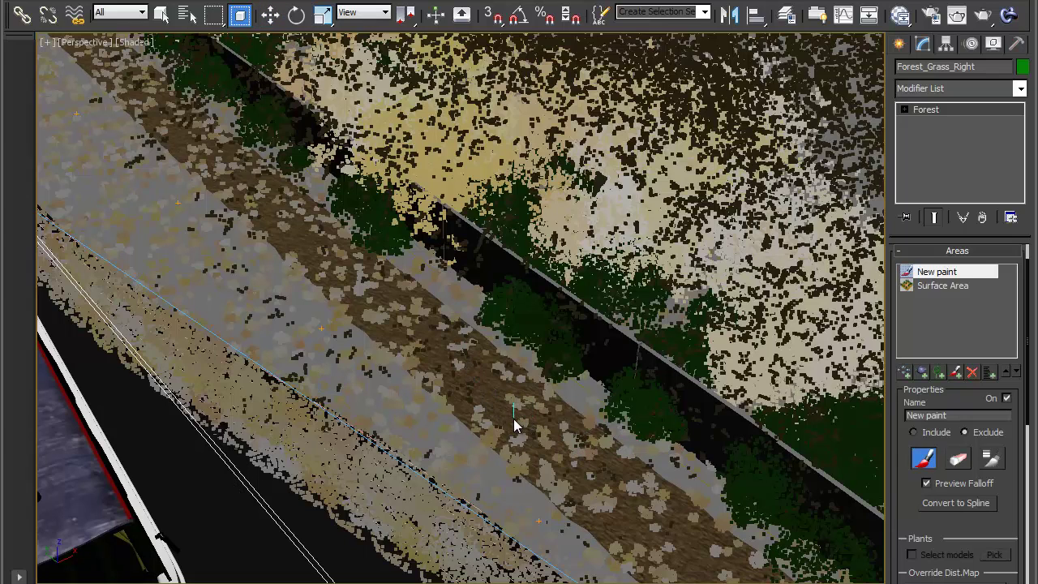
drag(459, 364, 520, 385)
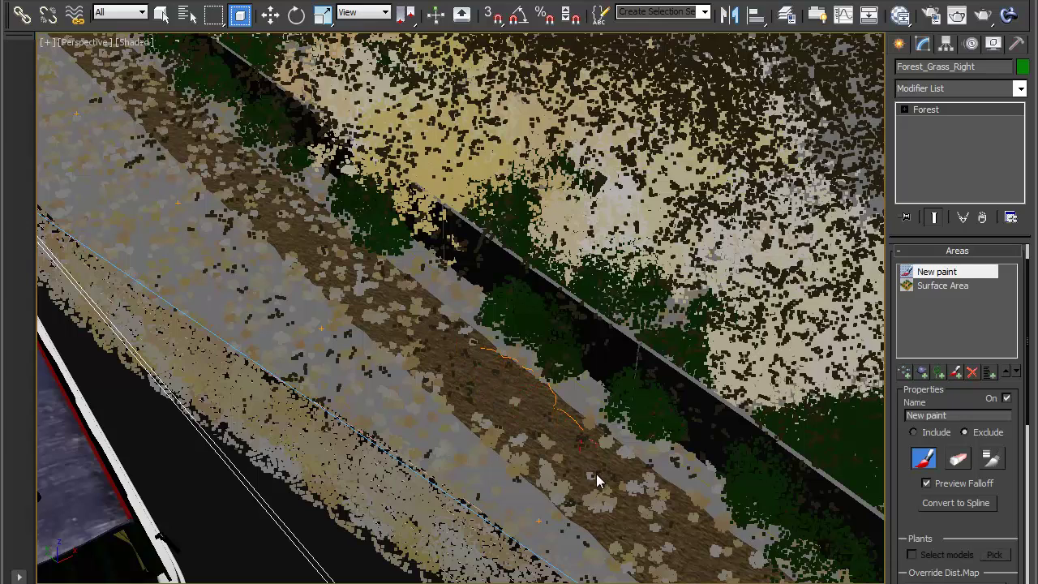
drag(548, 457, 588, 492)
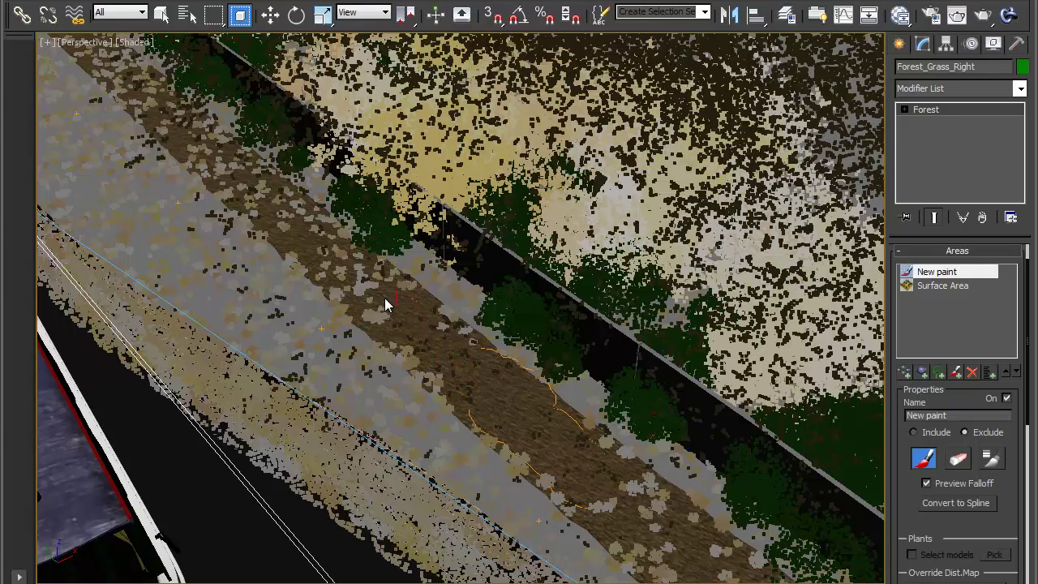
drag(393, 344, 447, 392)
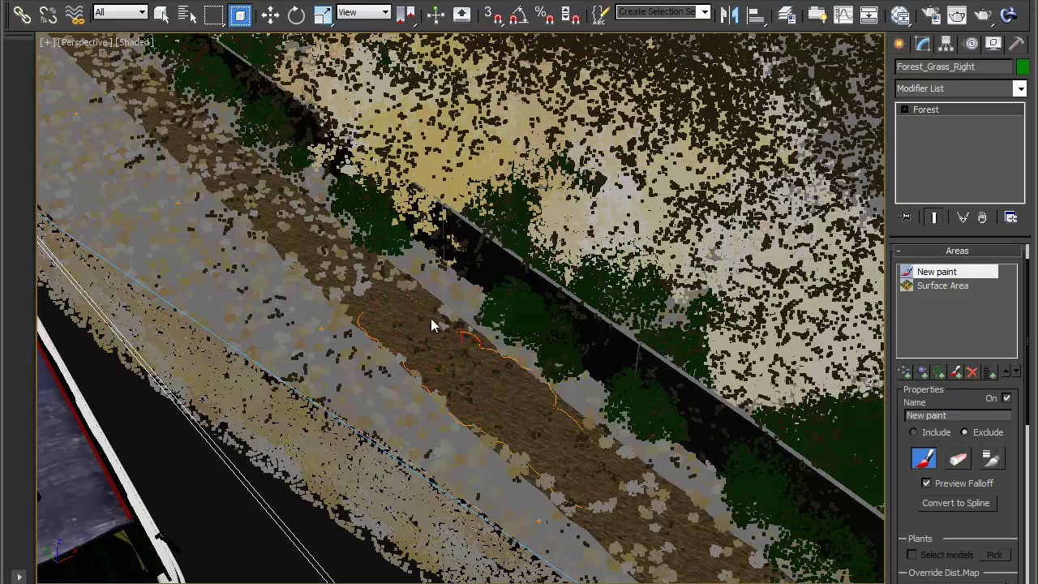
mouse_move(423, 316)
mouse_down()
mouse_move(364, 270)
mouse_move(403, 300)
mouse_move(378, 278)
mouse_move(359, 319)
mouse_move(483, 410)
mouse_up()
Extend the painted exclusion along the path's next stretch, covering both edges of the dirt
mouse_move(486, 395)
alt+middle_down()
mouse_move(557, 430)
mouse_move(702, 396)
mouse_move(382, 329)
alt+middle_up()
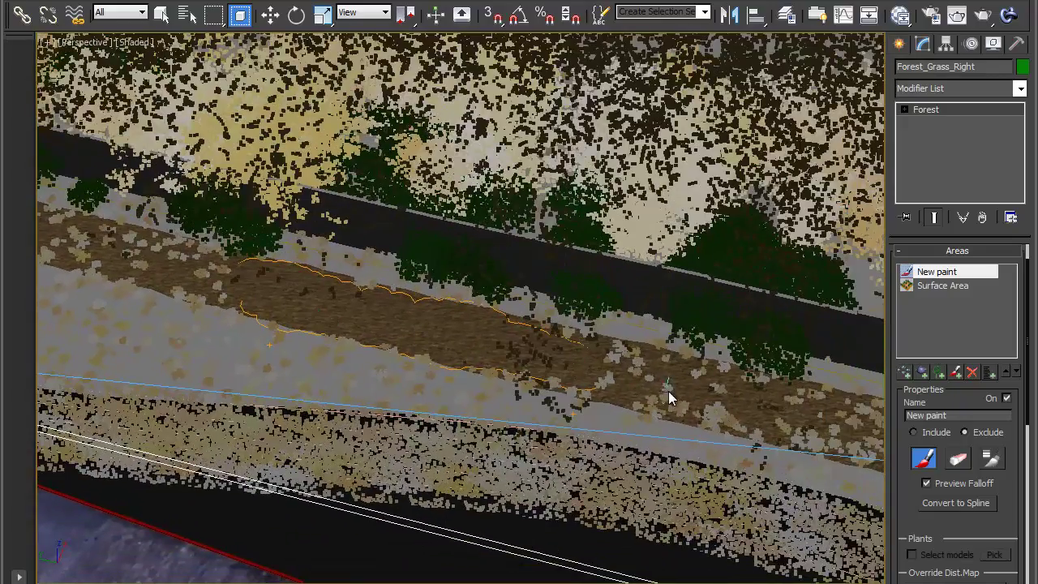
drag(669, 394, 620, 387)
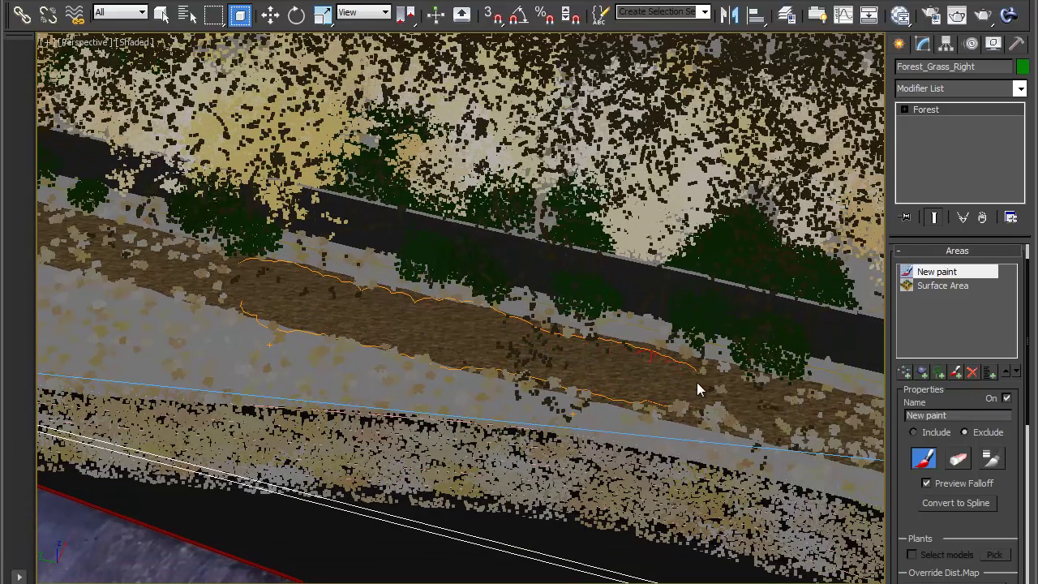
drag(857, 418, 675, 394)
mouse_move(840, 431)
mouse_down()
mouse_move(816, 441)
mouse_move(625, 396)
mouse_up()
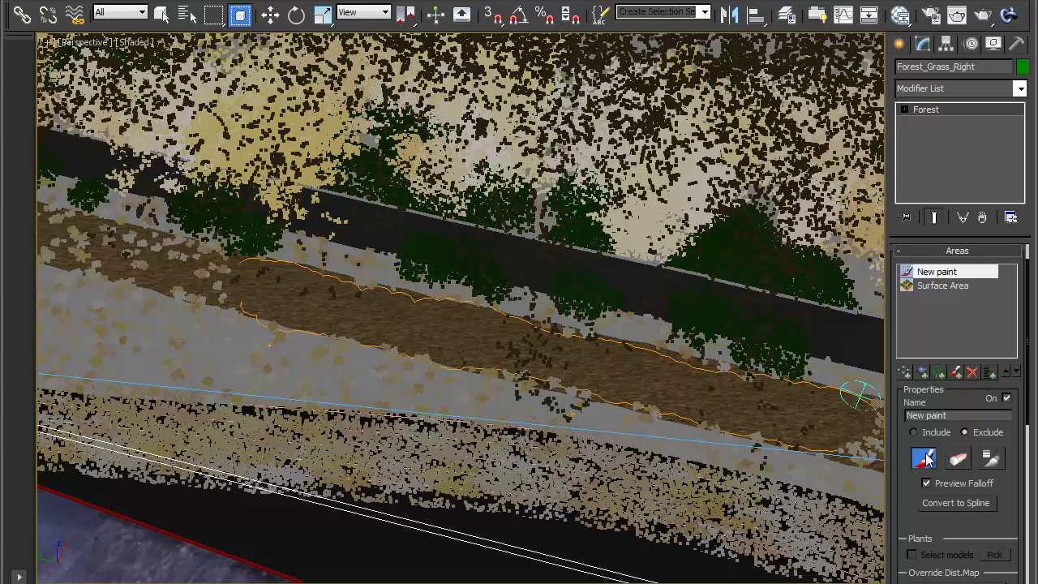
Erase a small part of the exclusion at the path's canal-side edge and paint it back in
click(961, 460)
mouse_move(438, 359)
mouse_down()
mouse_move(452, 347)
mouse_move(464, 371)
mouse_move(403, 349)
mouse_up()
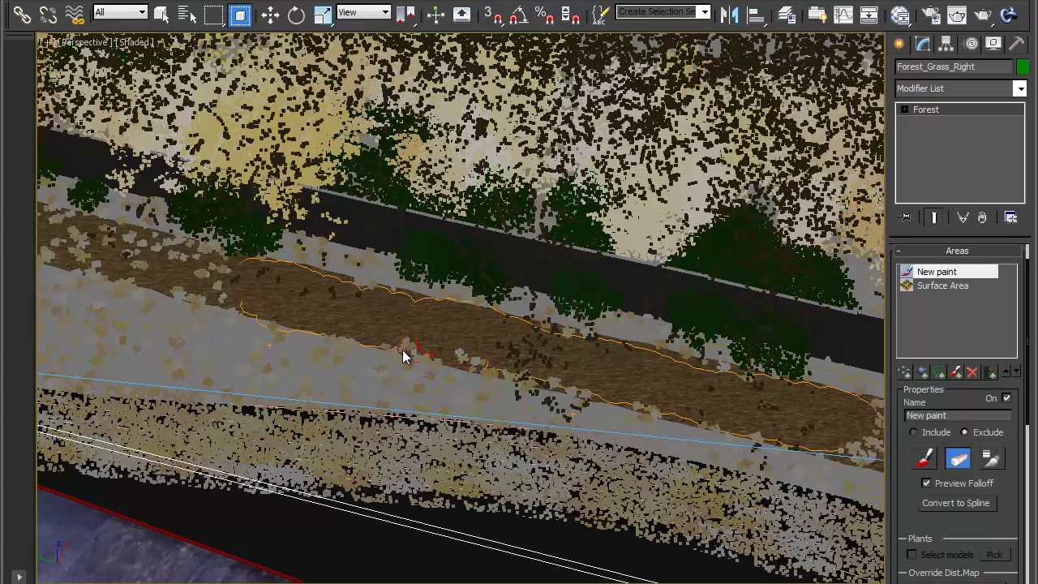
click(924, 459)
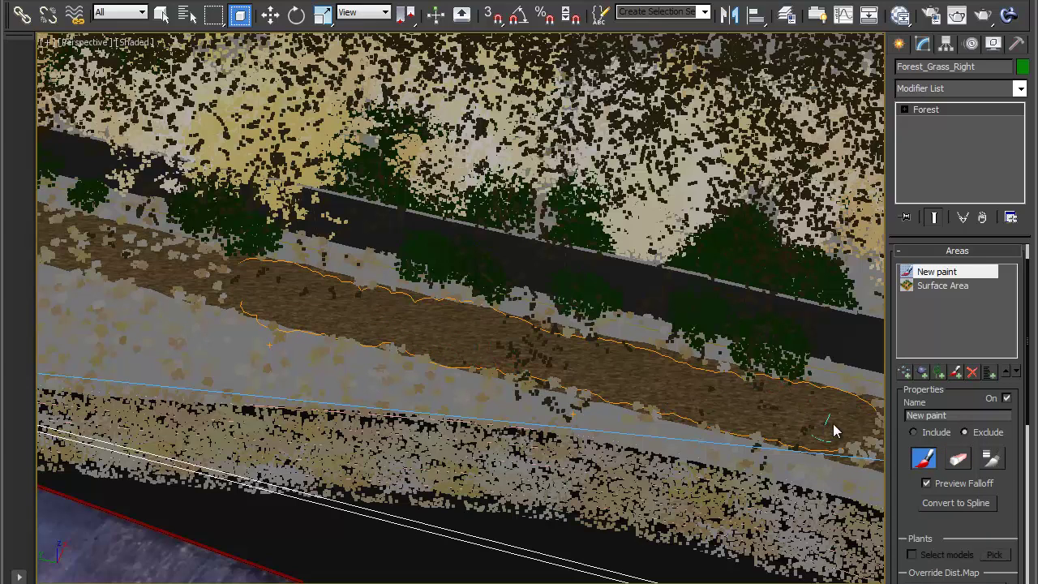
Enlarge the exclusion brush by raising its maximum size in the Painter Options
click(994, 459)
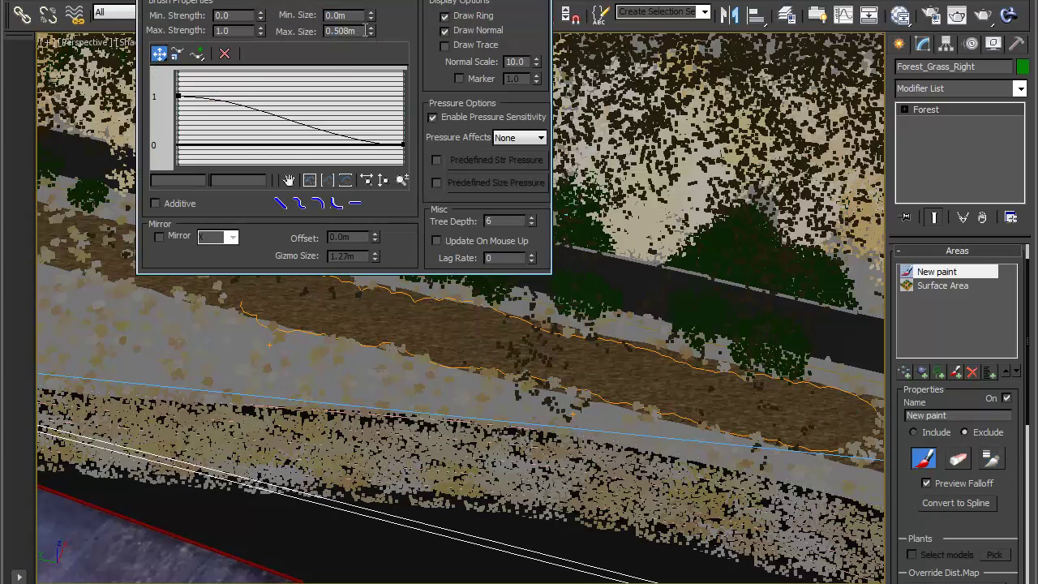
drag(369, 31, 369, 20)
drag(402, 0, 409, 28)
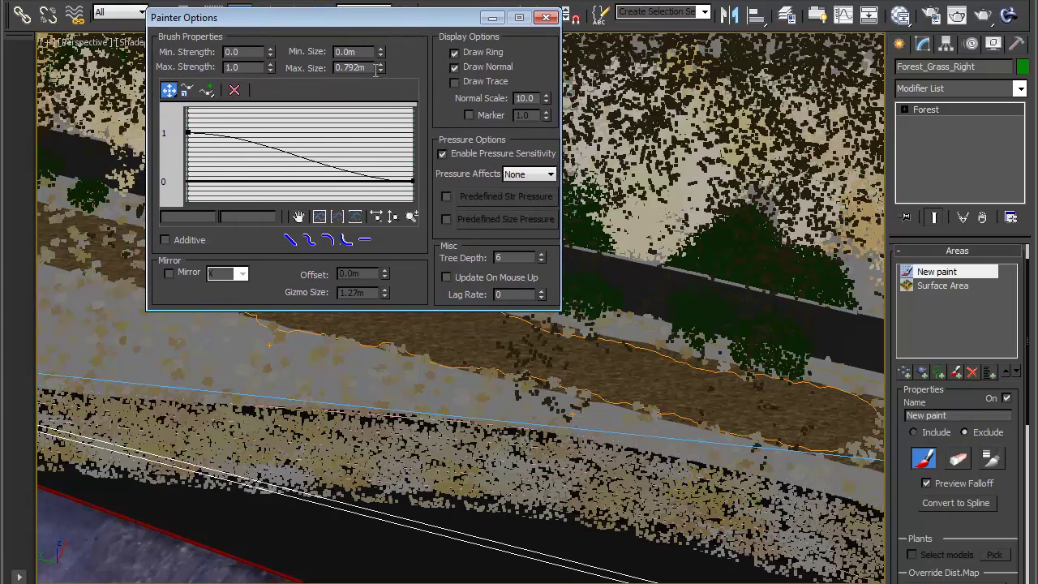
drag(384, 69, 384, 65)
click(544, 18)
Paint the exclusion over the remaining stretches of the dirt path in both directions and finish painting
middle_drag(708, 426, 514, 383)
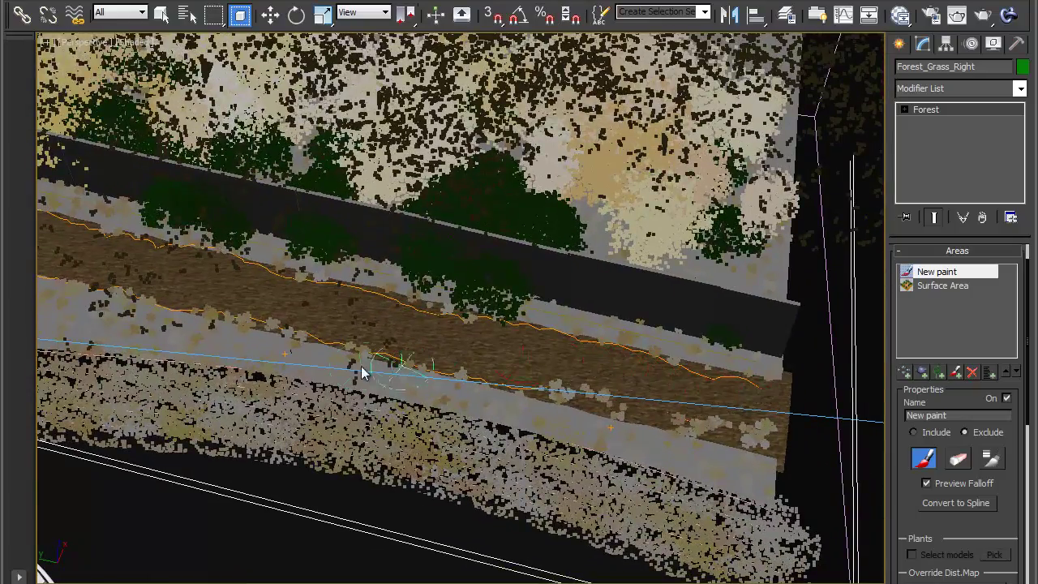
middle_drag(435, 381, 1033, 493)
middle_drag(841, 448, 709, 458)
mouse_move(686, 381)
mouse_down()
mouse_move(598, 352)
mouse_move(764, 386)
mouse_move(733, 394)
mouse_up()
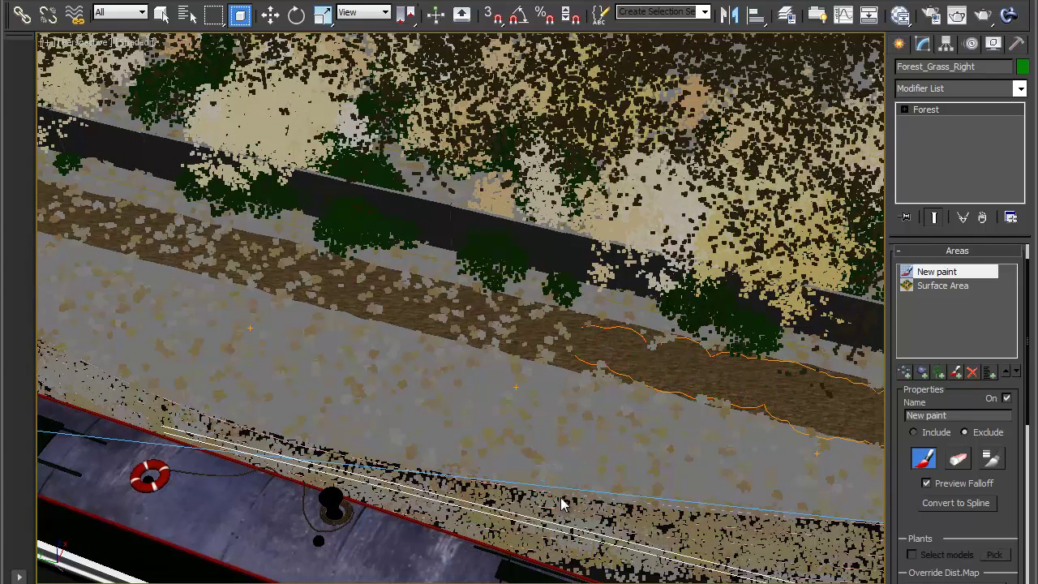
mouse_move(571, 498)
mouse_down()
mouse_move(690, 521)
mouse_move(669, 549)
mouse_up()
mouse_move(670, 549)
middle_down()
mouse_move(606, 477)
mouse_move(533, 468)
middle_up()
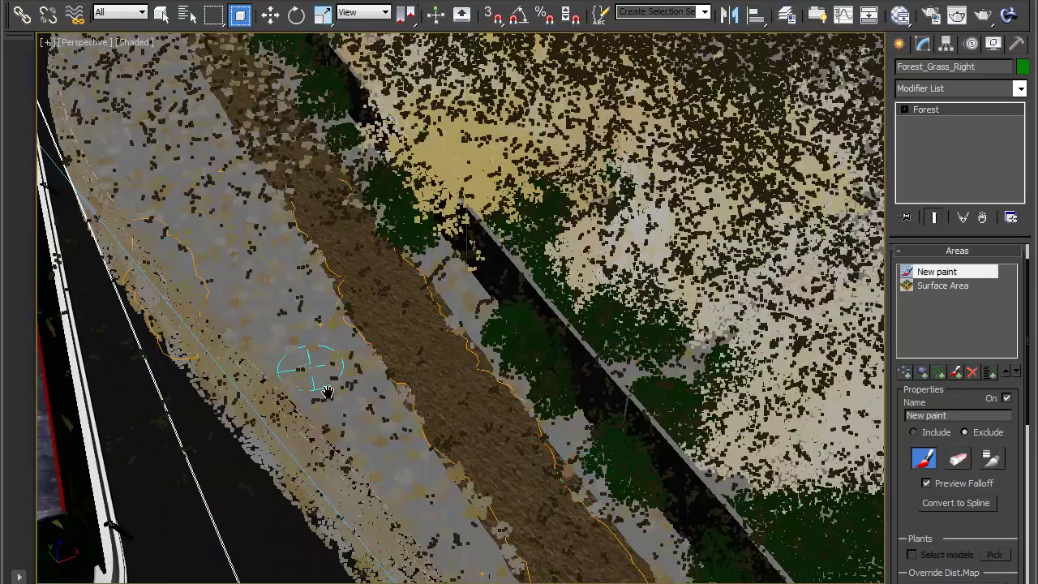
alt+middle_drag(332, 398, 389, 410)
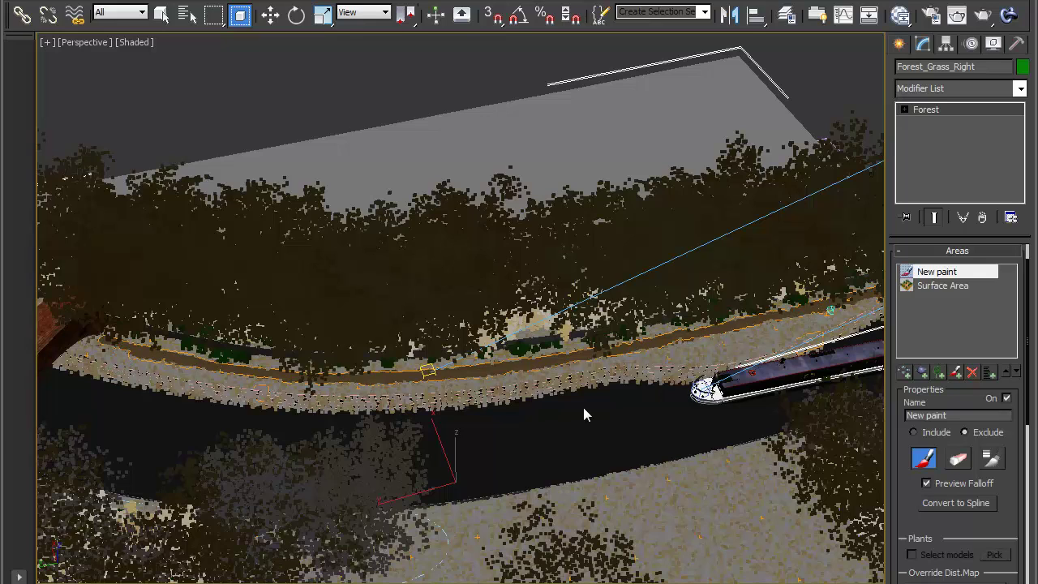
click(922, 461)
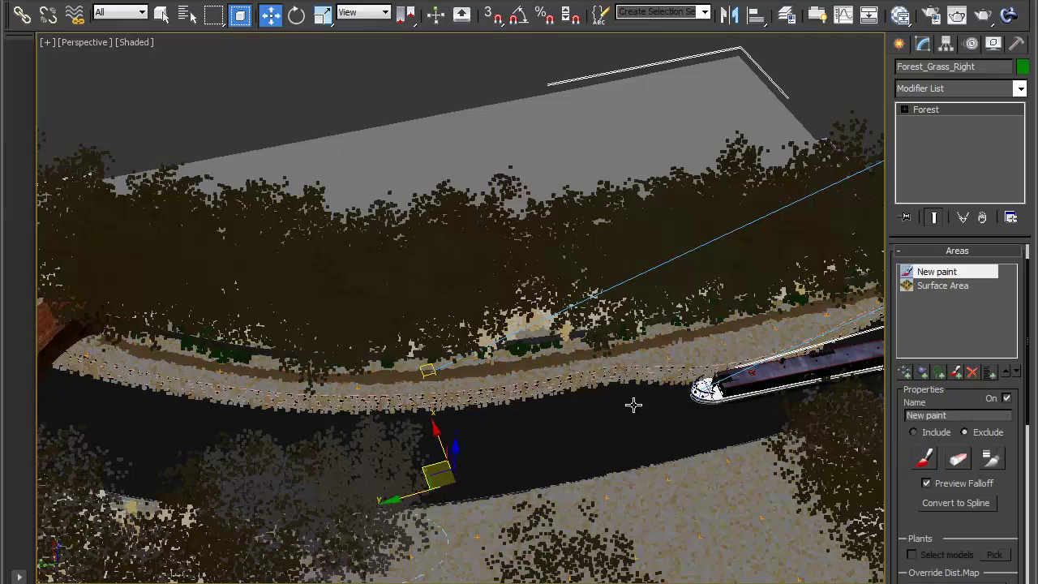
Create a new Forest Pro object on the right bank's ground surface with Limit to visibility enabled
alt+middle_drag(573, 414, 472, 312)
scroll(459, 369, up, 6)
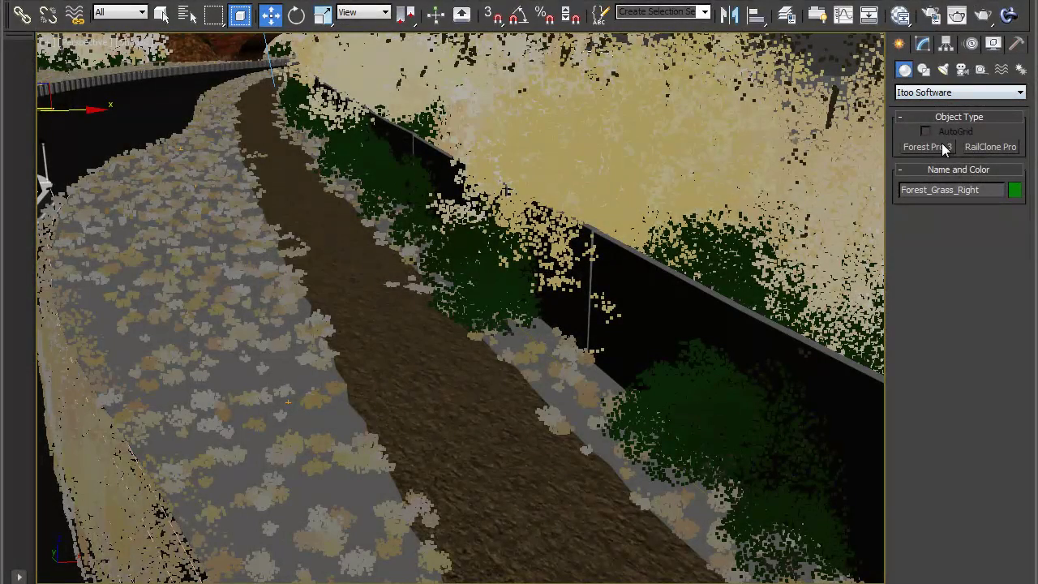
click(943, 147)
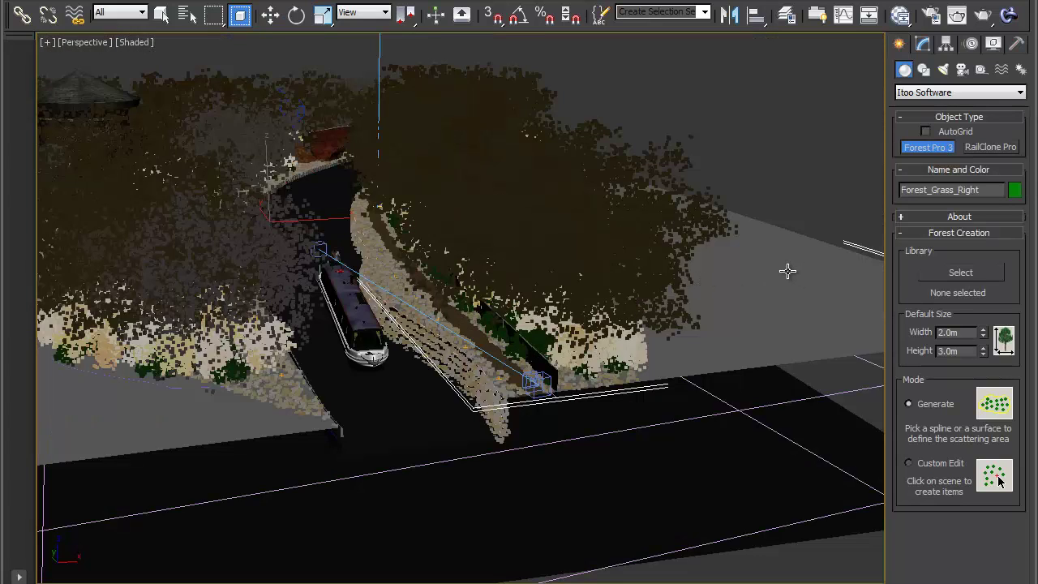
click(829, 293)
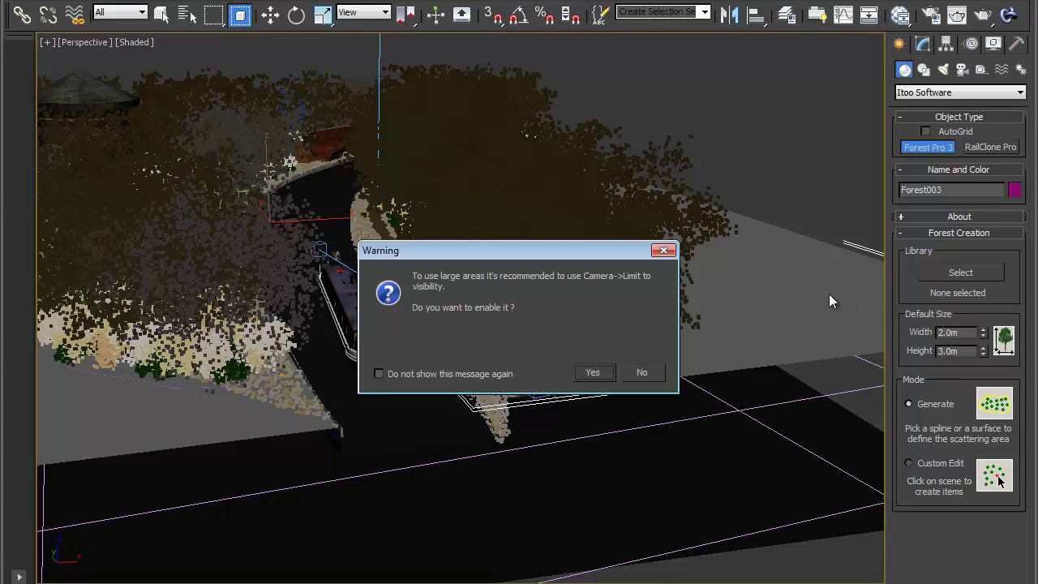
click(592, 372)
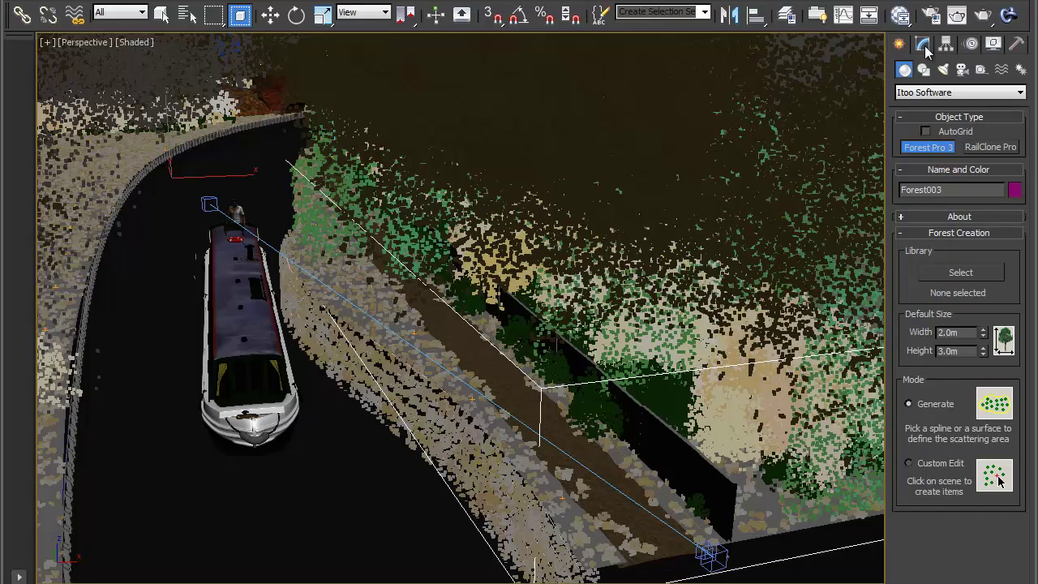
Add flower01, flower02 and flower03 together to the new forest's geometry list
click(923, 43)
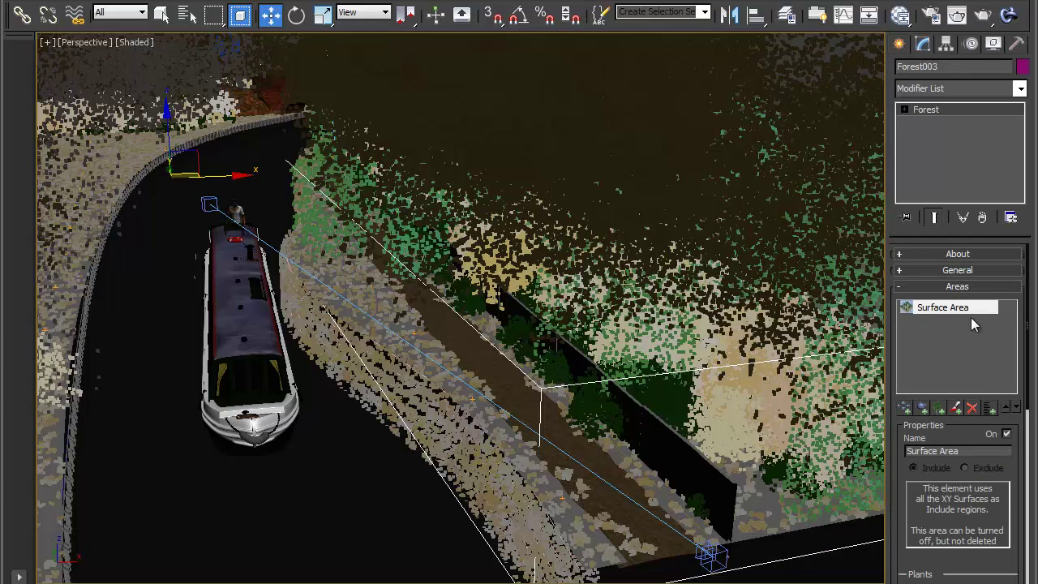
click(964, 287)
click(947, 304)
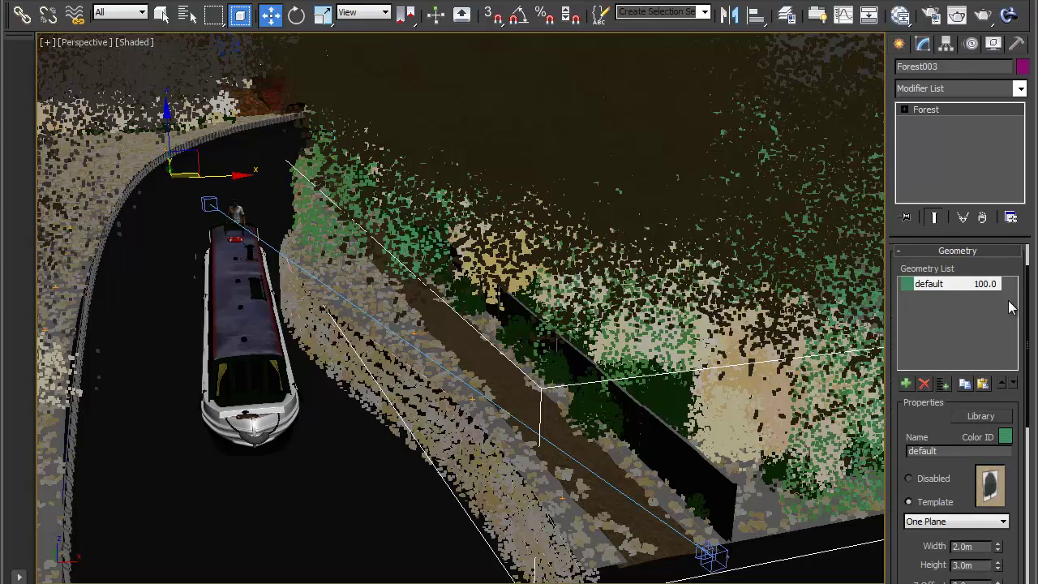
click(943, 386)
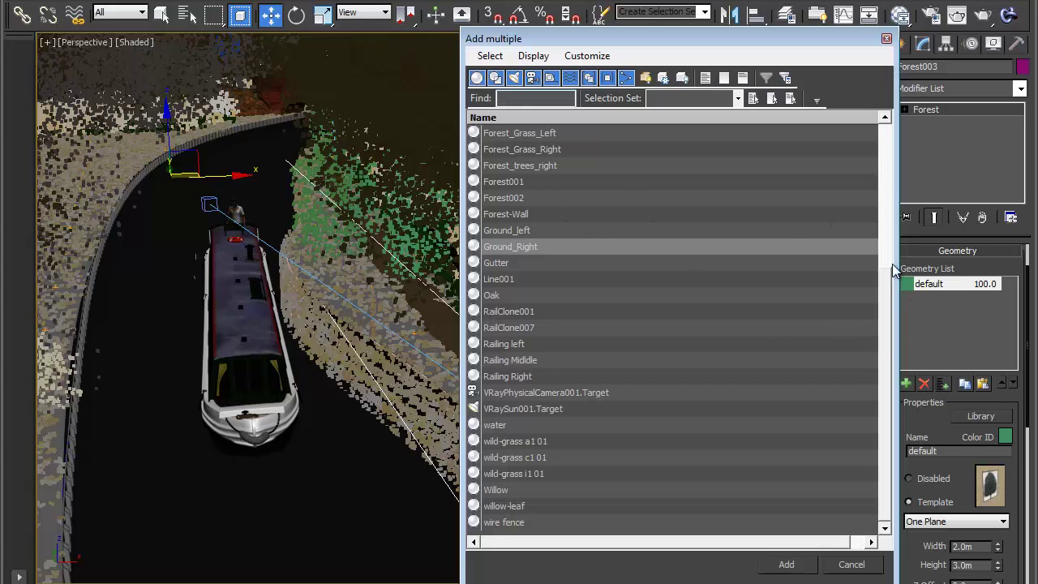
drag(883, 335, 896, 249)
drag(533, 197, 533, 215)
ctrl+click(535, 233)
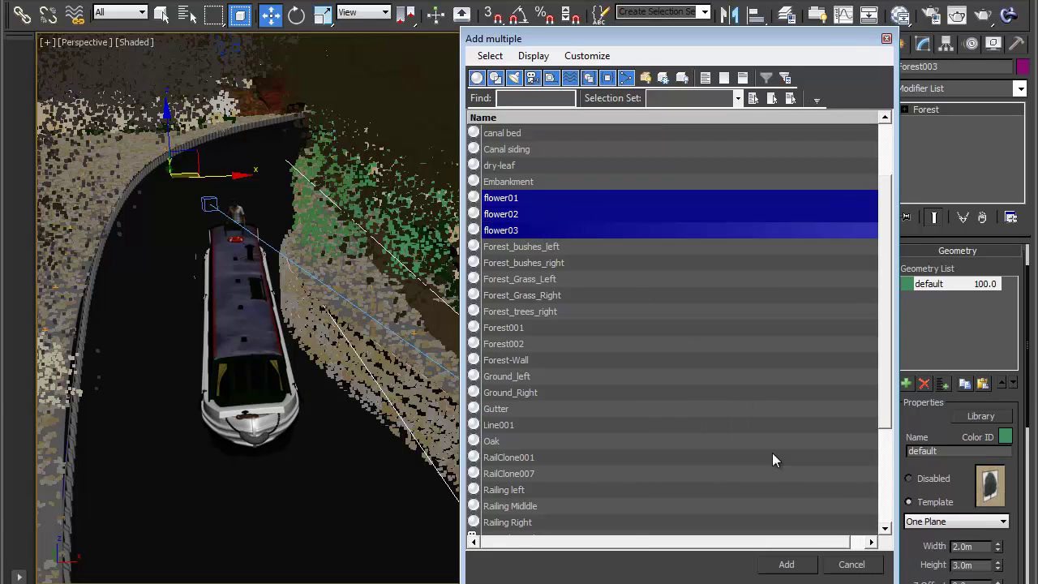
click(782, 562)
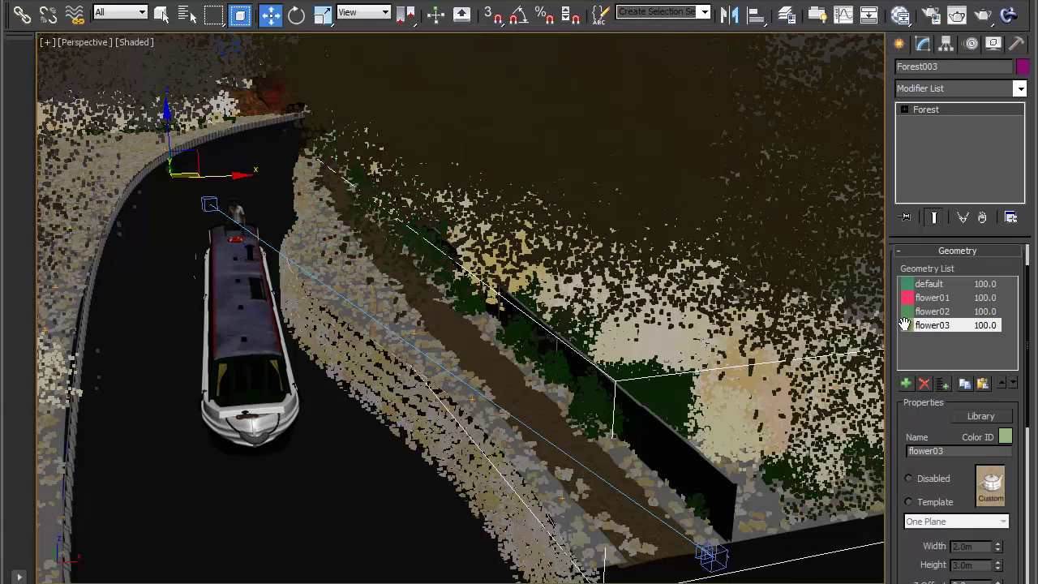
Remove the default entry from the flower forest's geometry list
click(947, 286)
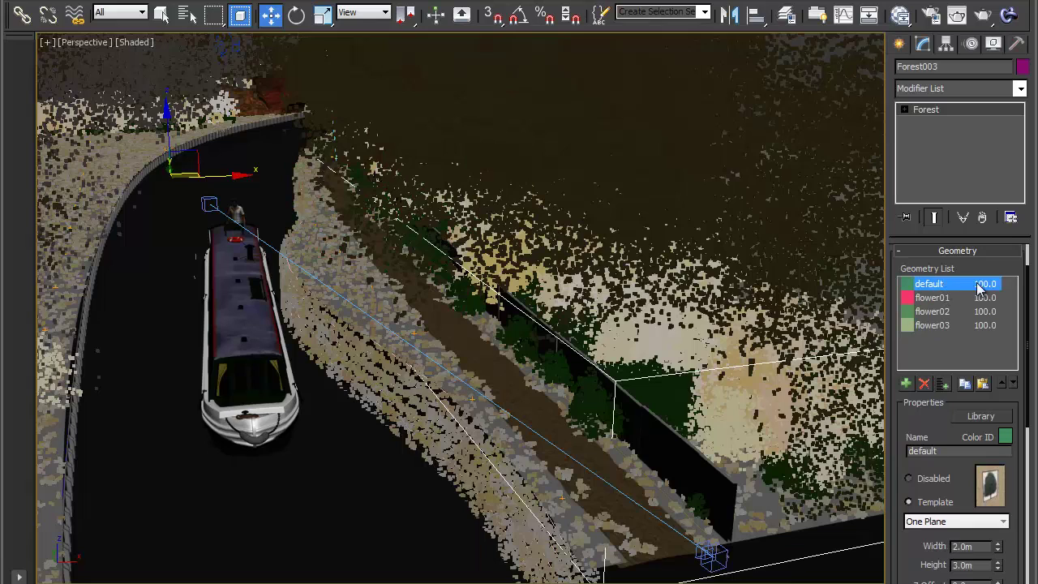
click(925, 384)
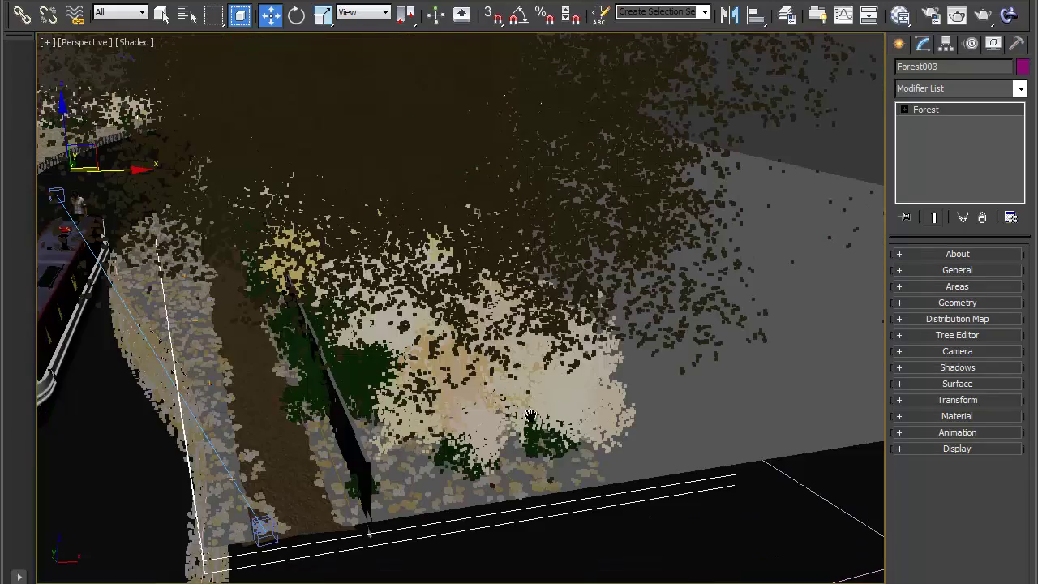
middle_drag(555, 412, 608, 409)
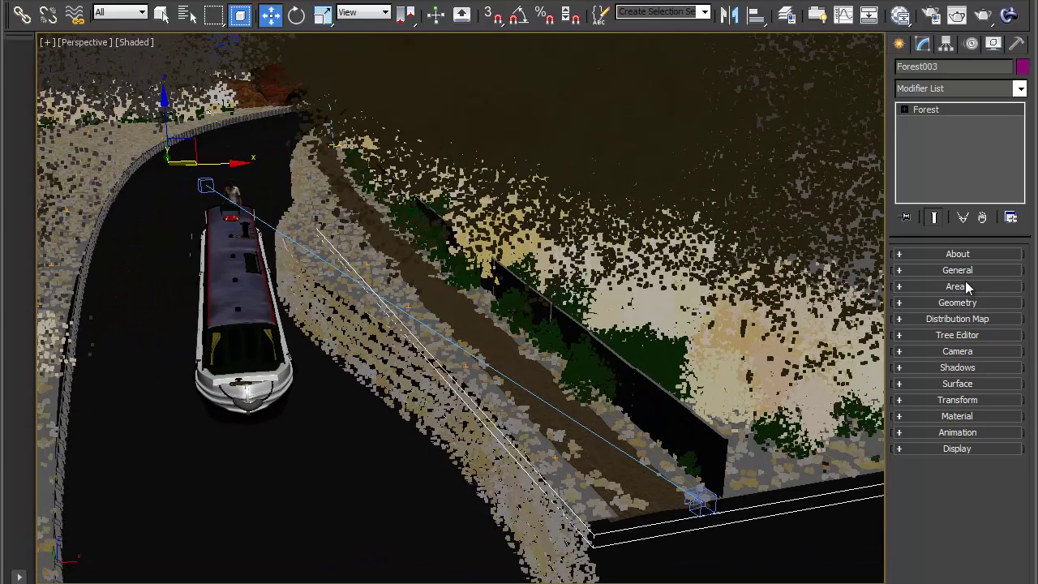
Set the flower forest's distribution map to Dense and its X density units to 9.5 m
click(973, 319)
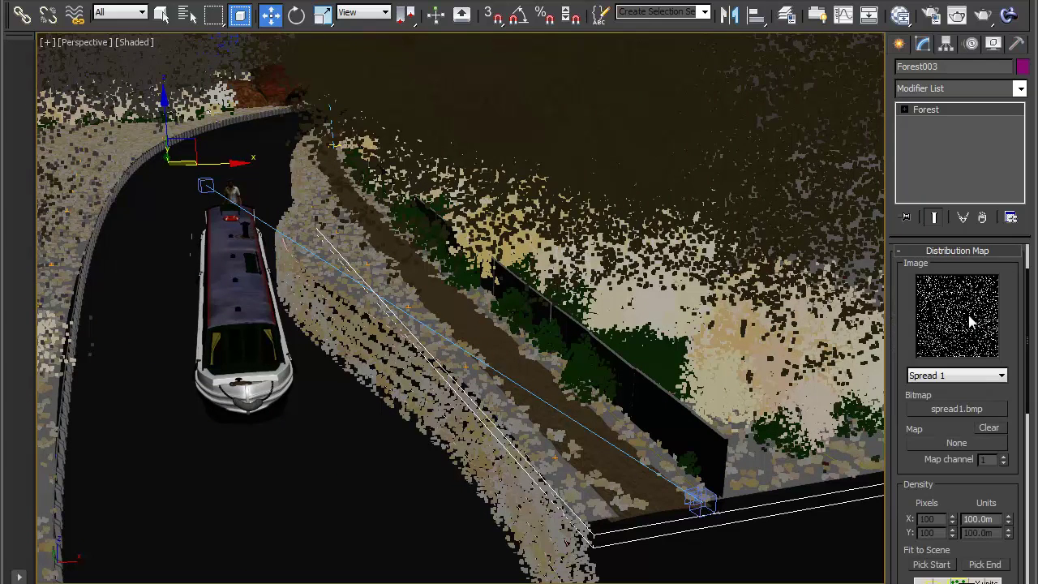
click(952, 375)
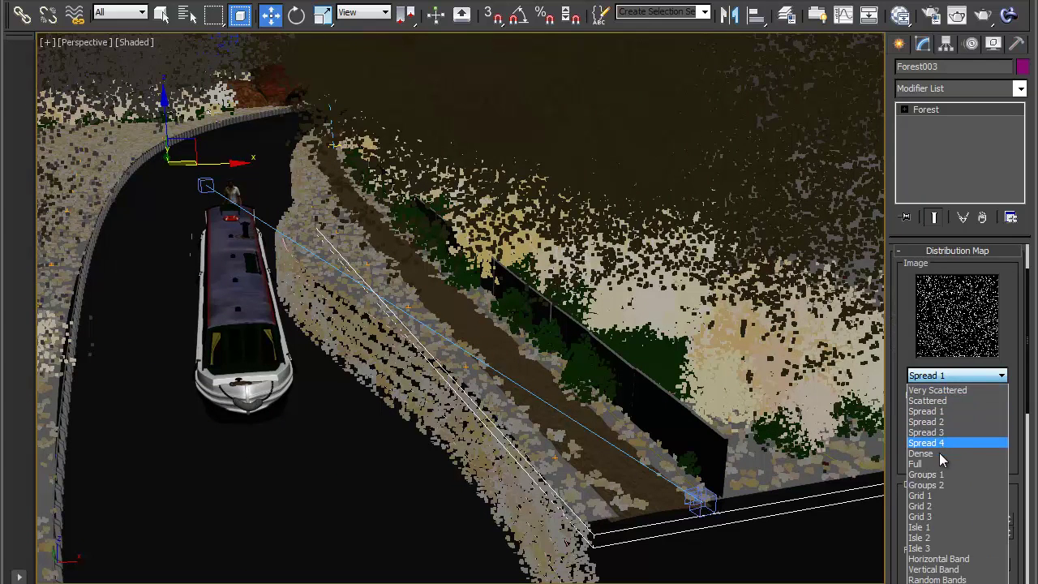
click(937, 456)
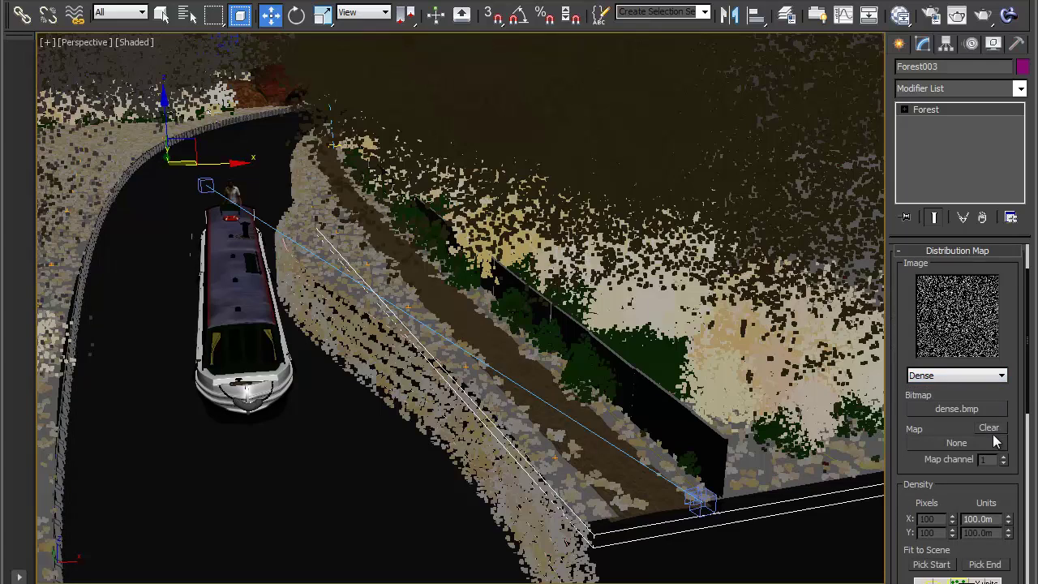
double_click(986, 519)
text(9.5m)
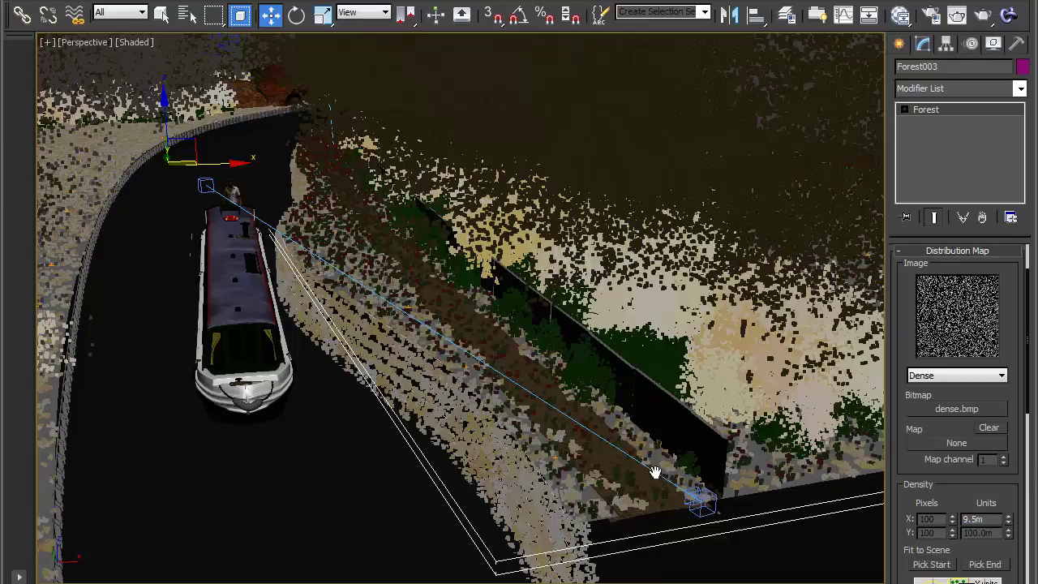
scroll(473, 493, up, 5)
alt+middle_drag(473, 493, 557, 480)
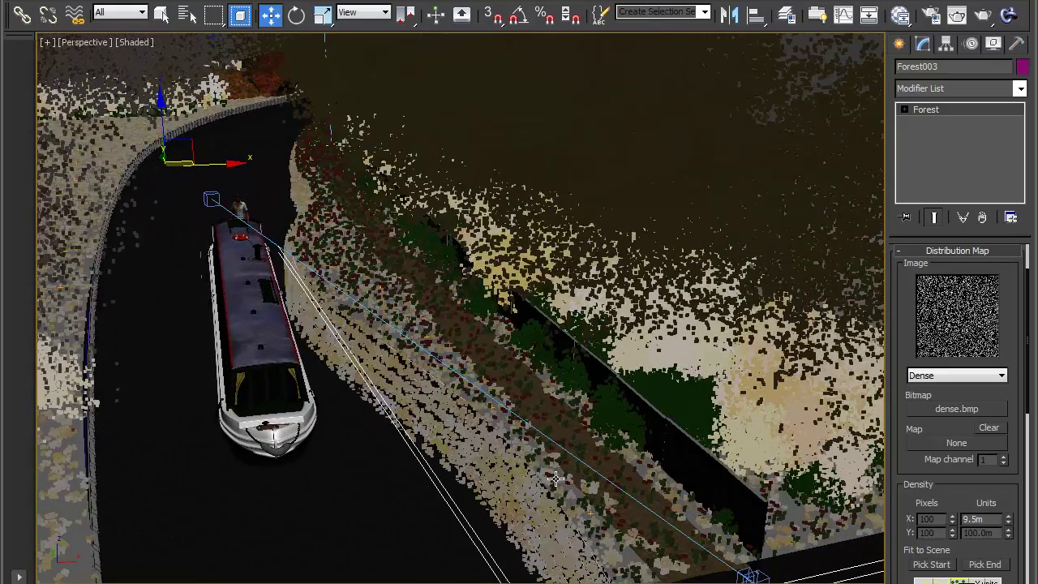
Turn off the Surface Area in the flower forest's areas list
click(932, 252)
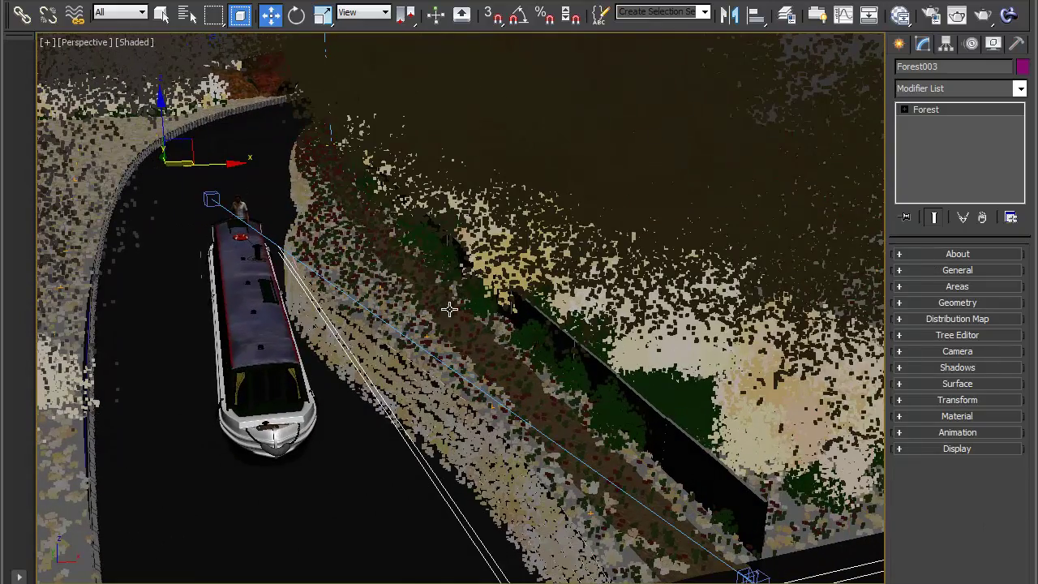
click(958, 384)
click(941, 252)
click(947, 286)
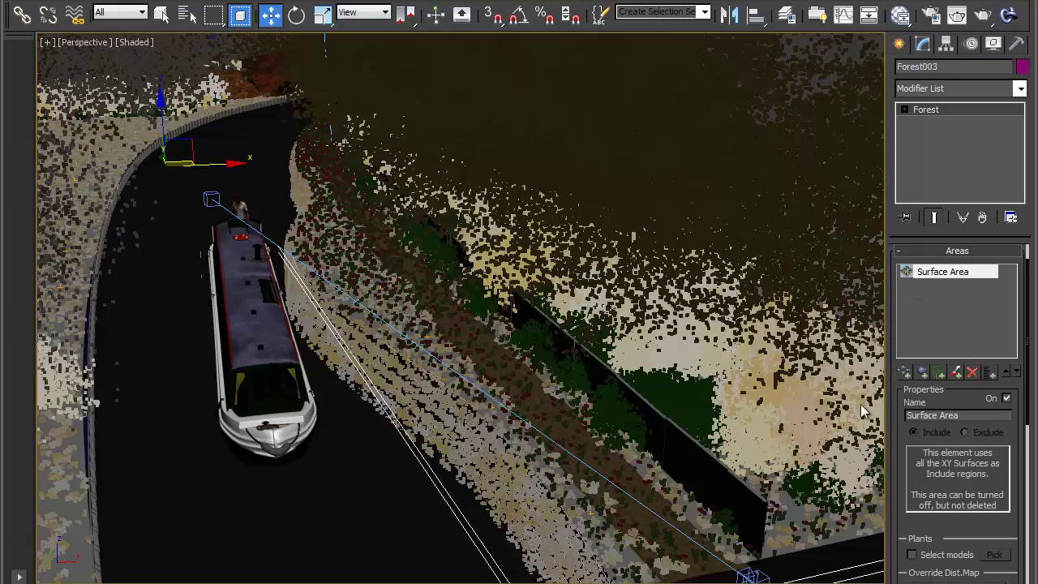
middle_drag(643, 420, 621, 422)
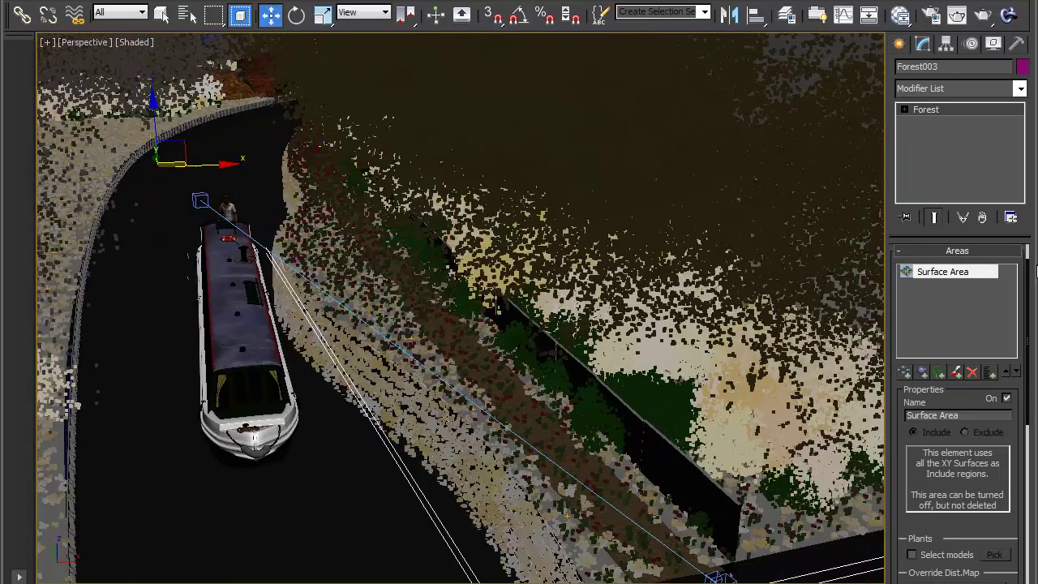
click(926, 277)
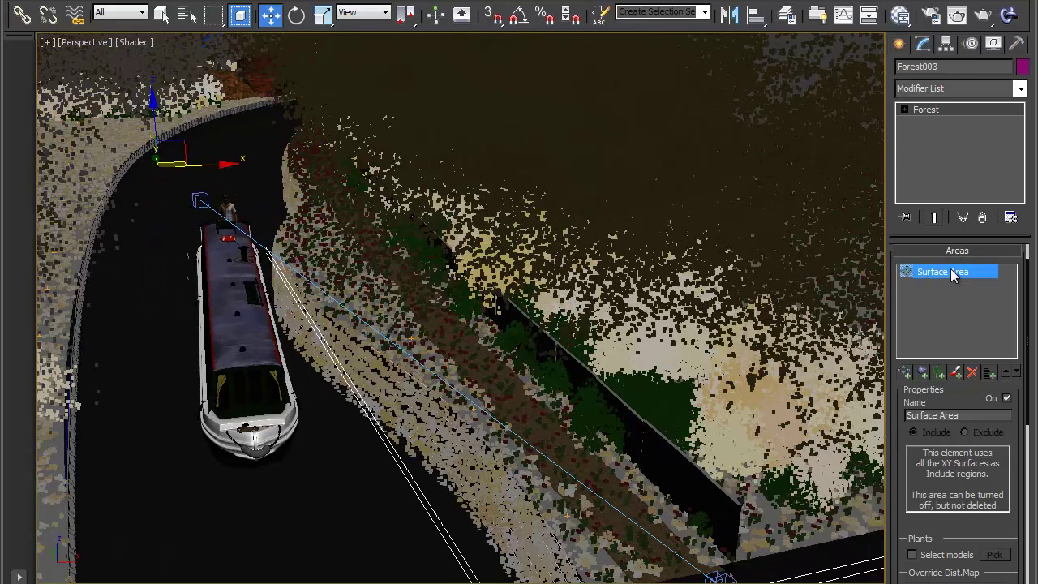
click(1006, 398)
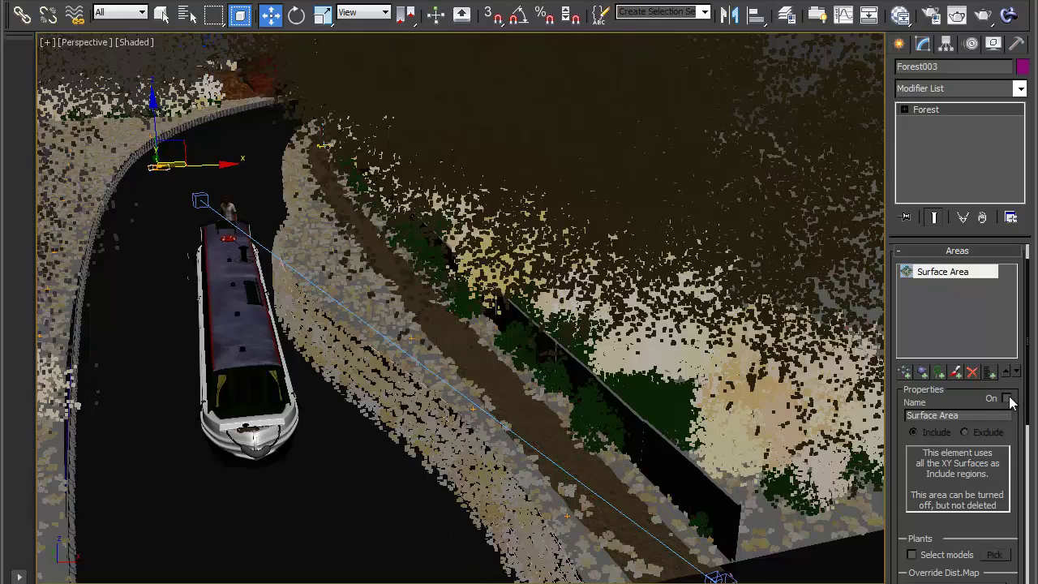
Set the flower forest's random rotation to a range of -5 to 5 on both X and Y
scroll(373, 426, up, 8)
middle_drag(374, 426, 519, 409)
alt+middle_drag(519, 409, 527, 329)
scroll(549, 428, up, 4)
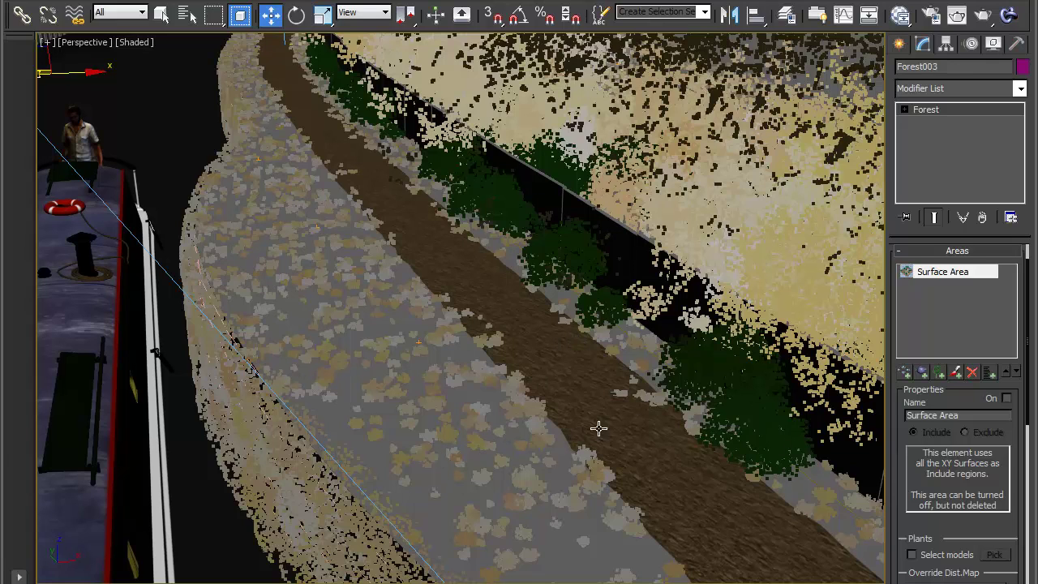
click(954, 251)
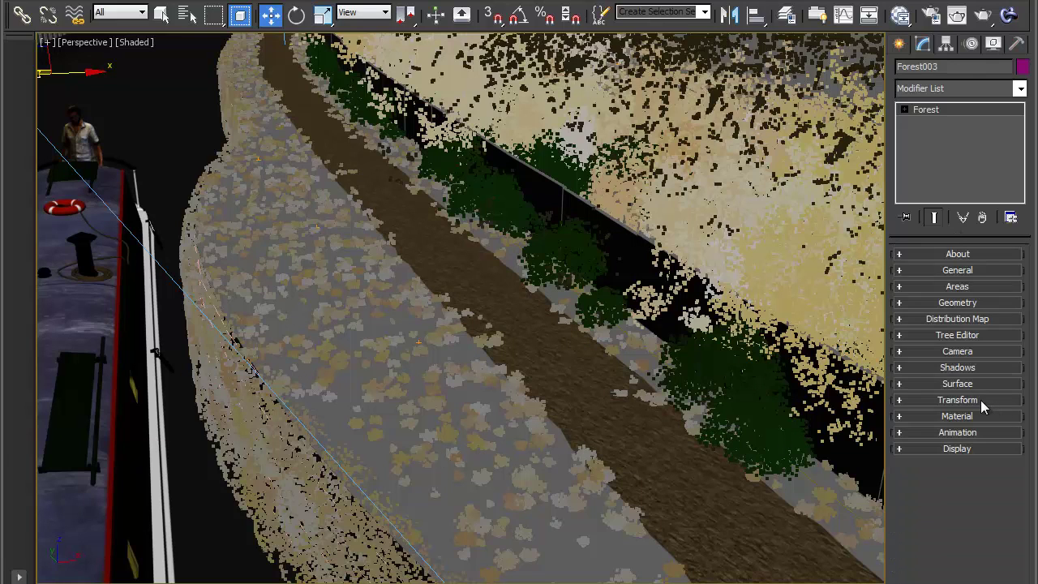
click(957, 400)
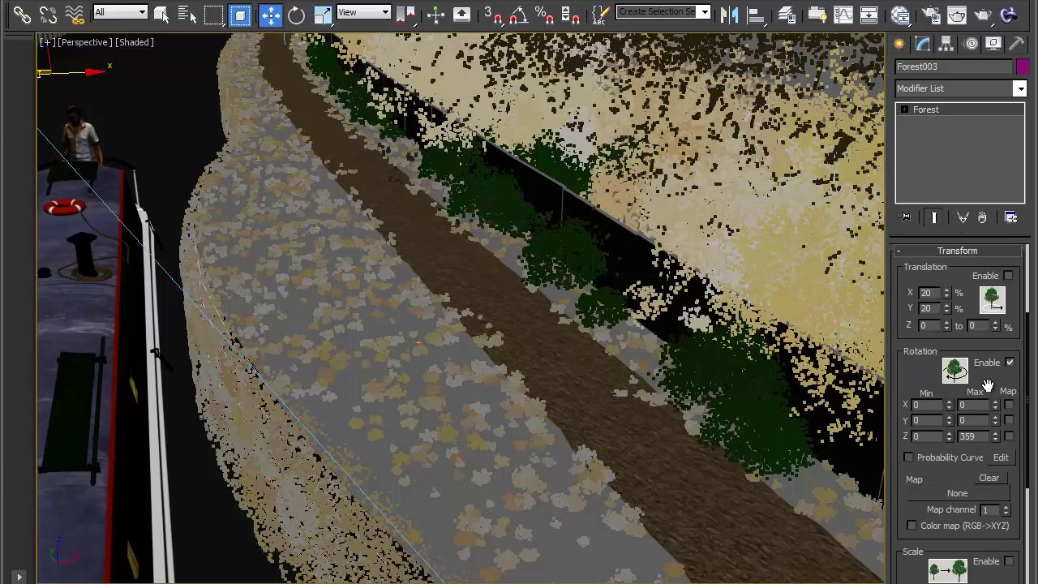
double_click(929, 405)
text(-1)
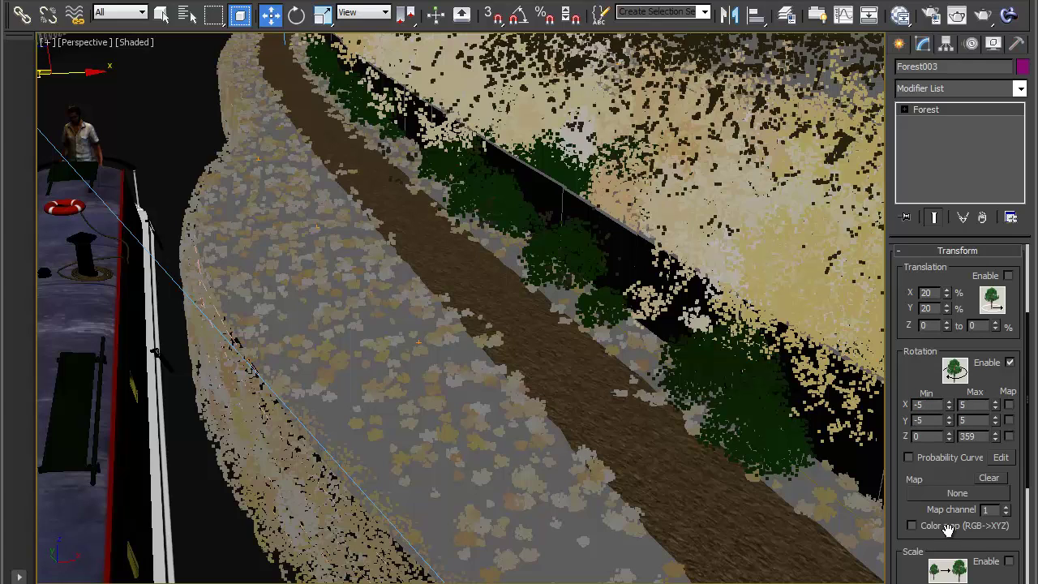
Enable random scale for the flowers with a minimum of 60%
scroll(969, 553, down, 5)
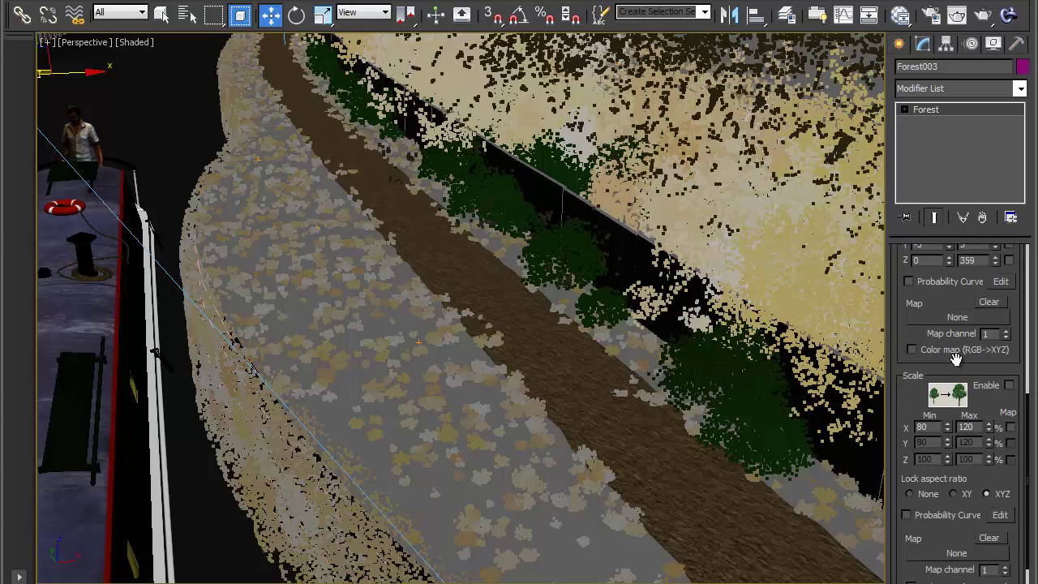
click(1009, 369)
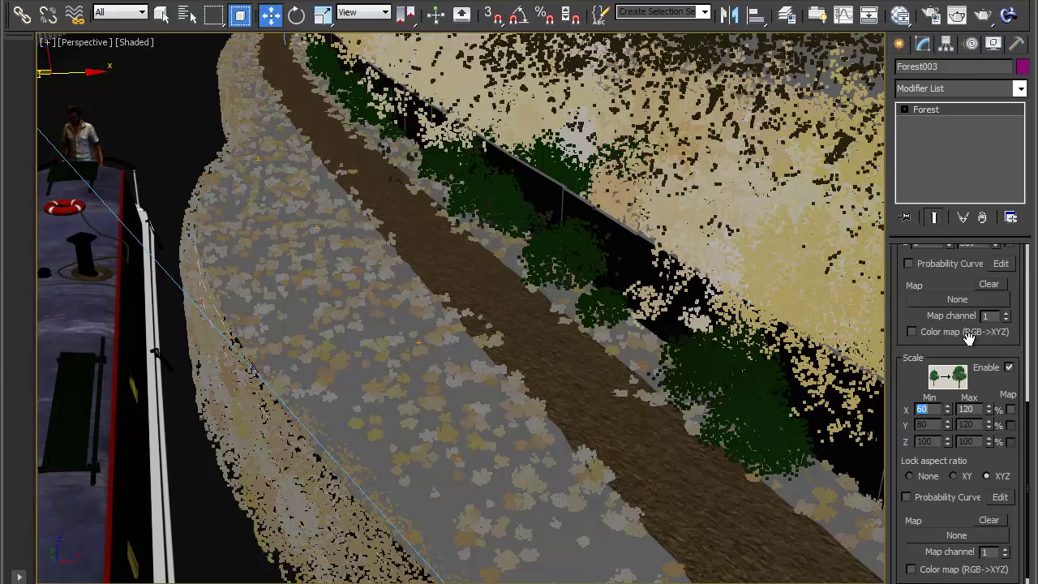
scroll(949, 462, up, 10)
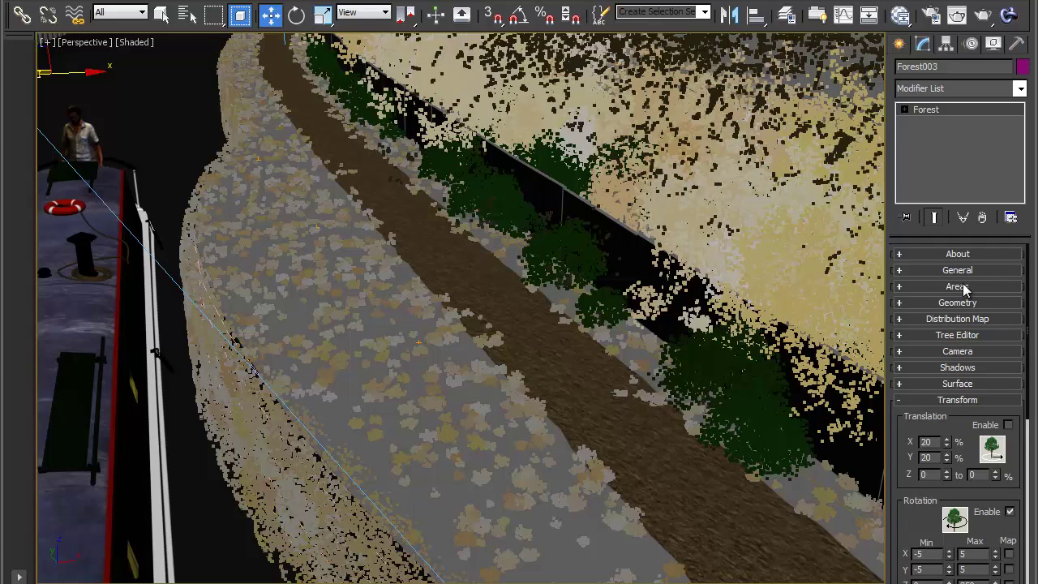
click(921, 400)
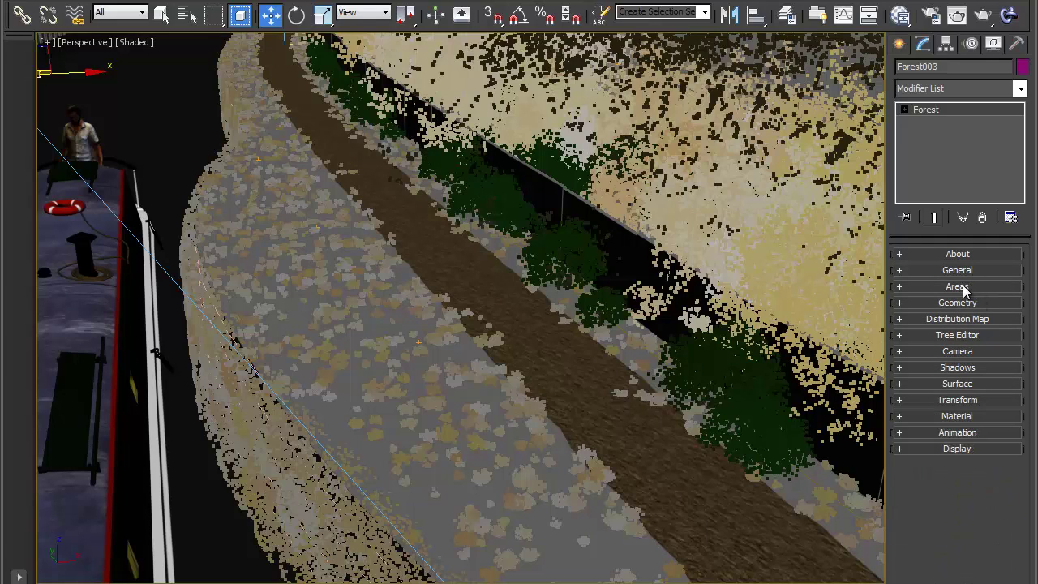
Add an include paint area to the flower forest and paint separate flower patches on both sides of the dirt path
click(961, 287)
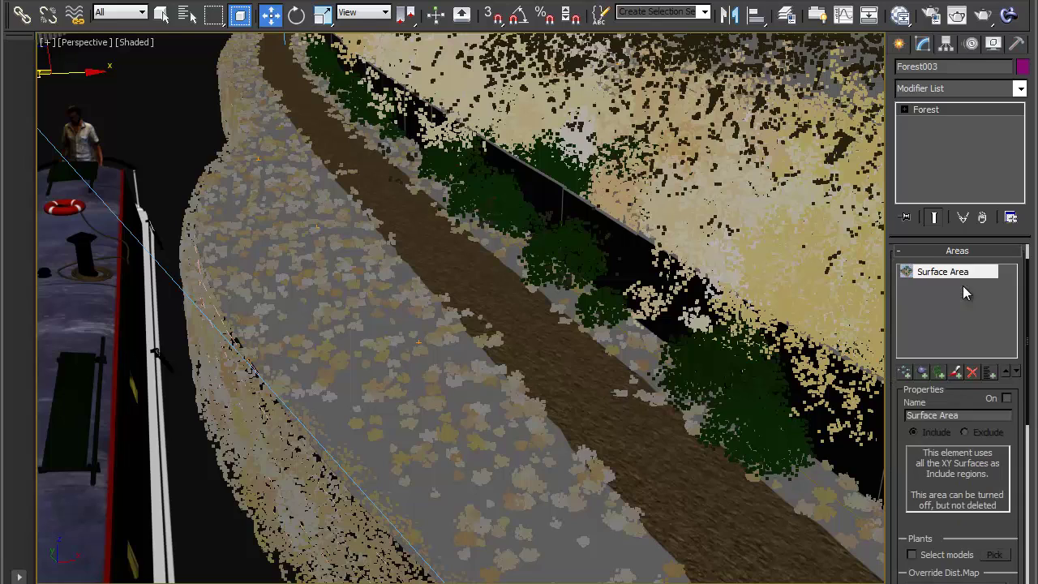
click(955, 372)
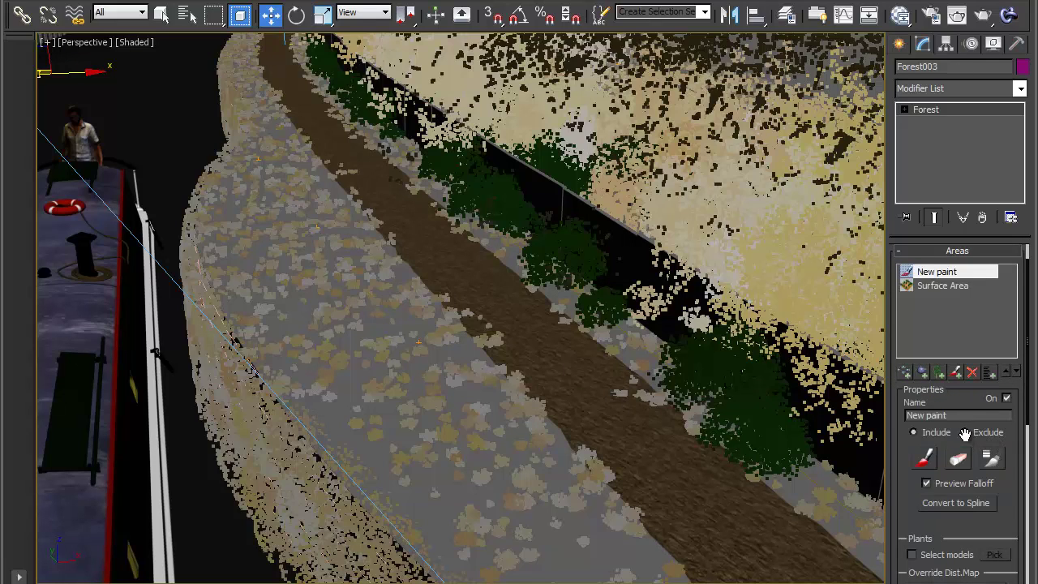
click(927, 459)
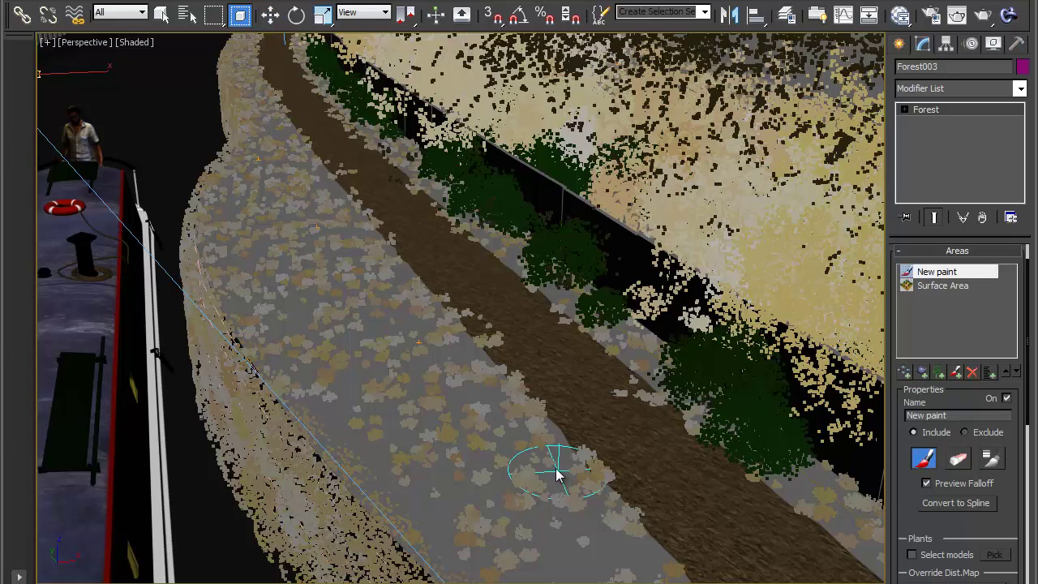
mouse_move(452, 445)
mouse_down()
mouse_move(440, 371)
mouse_move(482, 408)
mouse_move(469, 453)
mouse_up()
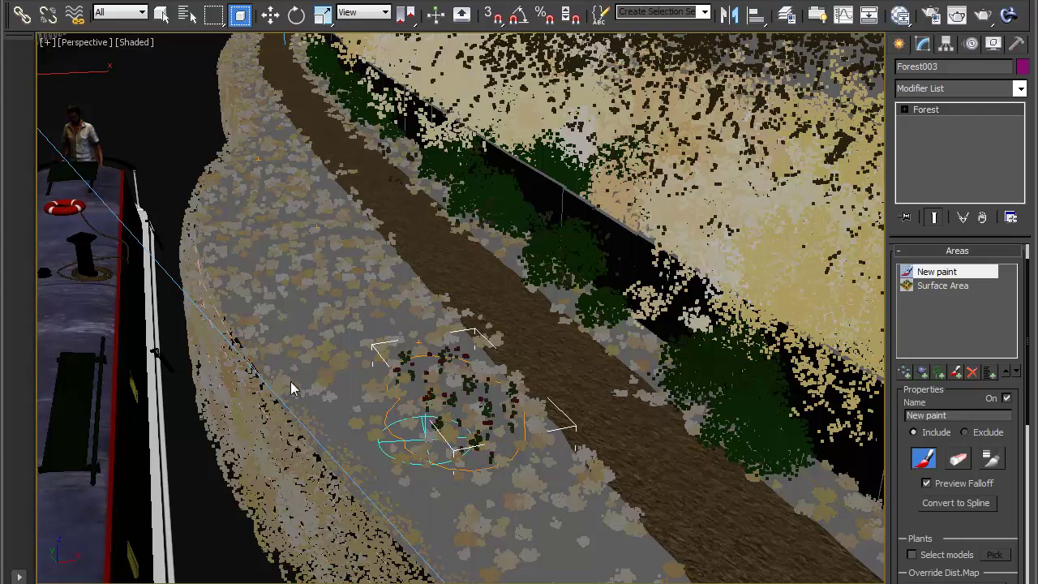
mouse_move(301, 313)
mouse_down()
mouse_move(292, 251)
mouse_move(283, 317)
mouse_move(290, 288)
mouse_up()
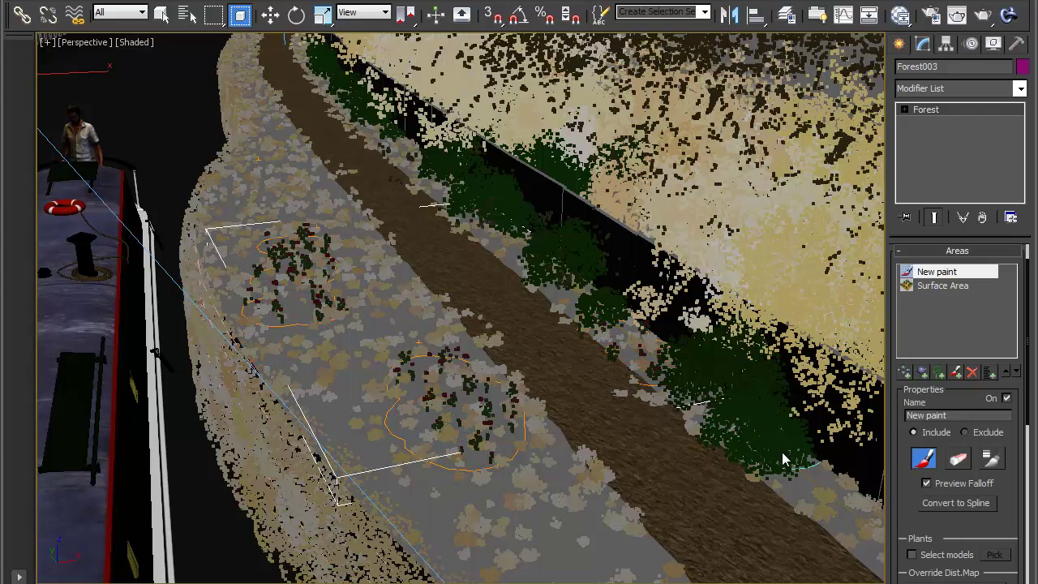
mouse_move(797, 468)
mouse_down()
mouse_move(811, 491)
mouse_move(835, 496)
mouse_up()
Paint more flowers along both path verges and into the foreground through VRayPhysicalCamera001, and finish painting
key(c)
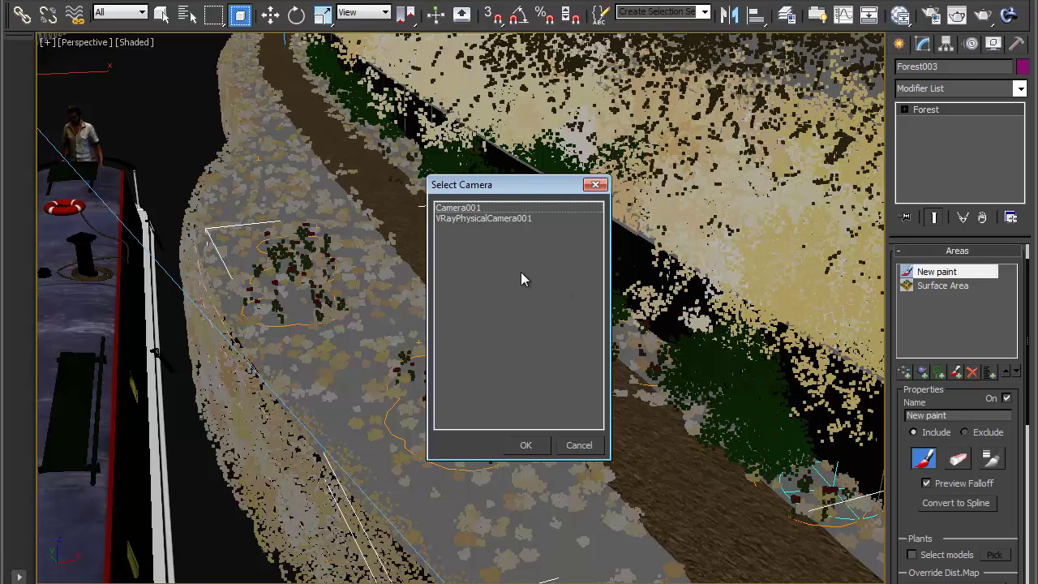
double_click(492, 221)
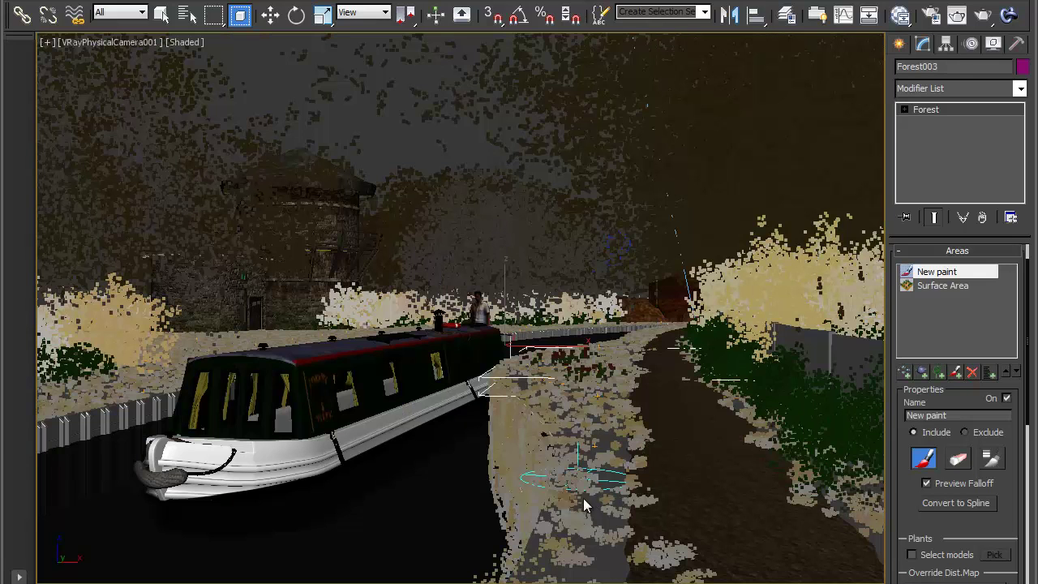
mouse_move(564, 509)
mouse_down()
mouse_move(592, 502)
mouse_move(593, 463)
mouse_move(558, 388)
mouse_move(656, 329)
mouse_up()
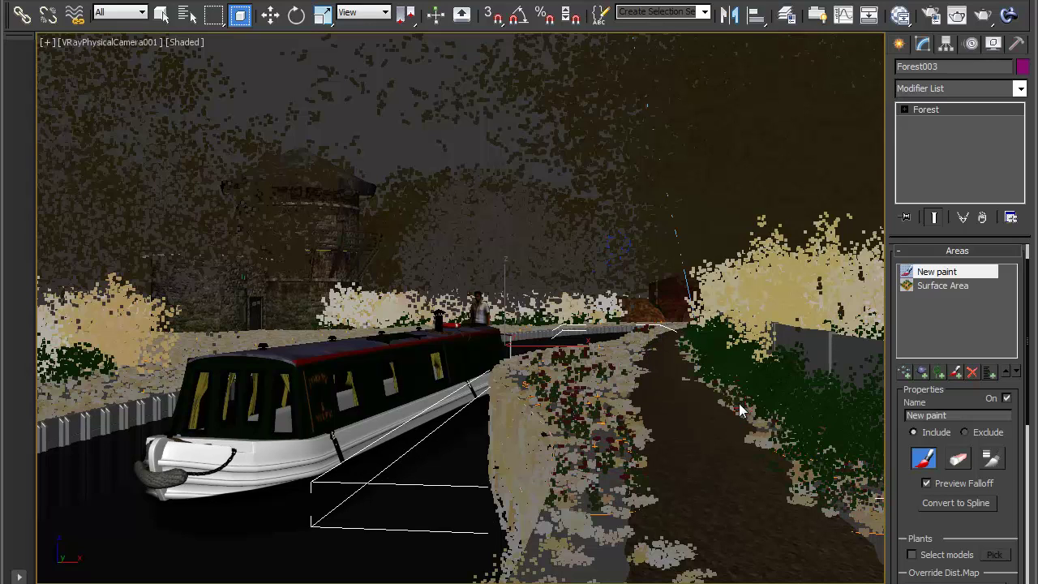
drag(566, 570, 549, 582)
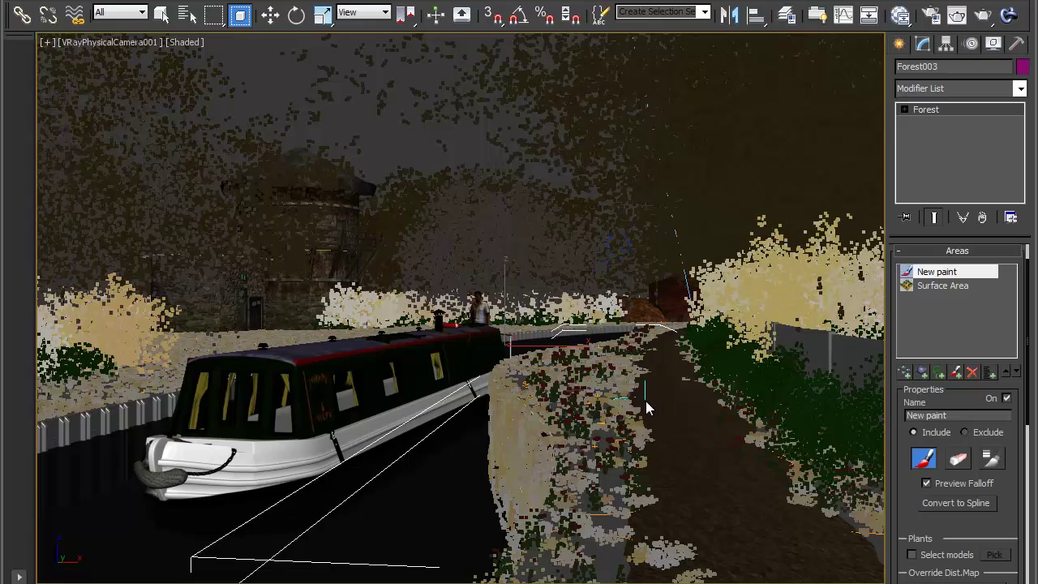
click(925, 459)
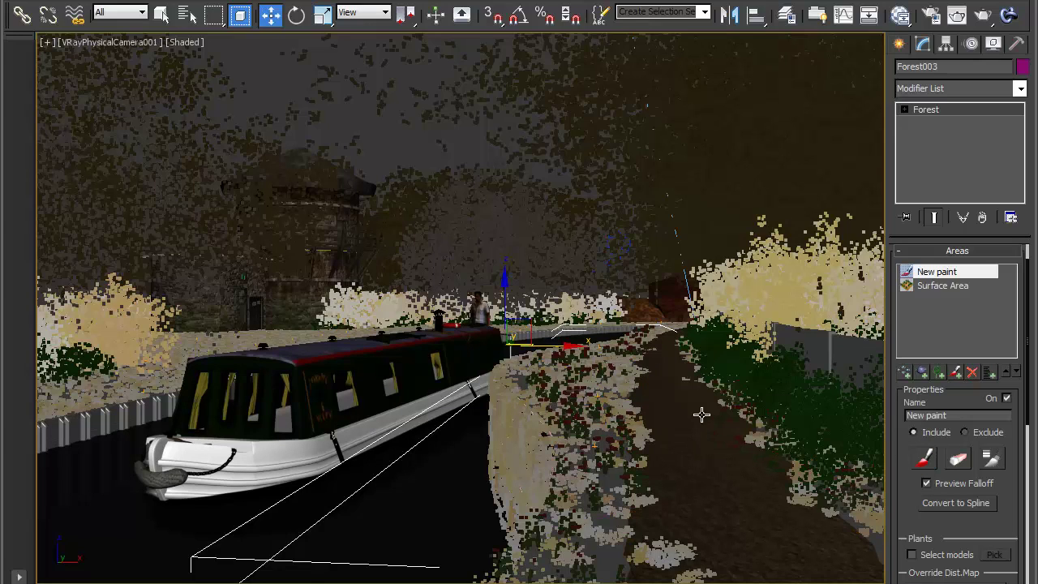
Examine the painted flower patches and the opposite bank around the tower in the perspective view
key(p)
alt+middle_drag(702, 415, 691, 305)
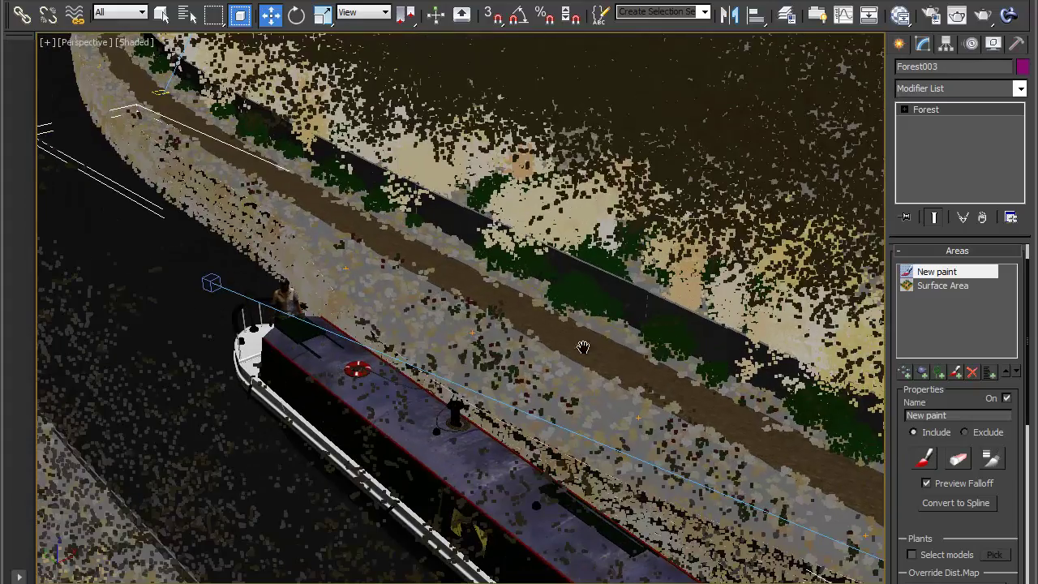
alt+middle_drag(583, 346, 429, 315)
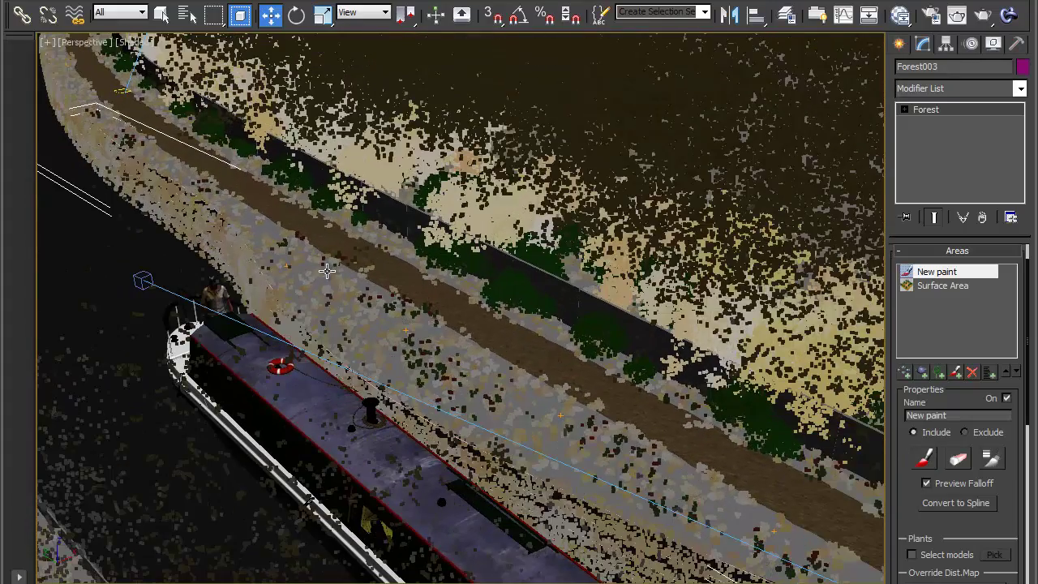
alt+middle_drag(563, 351, 500, 474)
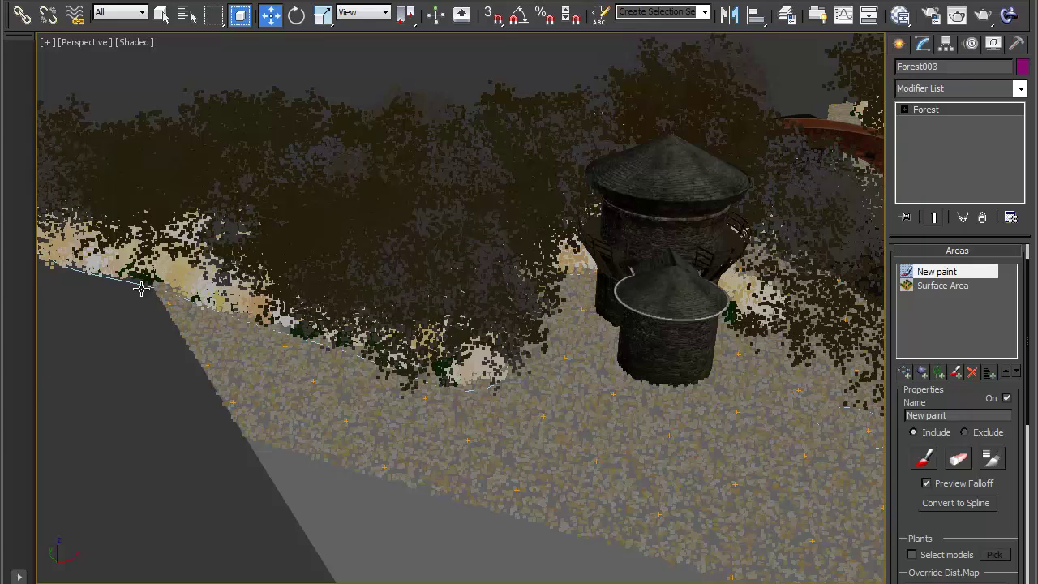
alt+middle_drag(586, 283, 825, 268)
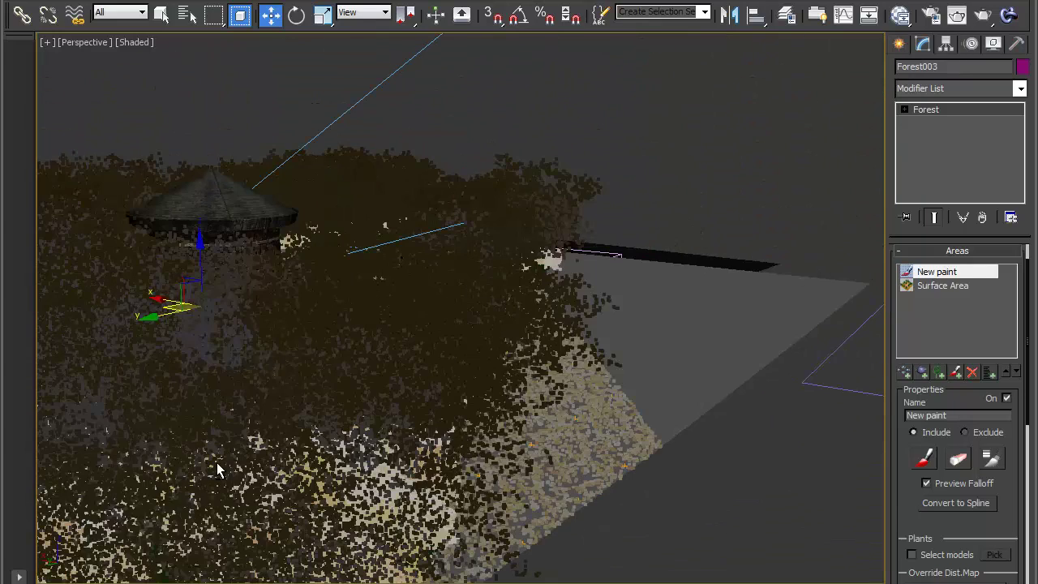
Clone Forest_bushes_left as an independent copy named Forest_bushes_embankment
middle_drag(361, 435, 519, 380)
scroll(519, 380, down, 3)
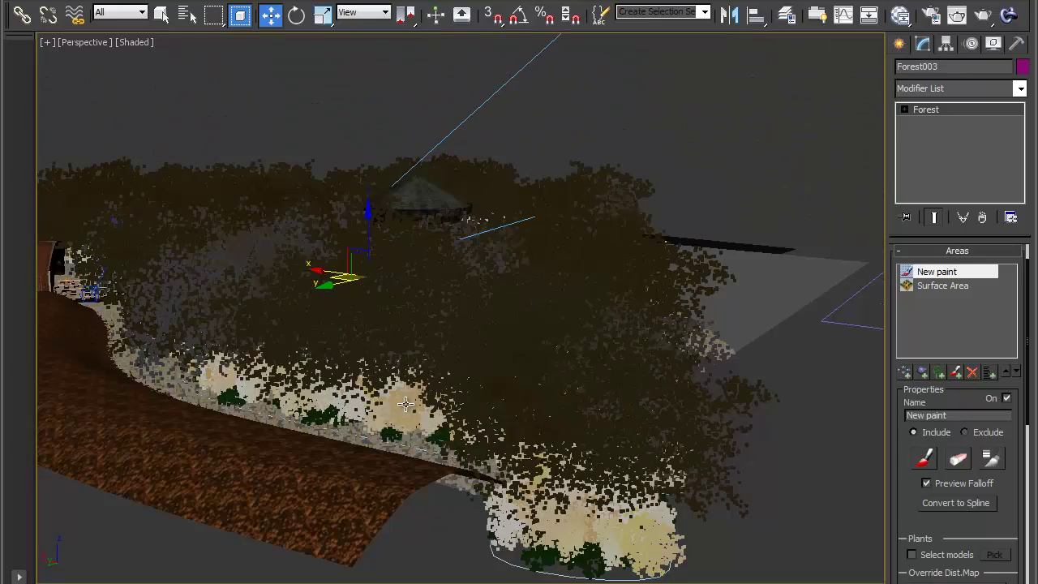
mouse_move(418, 425)
alt+middle_down()
mouse_move(350, 448)
mouse_move(431, 399)
mouse_move(418, 407)
alt+middle_up()
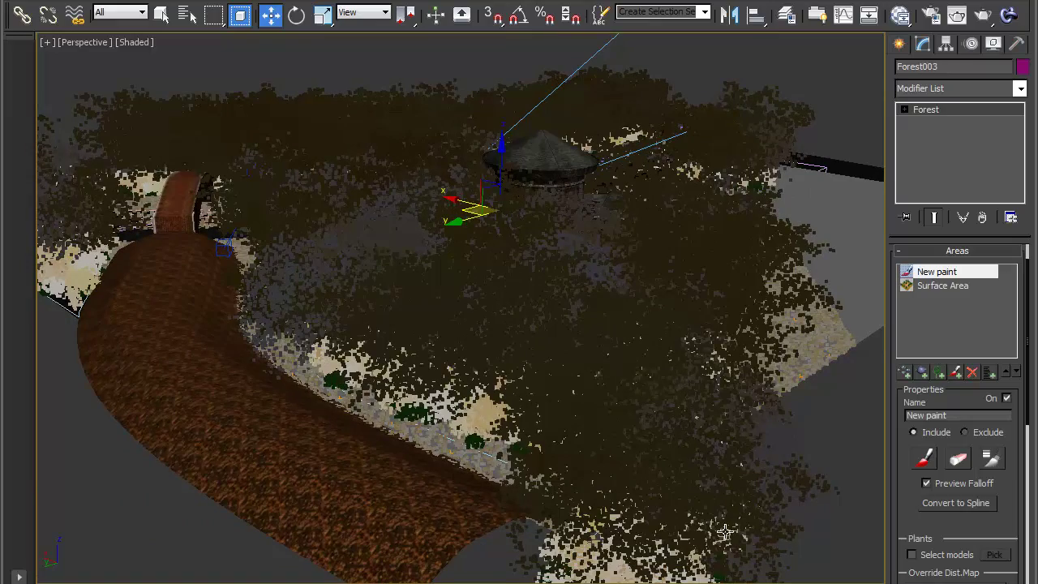
alt+middle_drag(618, 492, 573, 498)
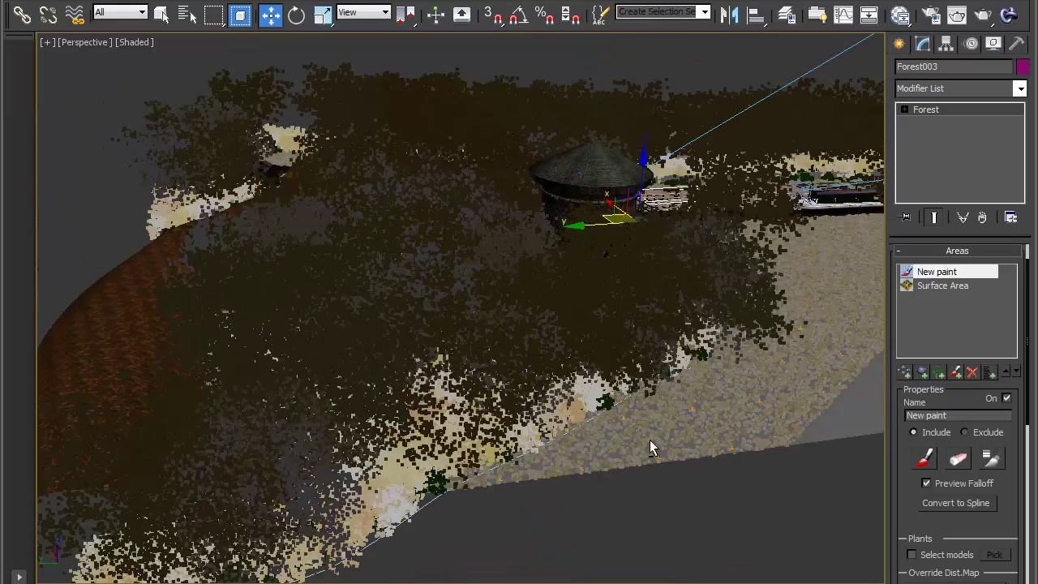
middle_drag(656, 441, 723, 379)
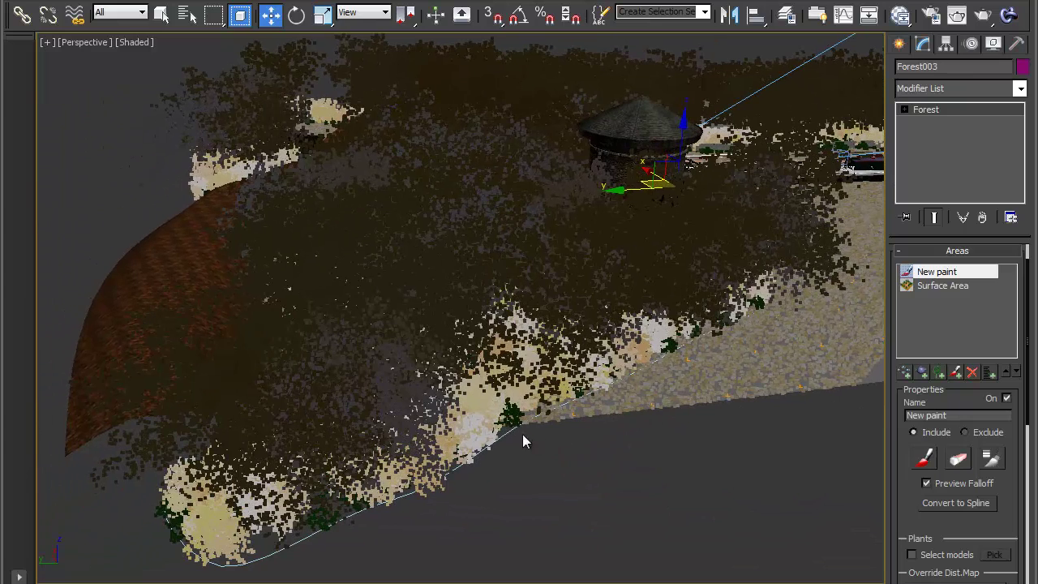
click(472, 422)
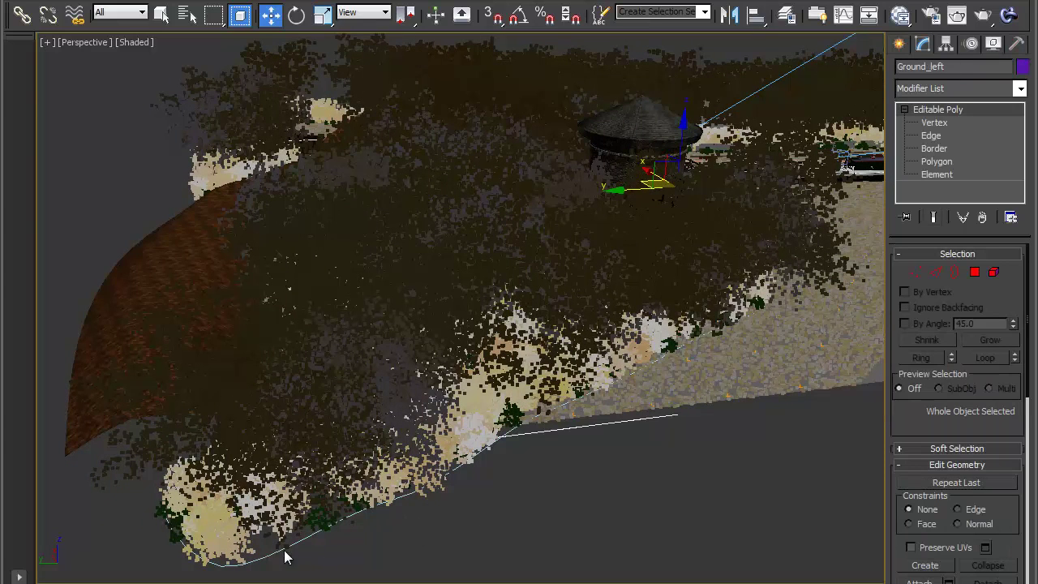
click(185, 537)
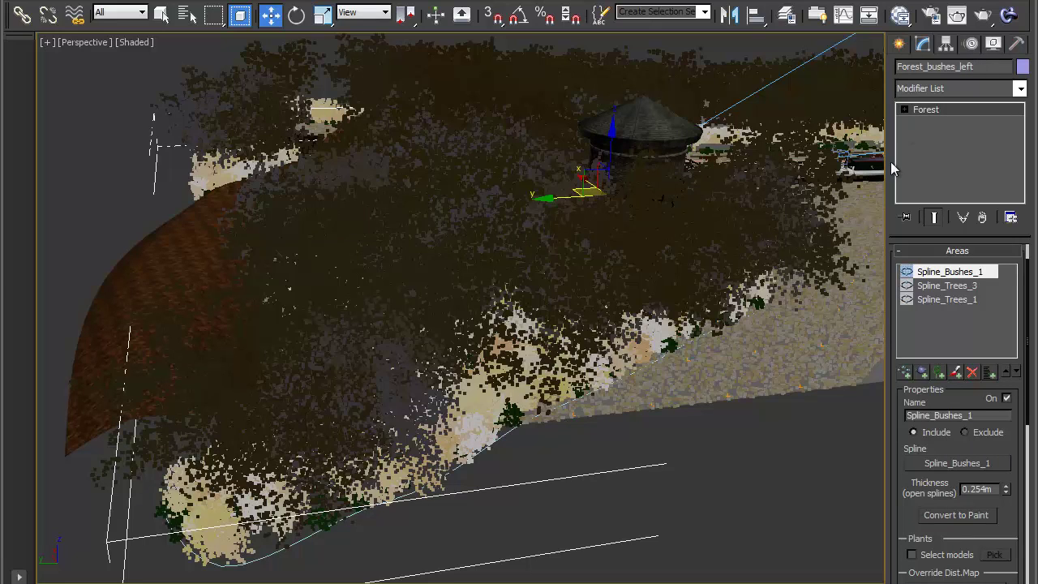
key(ctrl+v)
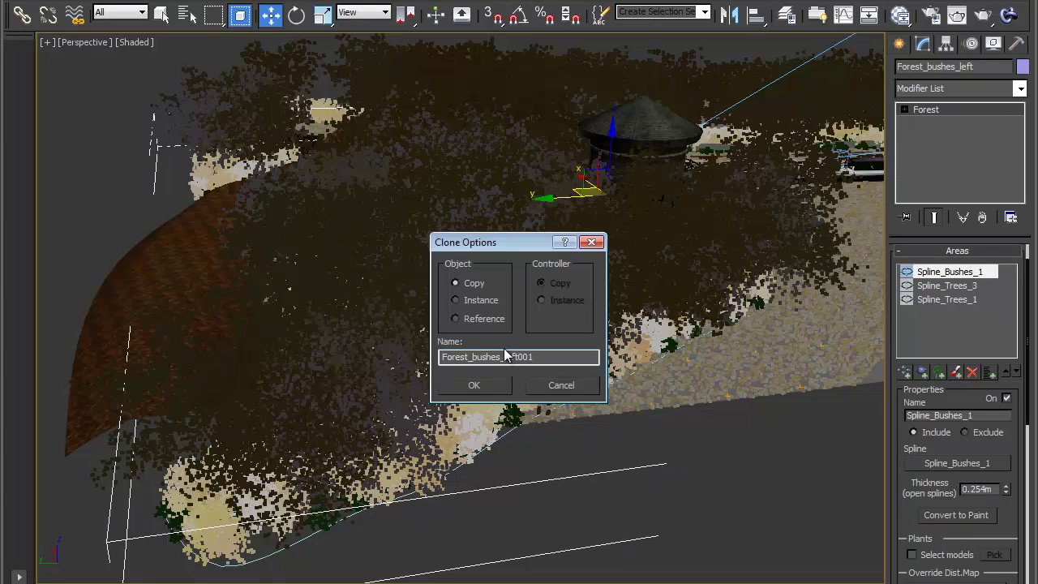
drag(504, 357, 712, 347)
text(embankment)
click(477, 386)
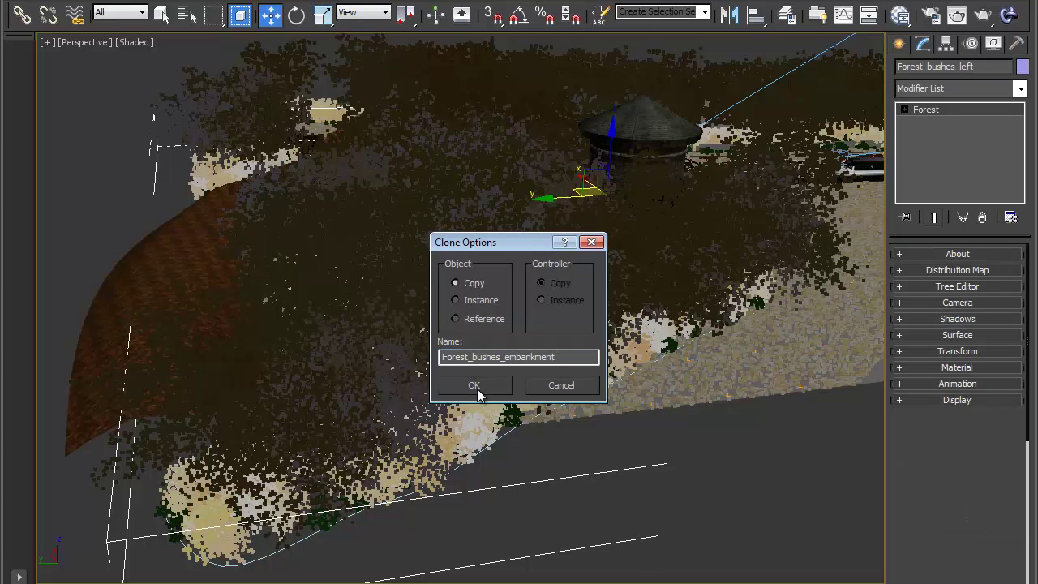
Isolate the cloned bushes together with the brown embankment mesh, and select only Forest_bushes_embankment
ctrl+click(142, 310)
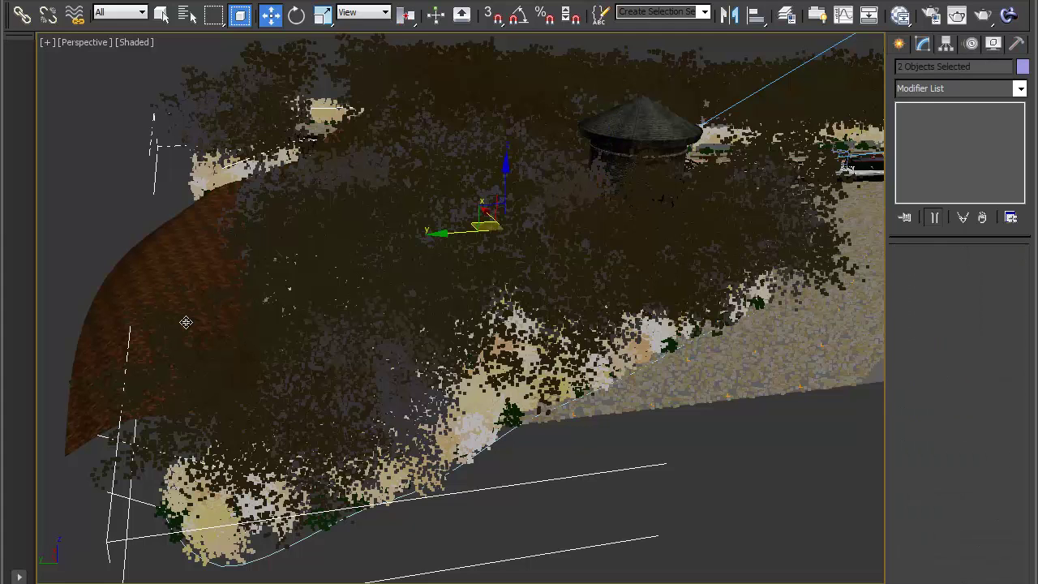
key(alt+w)
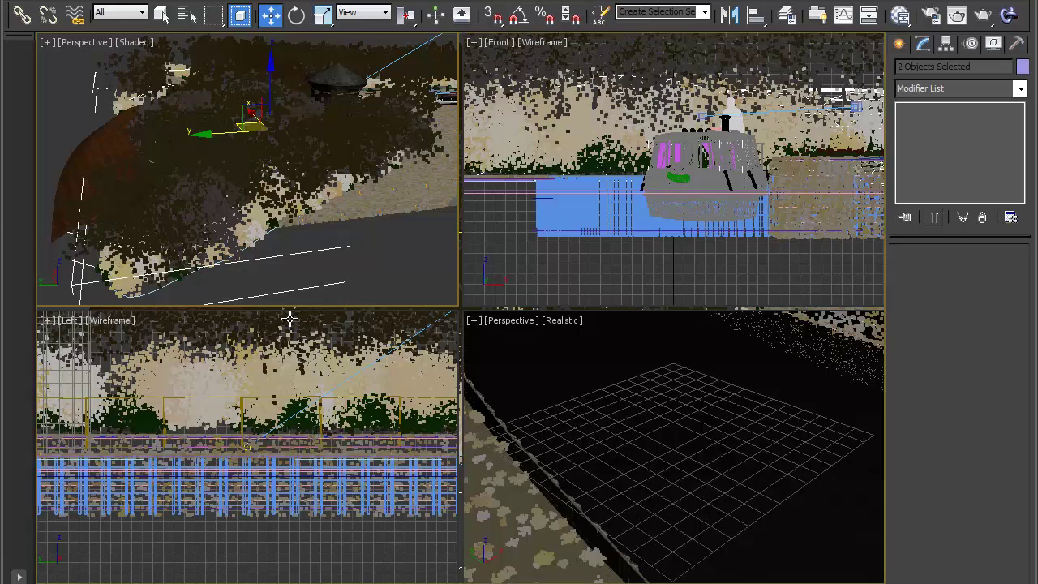
key(alt+w)
key(z)
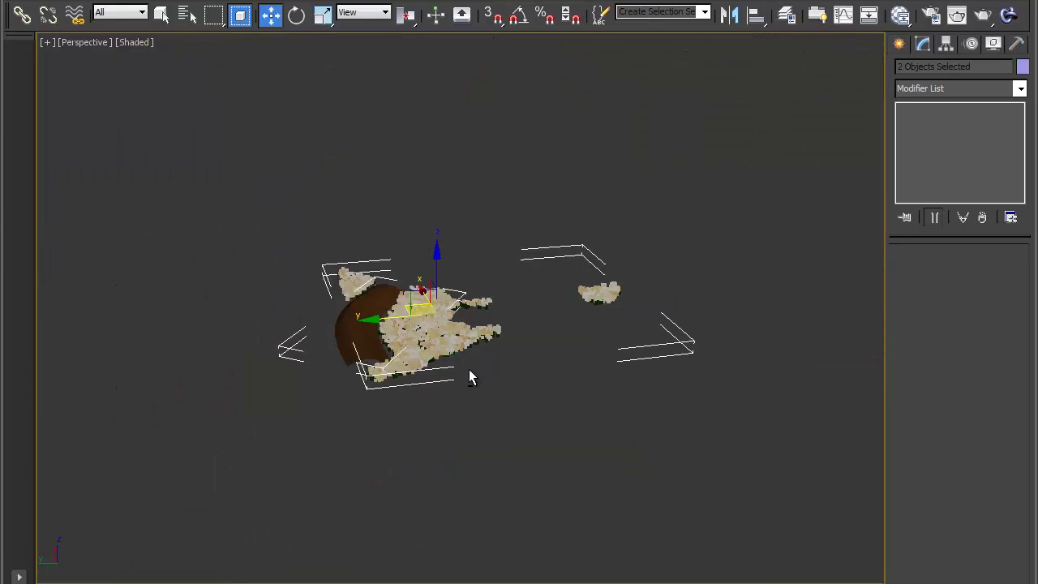
alt+middle_drag(456, 378, 316, 413)
scroll(440, 398, up, 5)
click(570, 362)
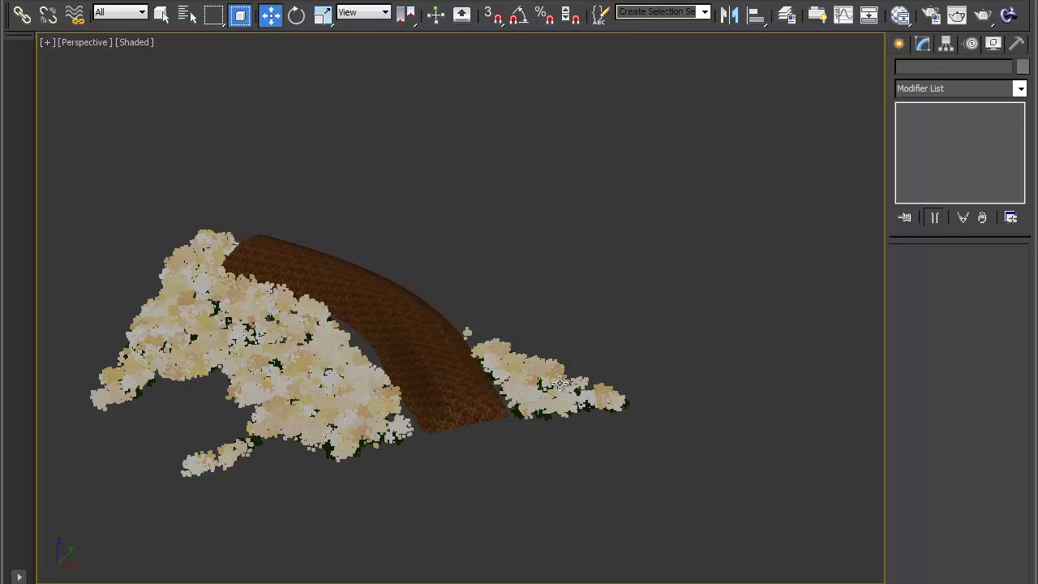
click(522, 380)
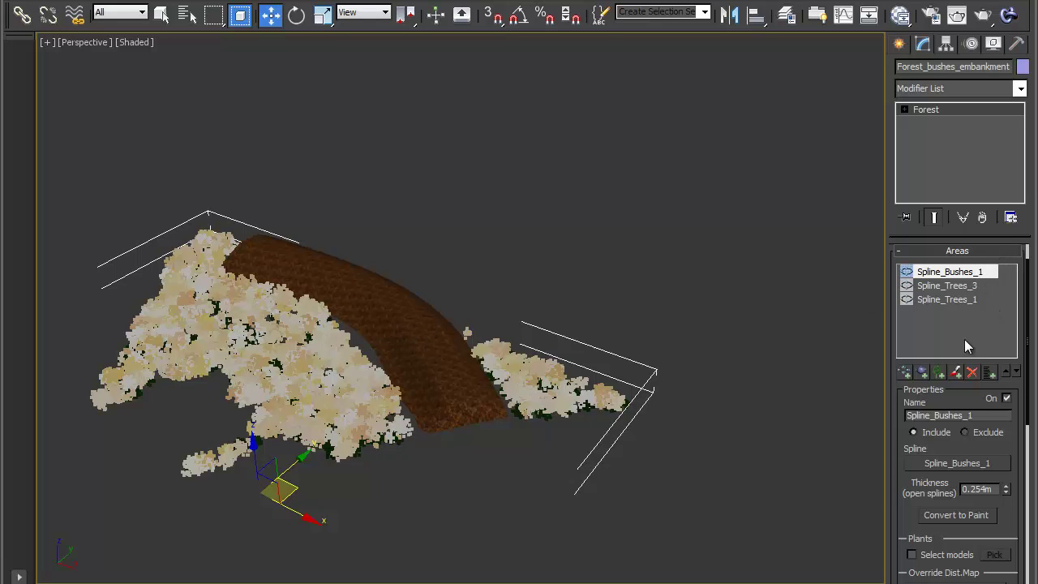
Delete all three inherited spline areas, Spline_Bushes_1, Spline_Trees_3 and Spline_Trees_1, from Forest_bushes_embankment
click(977, 373)
click(977, 373)
click(977, 373)
middle_drag(355, 485, 447, 409)
scroll(442, 421, up, 4)
middle_drag(602, 389, 681, 304)
middle_drag(709, 424, 660, 435)
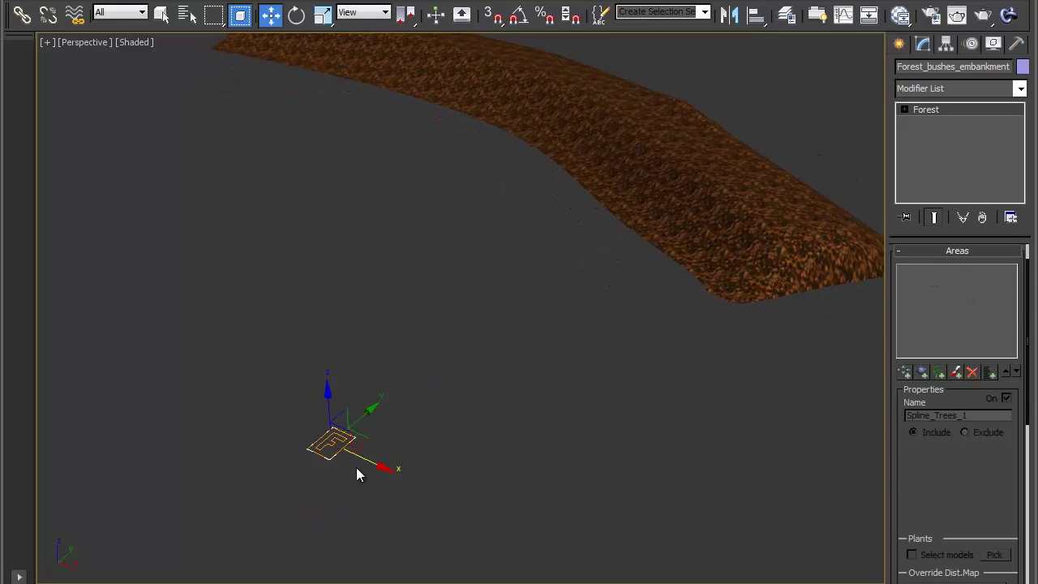
middle_drag(489, 398, 499, 429)
Add the Embankment mesh as the distribution surface of Forest_bushes_embankment
click(930, 253)
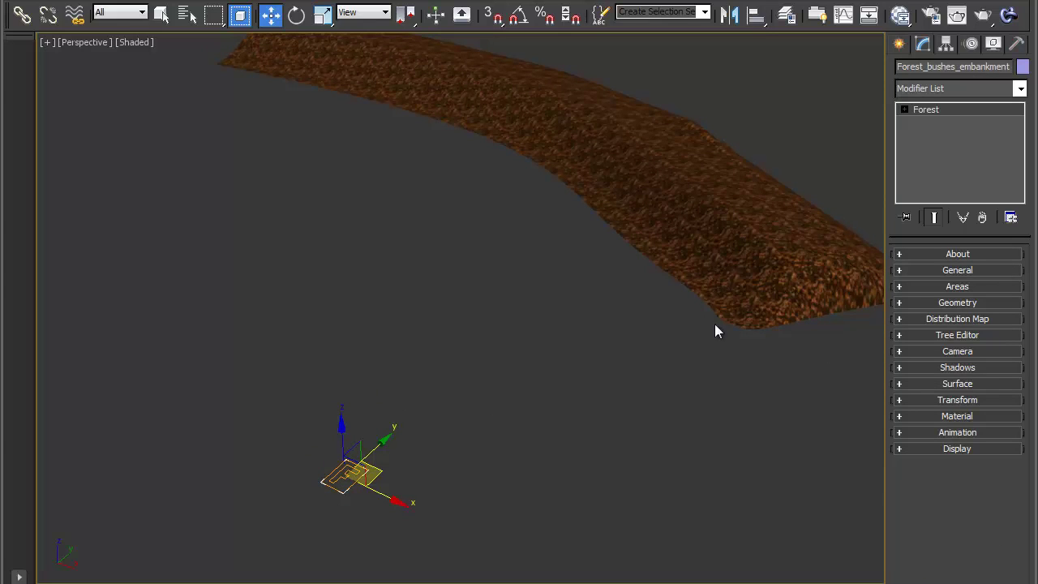
click(965, 383)
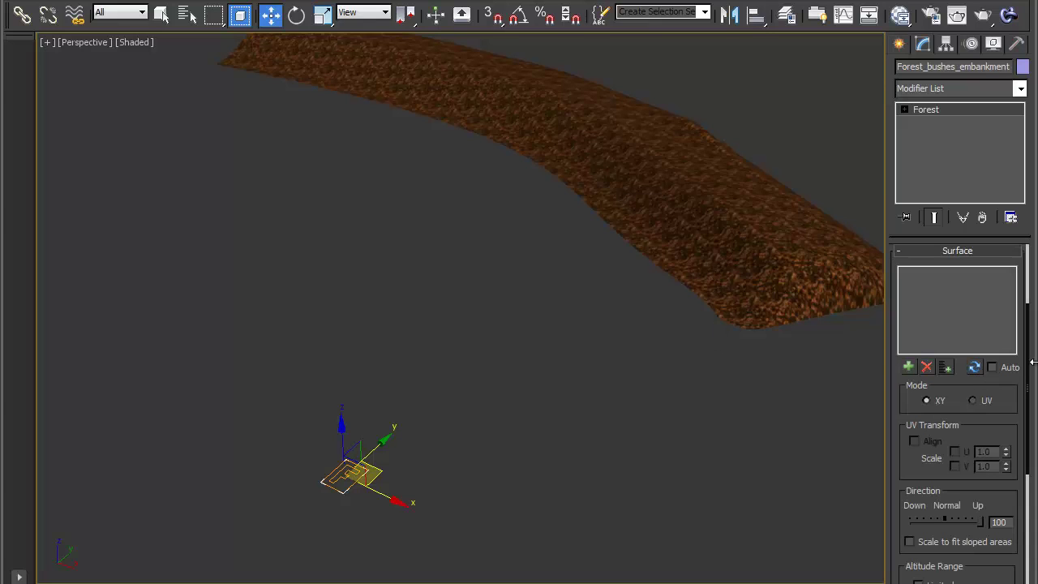
click(906, 368)
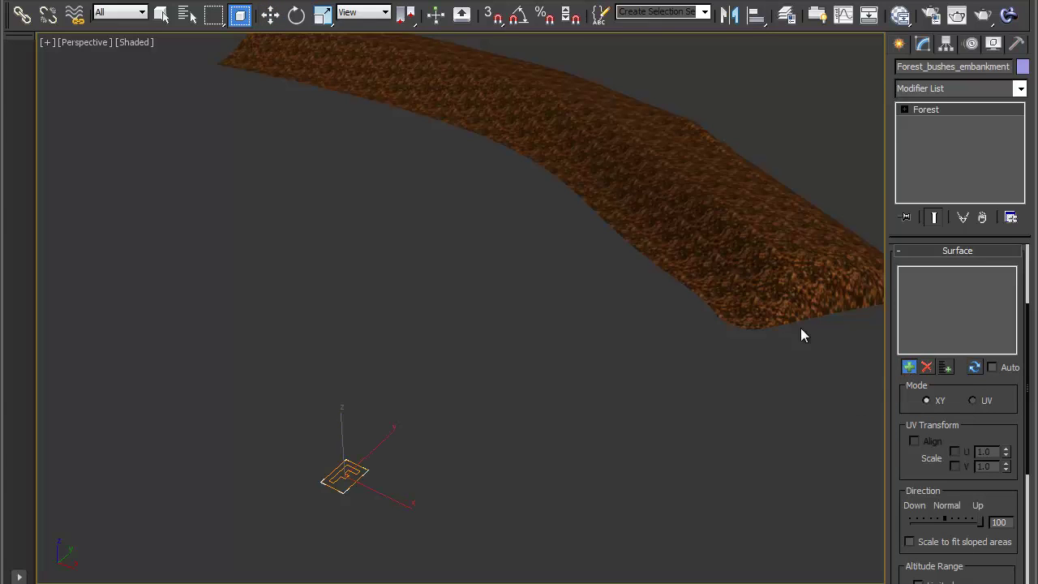
click(798, 277)
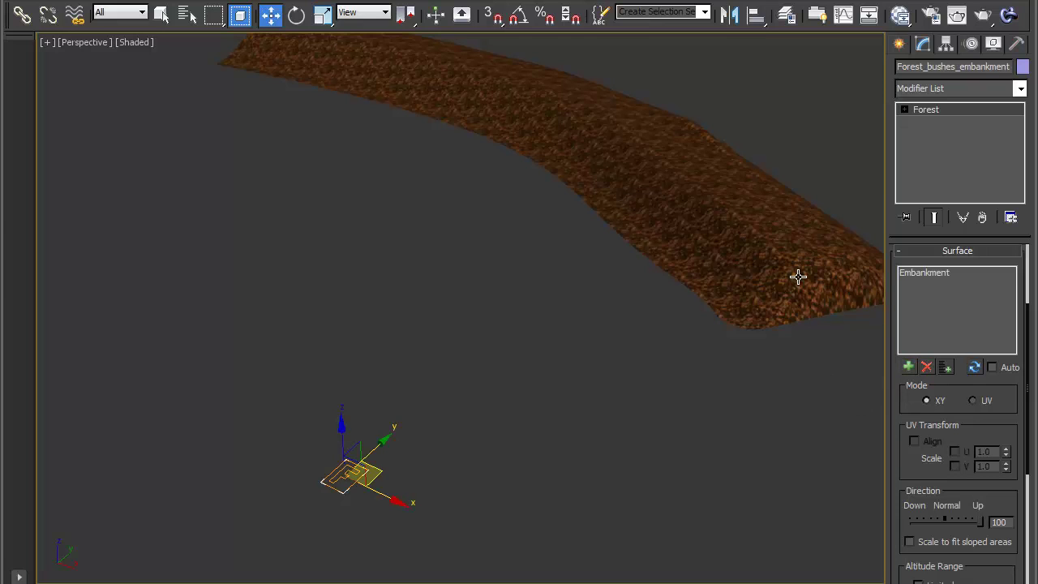
middle_drag(798, 276, 730, 307)
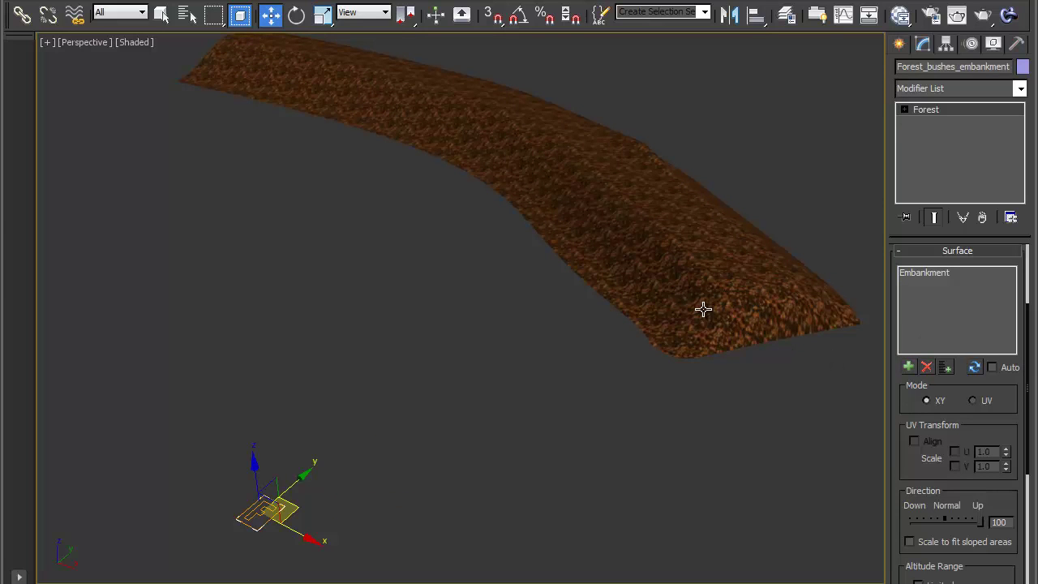
Enable the Surface Area as the include region of Forest_bushes_embankment
click(927, 252)
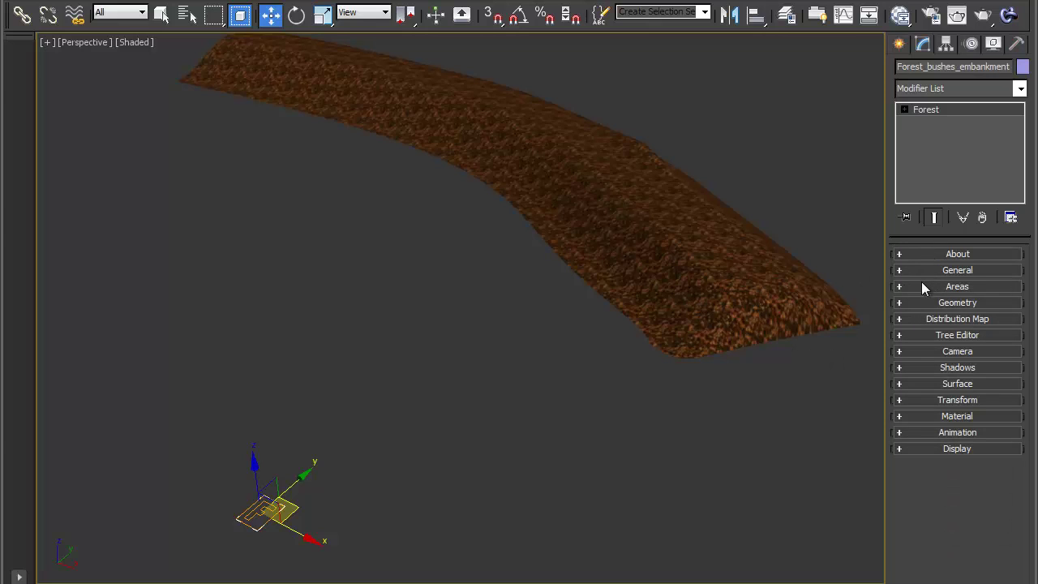
click(927, 284)
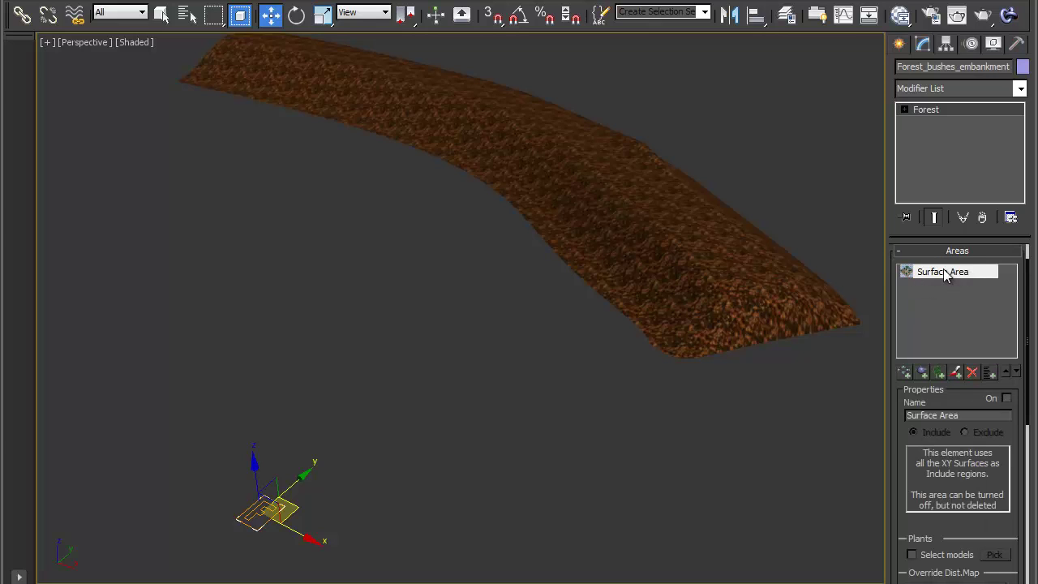
click(1006, 399)
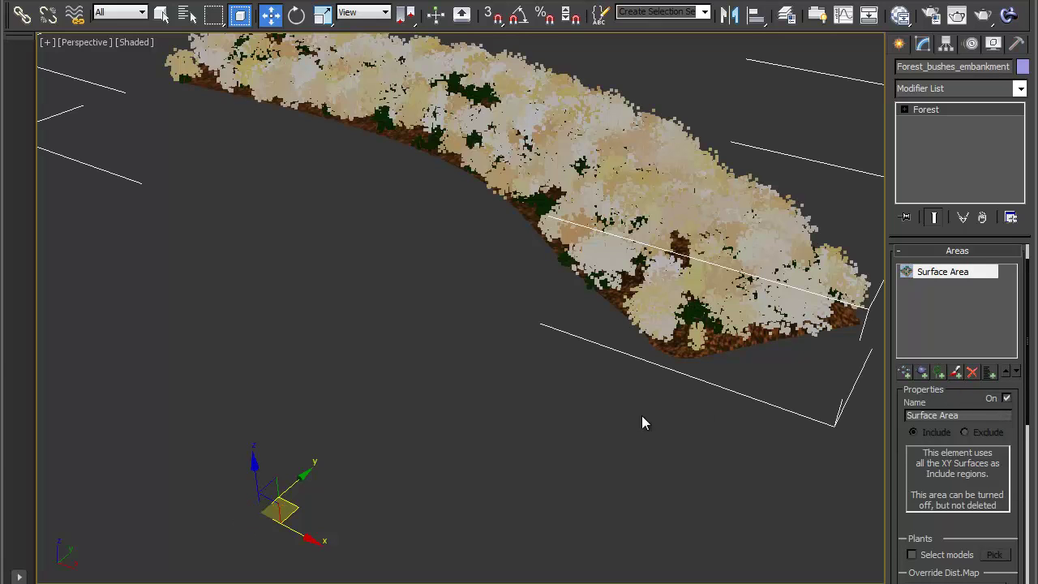
Examine the bush coverage along the embankment up close and from a distance, and review the forest's surface settings
alt+middle_drag(399, 243, 463, 343)
scroll(628, 262, up, 5)
alt+middle_drag(441, 299, 401, 384)
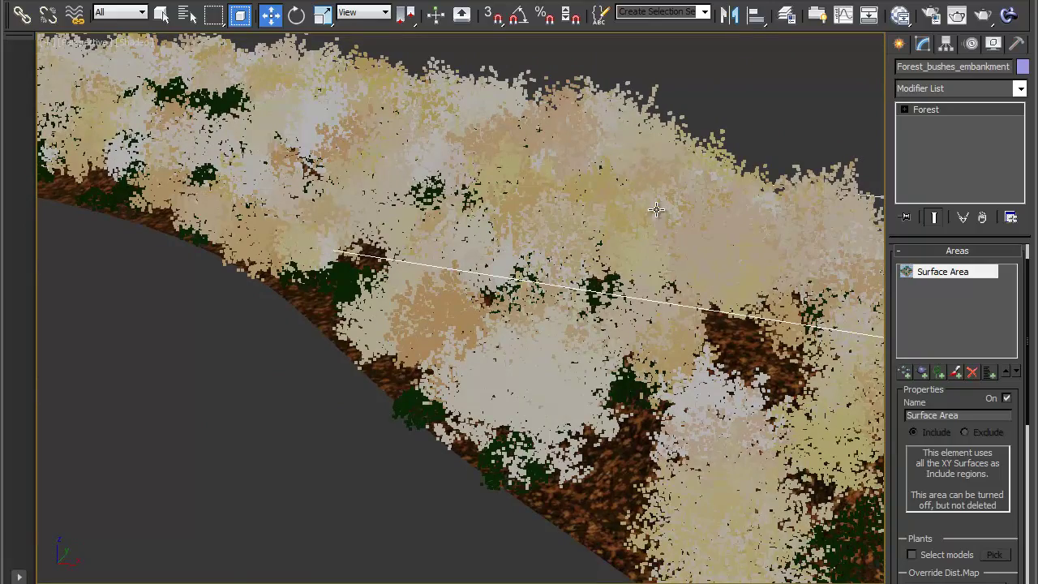
alt+middle_drag(658, 209, 648, 255)
scroll(648, 254, down, 5)
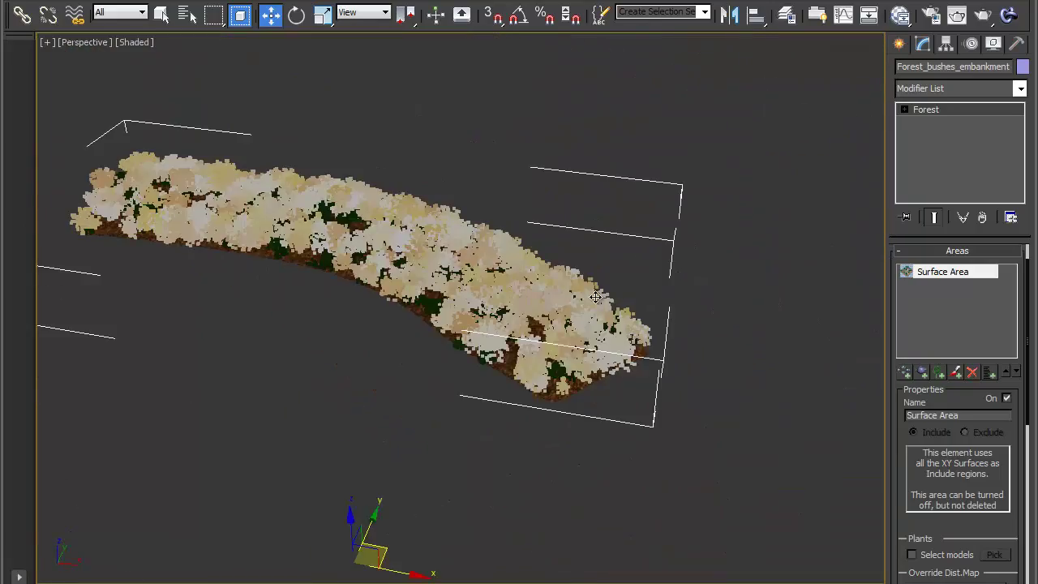
alt+middle_drag(594, 300, 584, 394)
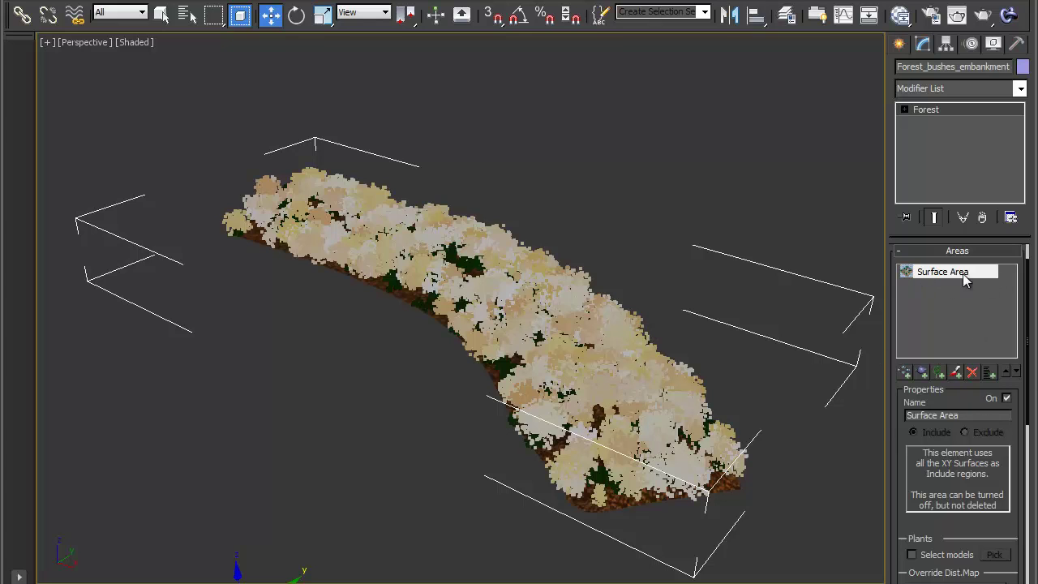
click(970, 252)
click(961, 383)
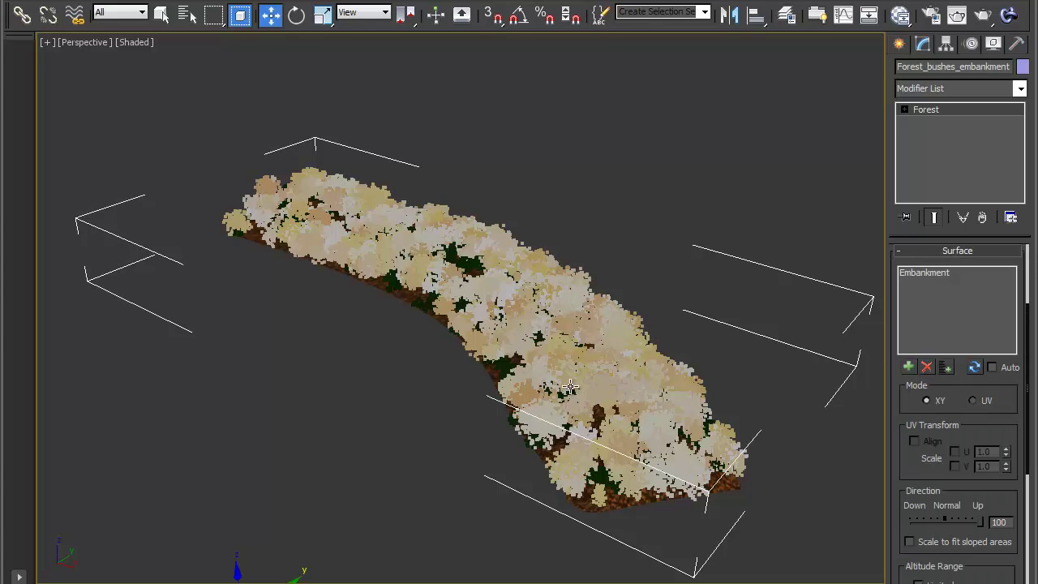
alt+middle_drag(456, 358, 460, 450)
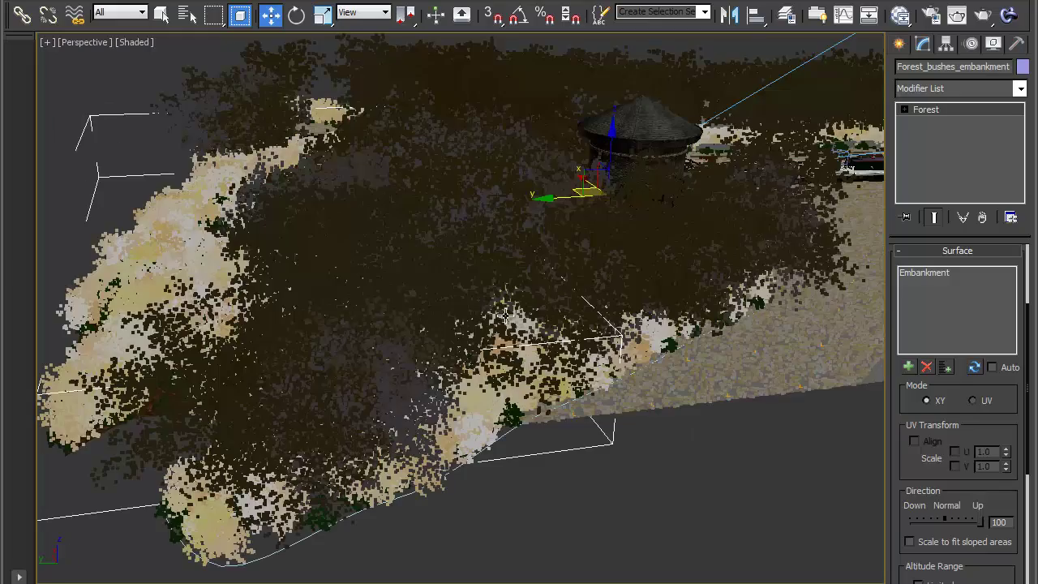
Exit the bush isolation, select the Ground_left mesh and isolate it
middle_drag(506, 316, 165, 405)
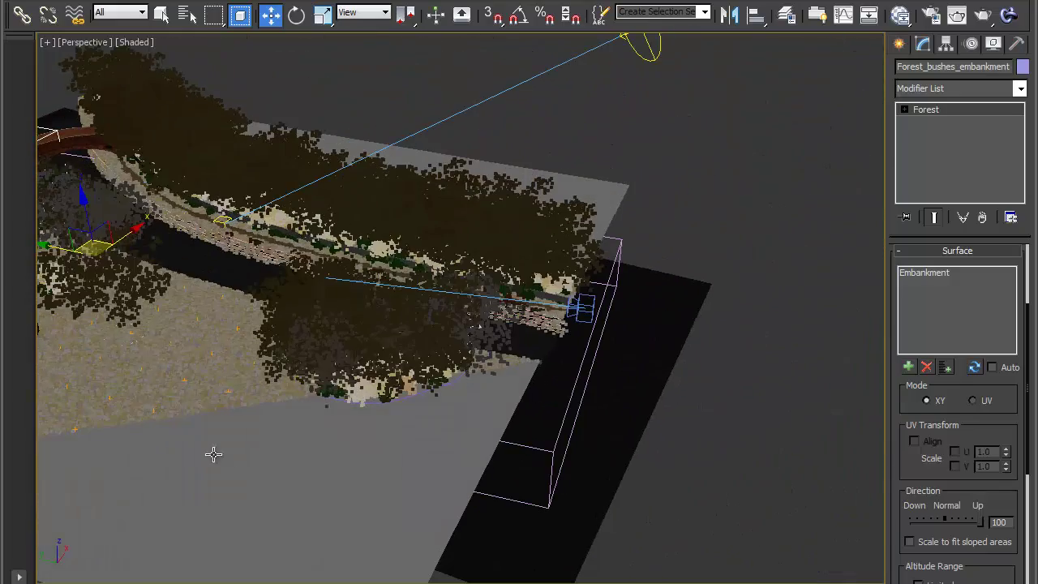
click(227, 478)
mouse_move(704, 309)
middle_down()
mouse_move(843, 274)
mouse_move(723, 304)
middle_up()
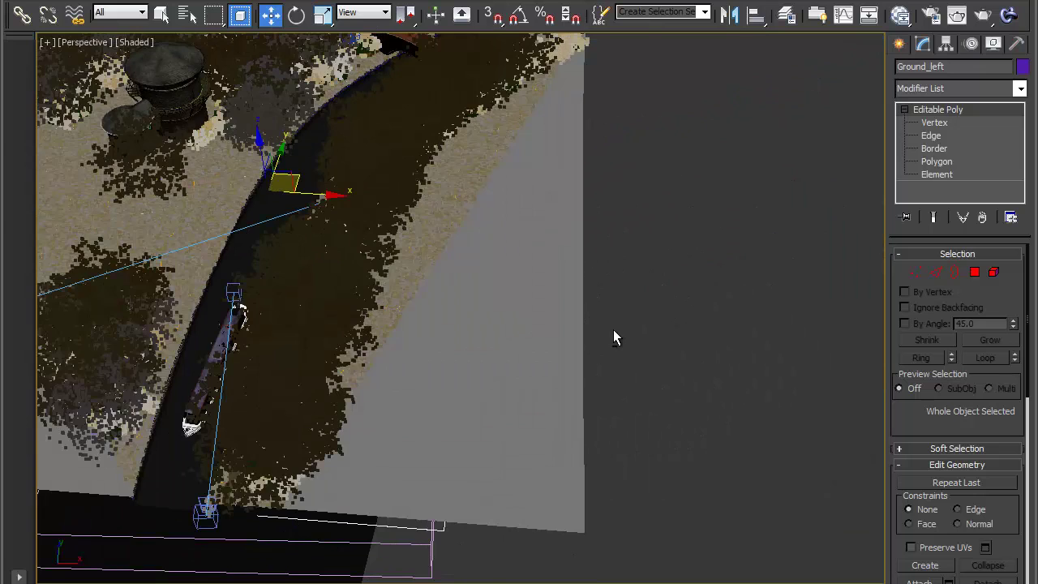
key(alt+q)
middle_drag(357, 287, 471, 309)
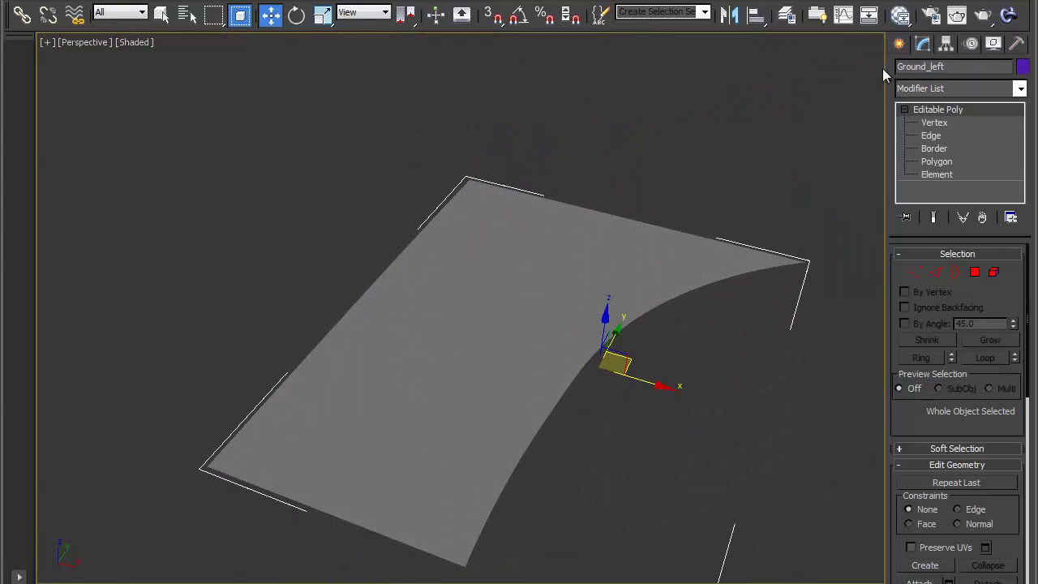
Sculpt raised mounds across Ground_left with the Push/Pull paint deformation at a brush size of about 12.6, showing edged faces, and return to the full scene
click(958, 255)
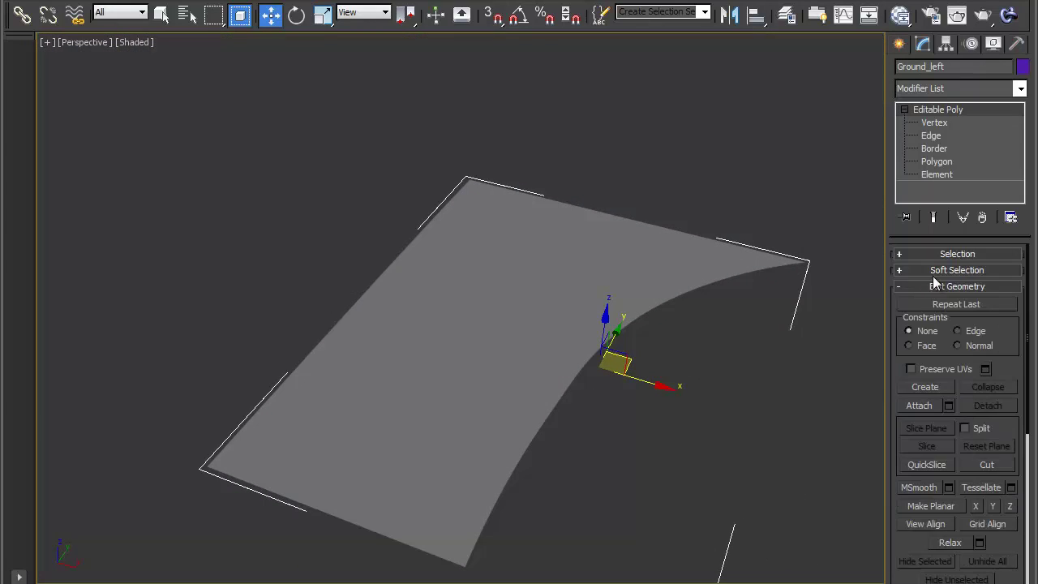
click(939, 286)
click(986, 303)
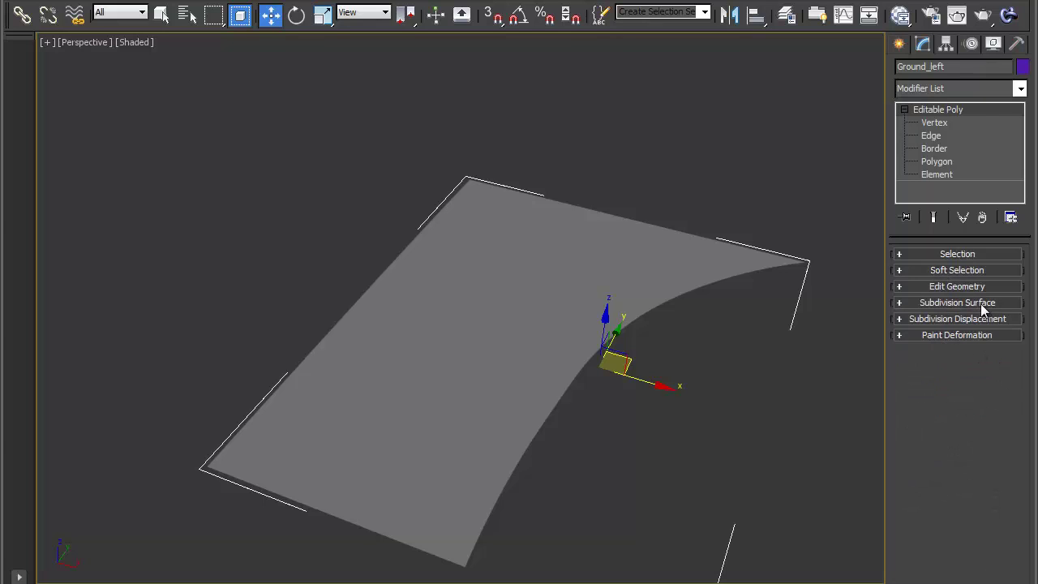
click(918, 336)
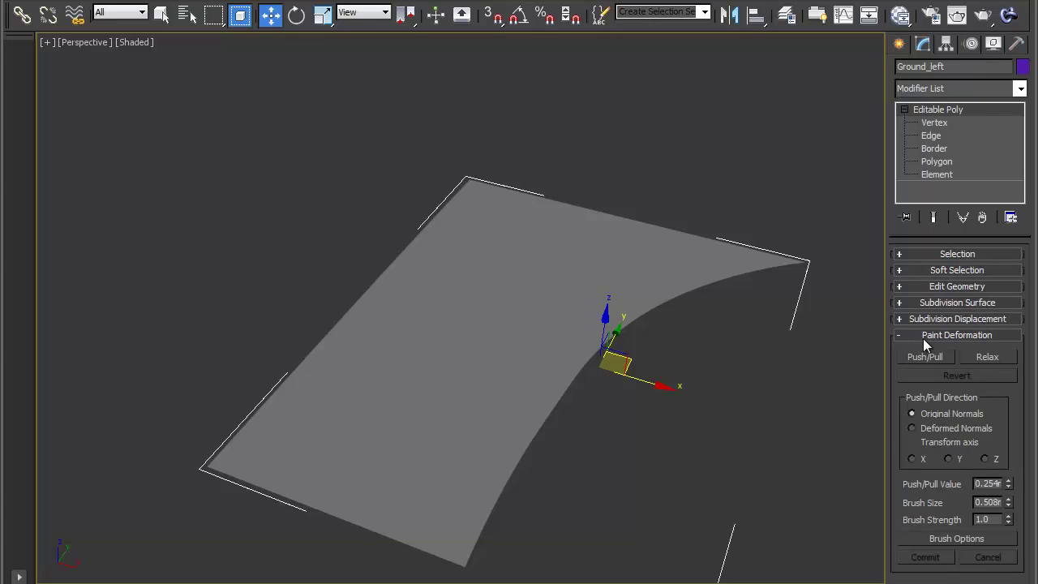
click(925, 357)
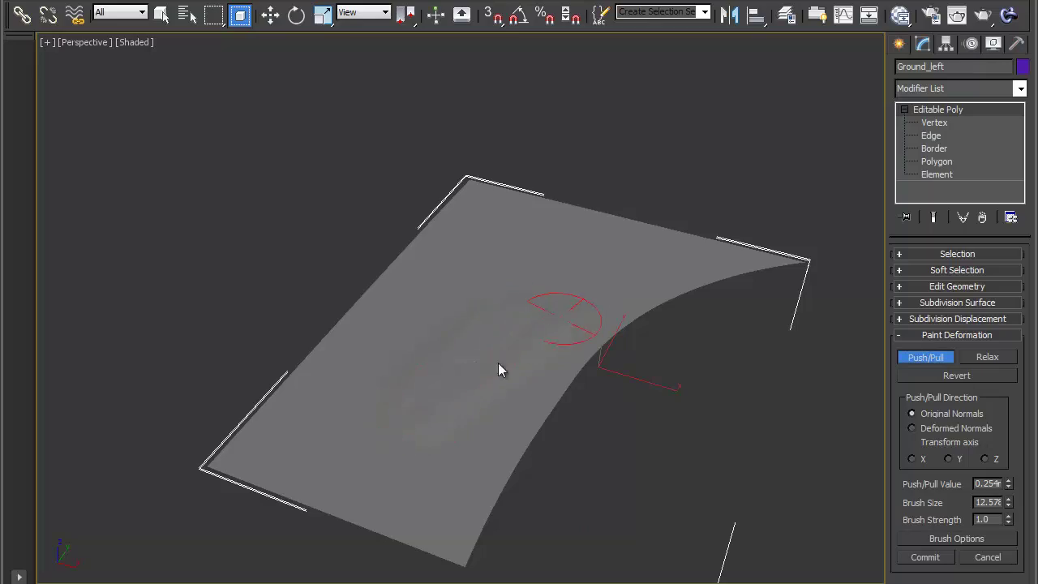
key(F4)
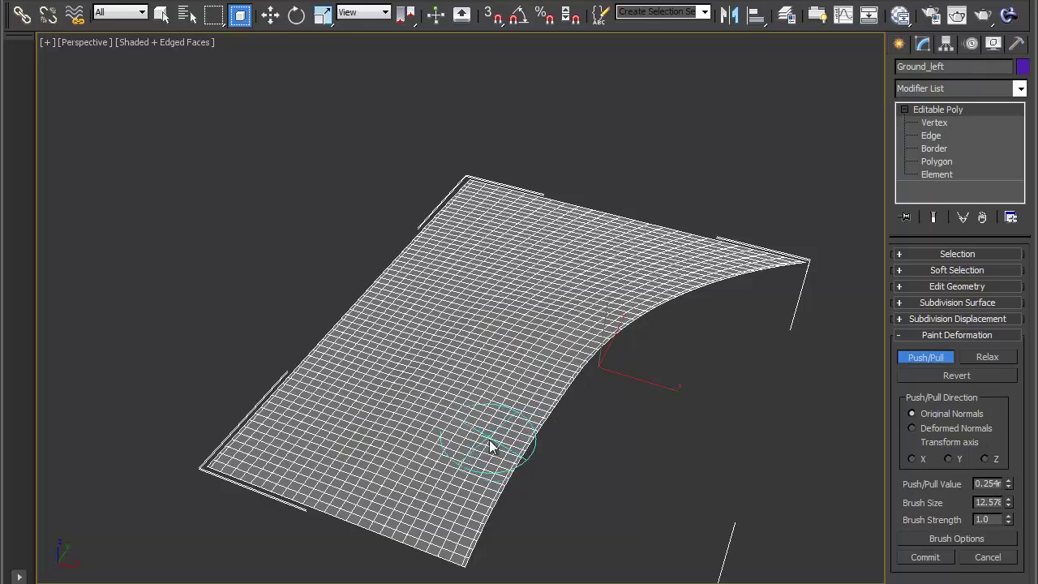
mouse_move(493, 453)
alt+middle_down()
mouse_move(520, 439)
mouse_move(464, 408)
alt+middle_up()
scroll(461, 408, up, 5)
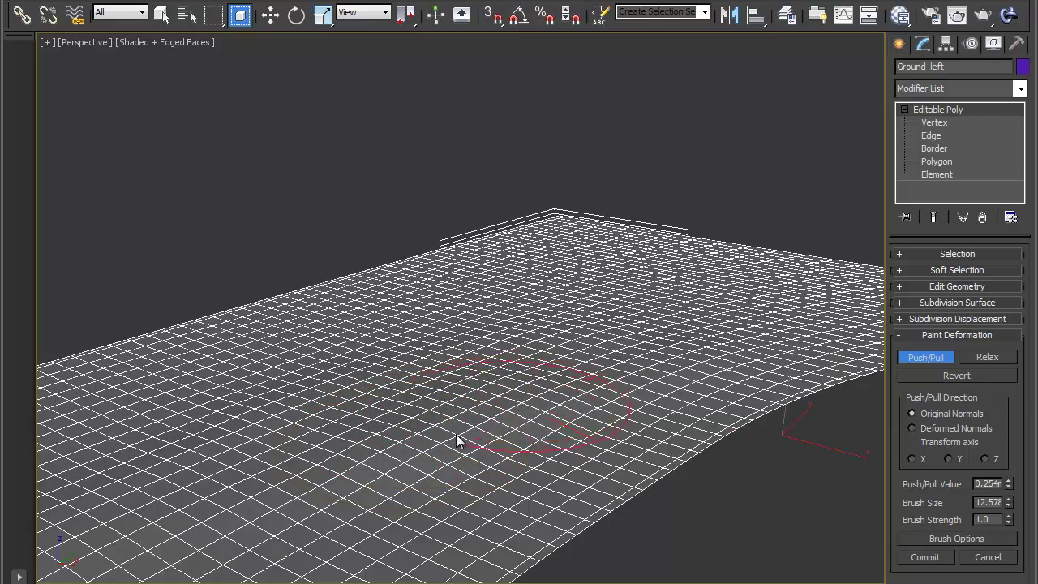
mouse_move(360, 450)
mouse_down()
mouse_move(319, 465)
mouse_move(424, 441)
mouse_move(350, 445)
mouse_move(505, 390)
mouse_move(730, 352)
mouse_up()
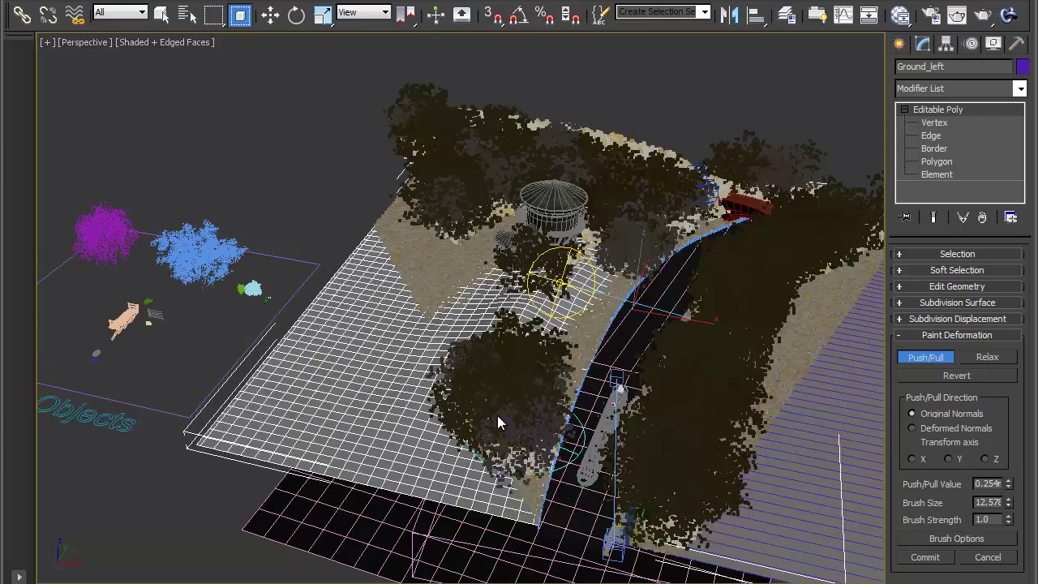
alt+middle_drag(497, 415, 334, 232)
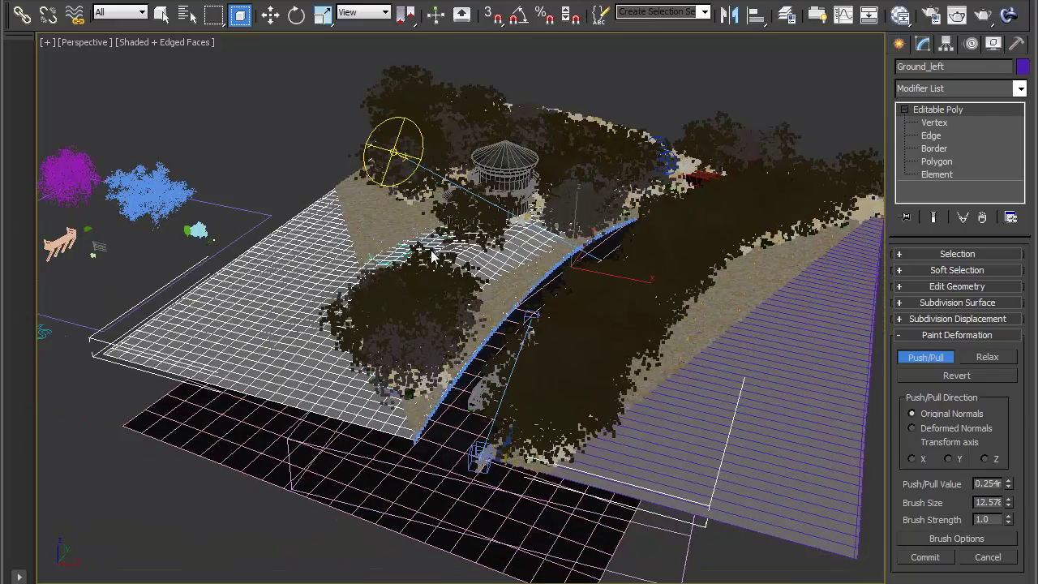
click(912, 360)
click(268, 144)
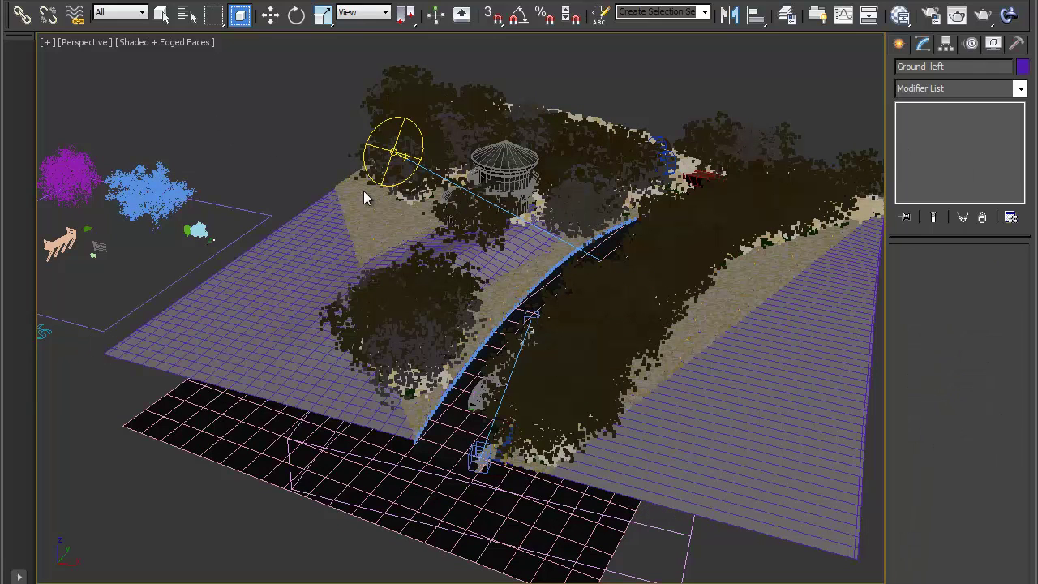
Select Forest_Grass_Left and update its Ground_left distribution surface to follow the deformed terrain
key(w)
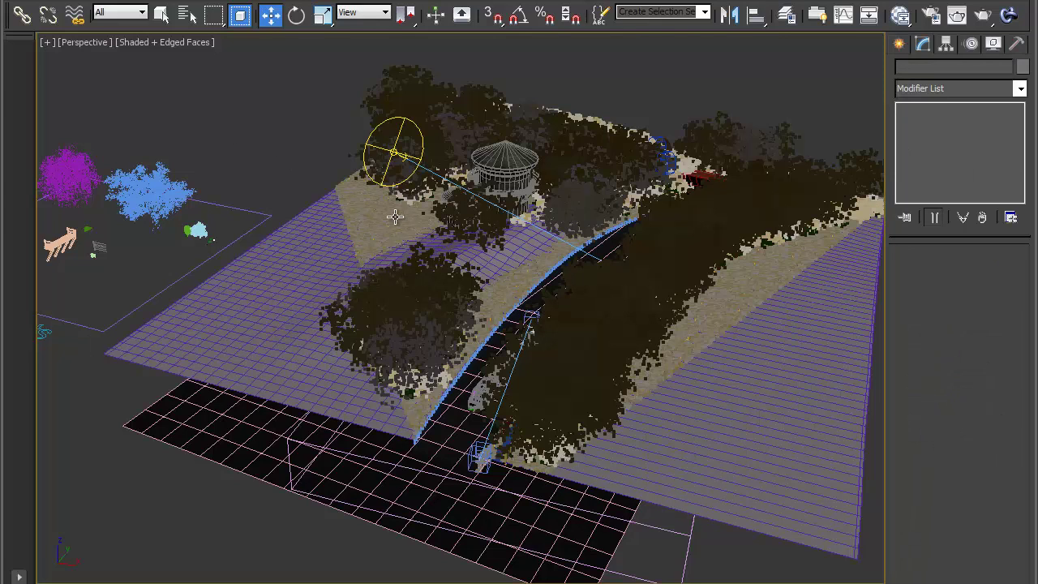
click(376, 192)
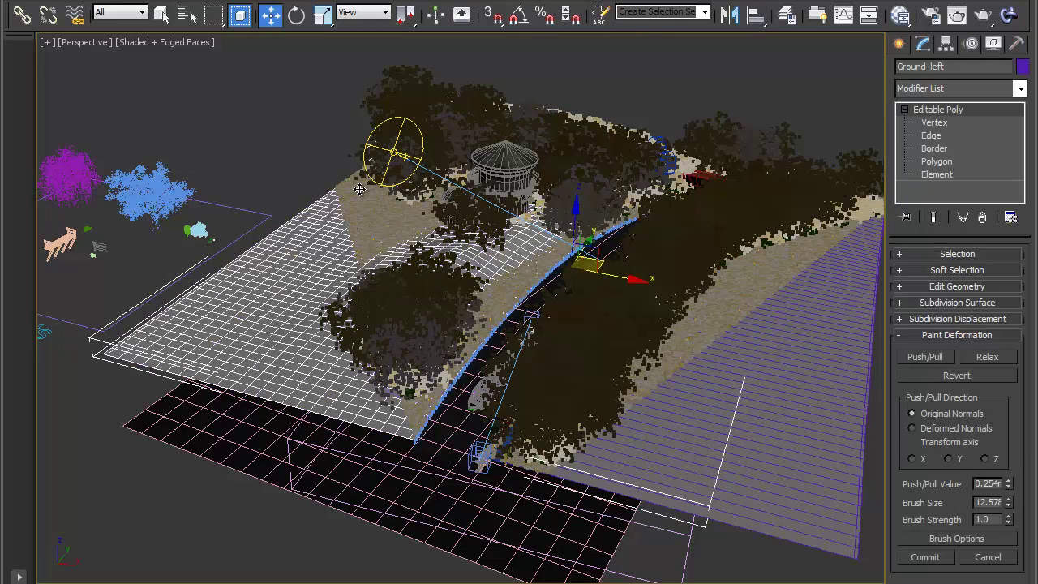
click(359, 189)
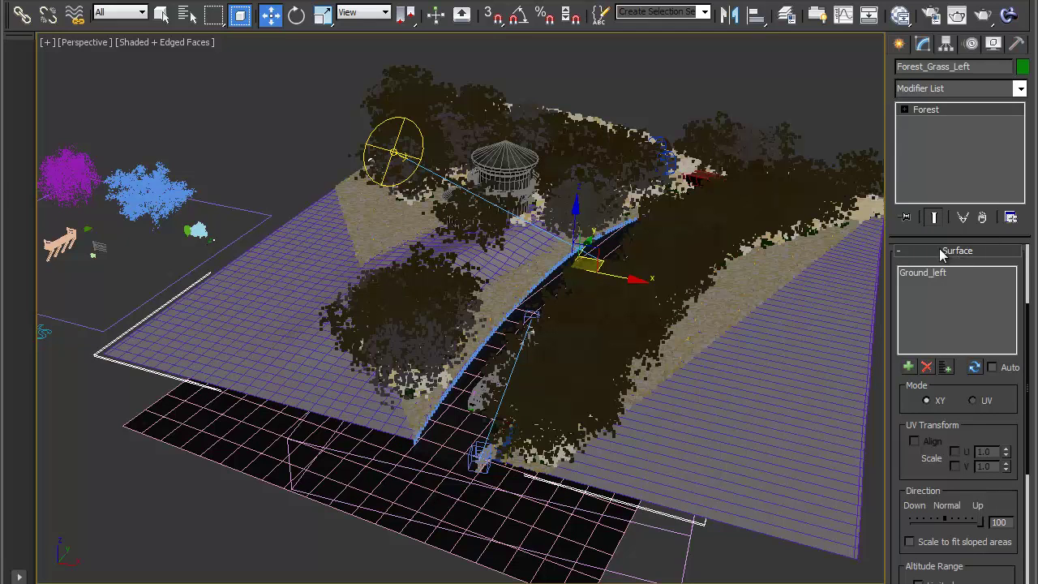
click(974, 369)
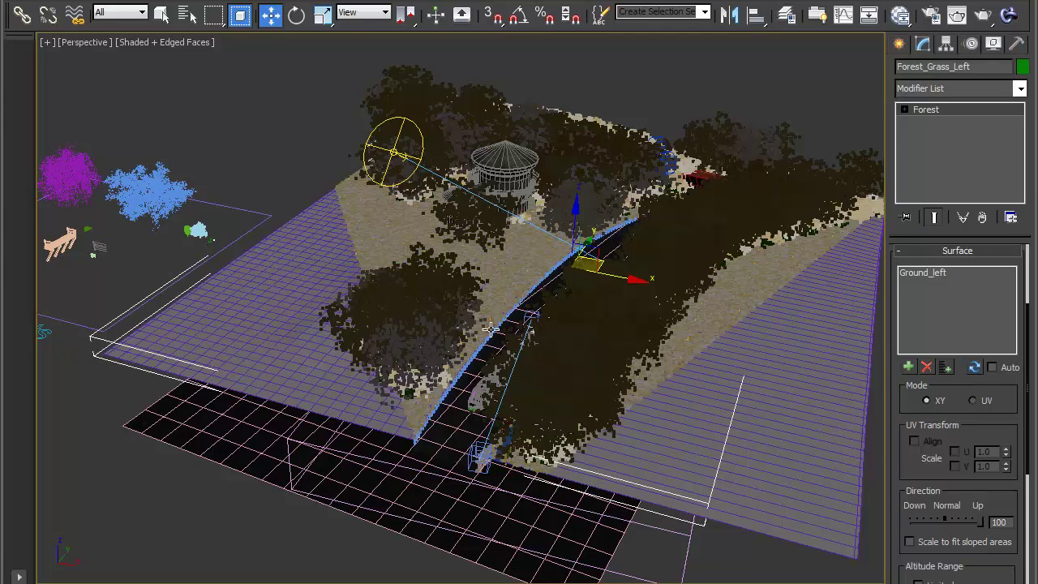
View the updated grass on the left bank through VRayPhysicalCamera001
alt+middle_drag(619, 309, 696, 512)
scroll(476, 221, up, 3)
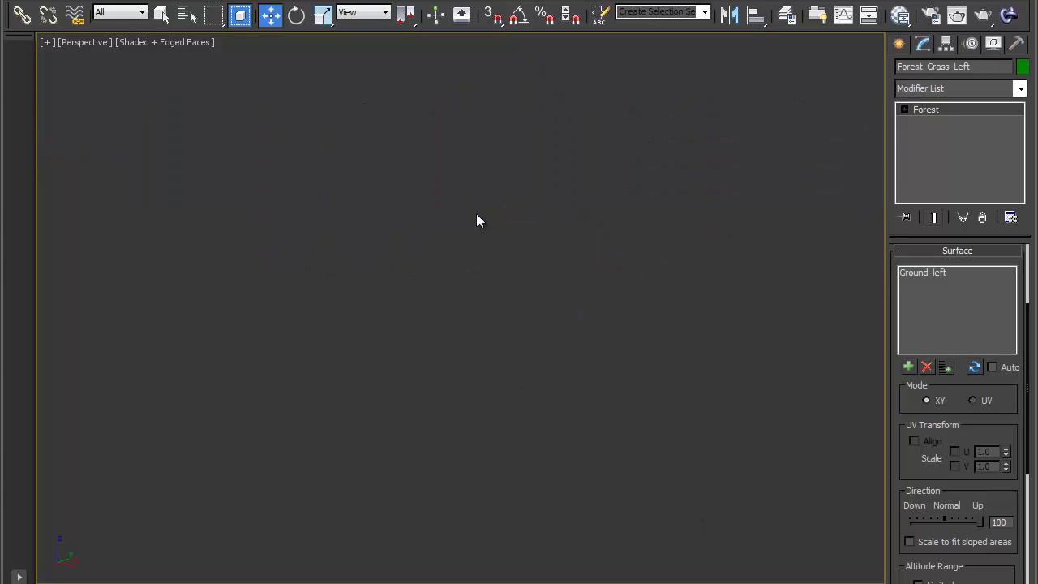
key(c)
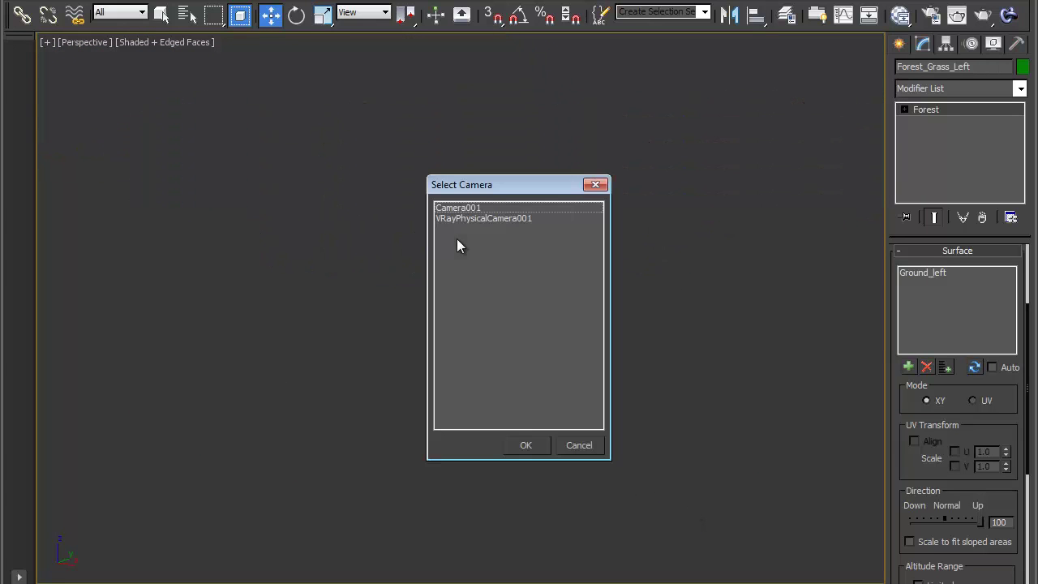
double_click(519, 221)
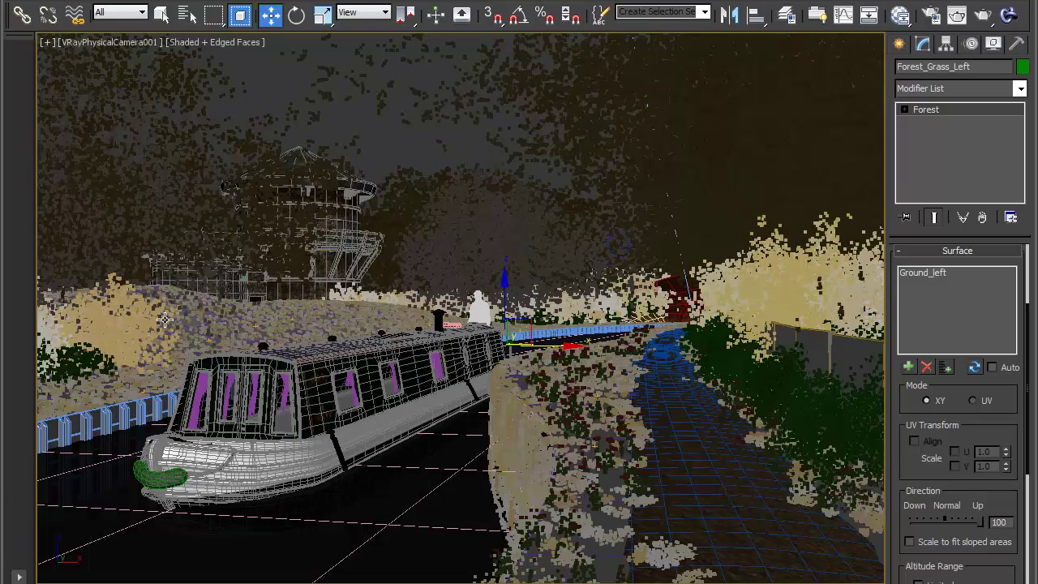